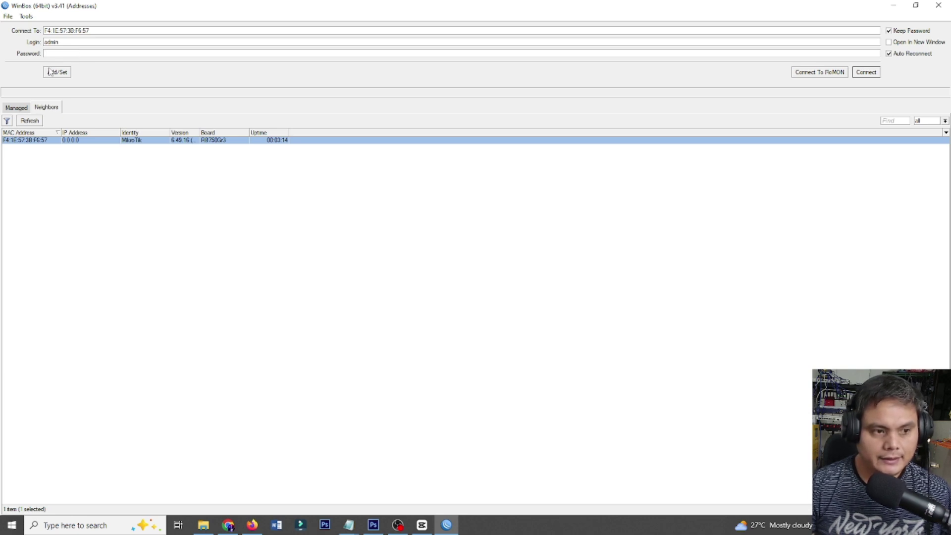
# Connect to the router selected in the Neighbors list, leaving the password empty.
pyautogui.click(105, 52)
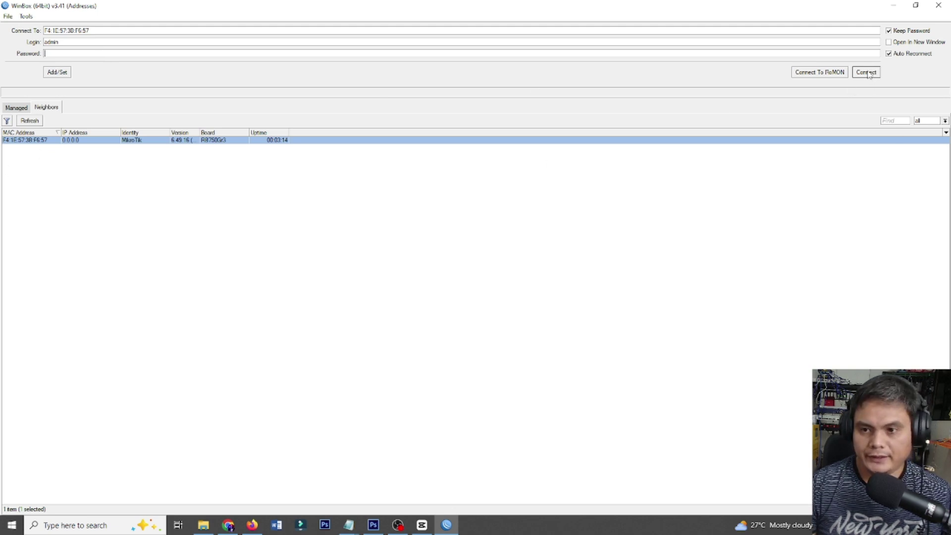
pyautogui.click(870, 72)
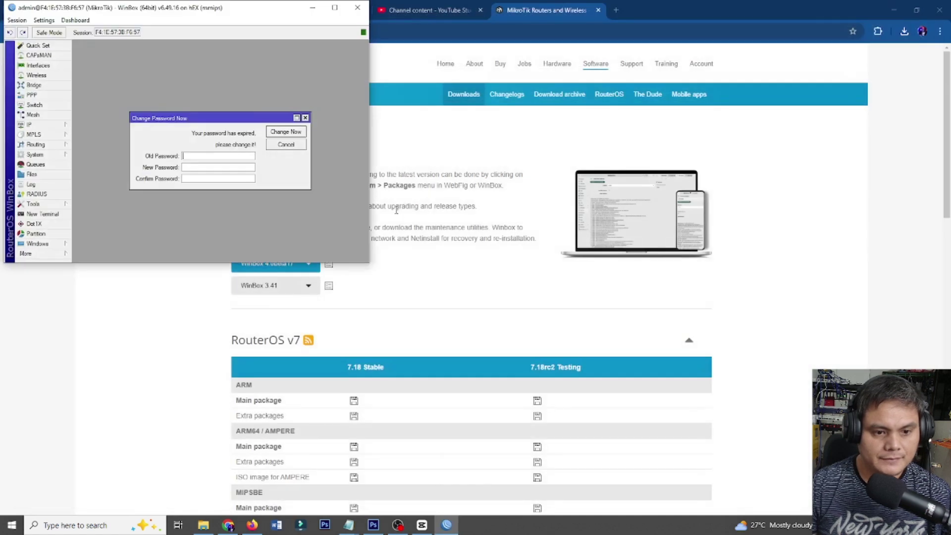
# Maximize the router session window and close the expired-password prompt without changing it.
pyautogui.click(335, 9)
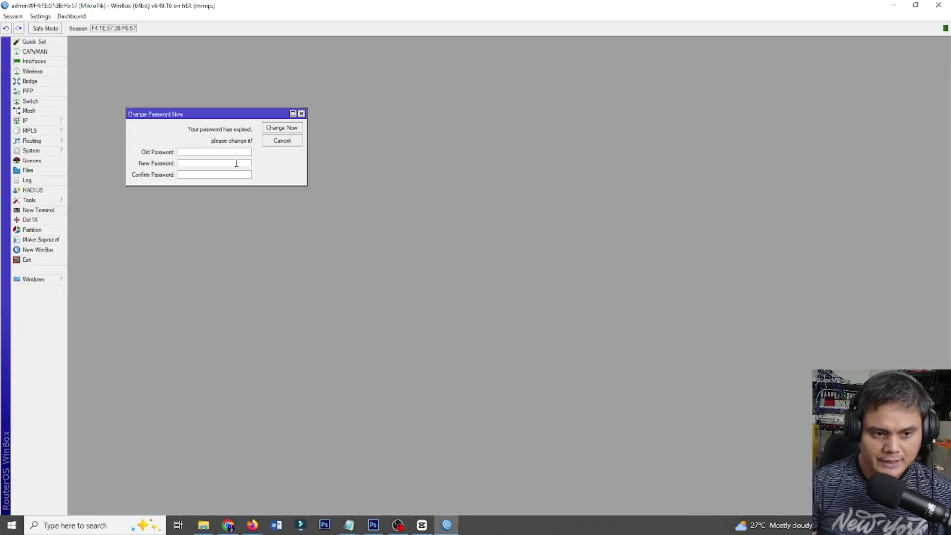
pyautogui.click(301, 114)
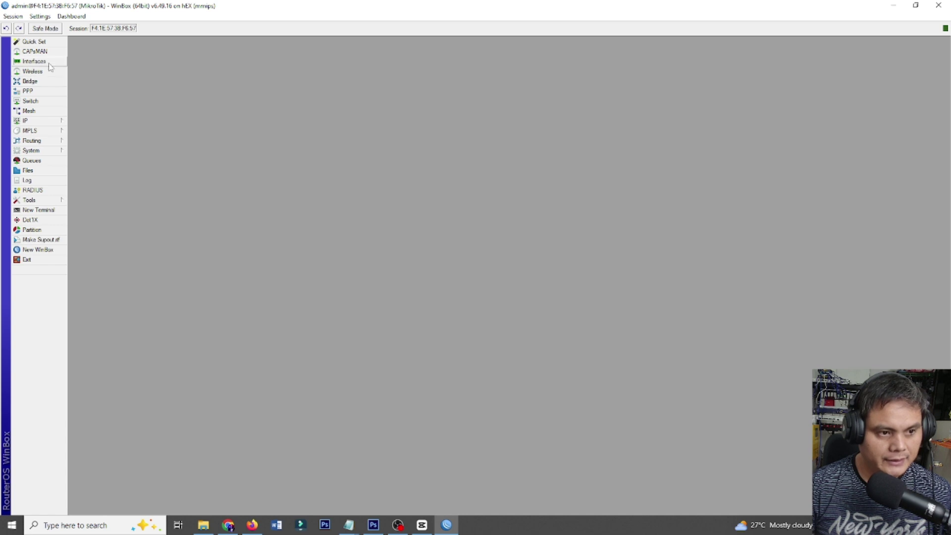
pyautogui.click(34, 61)
# Rename ether1 to ether1-ISP.
pyautogui.doubleClick(229, 237)
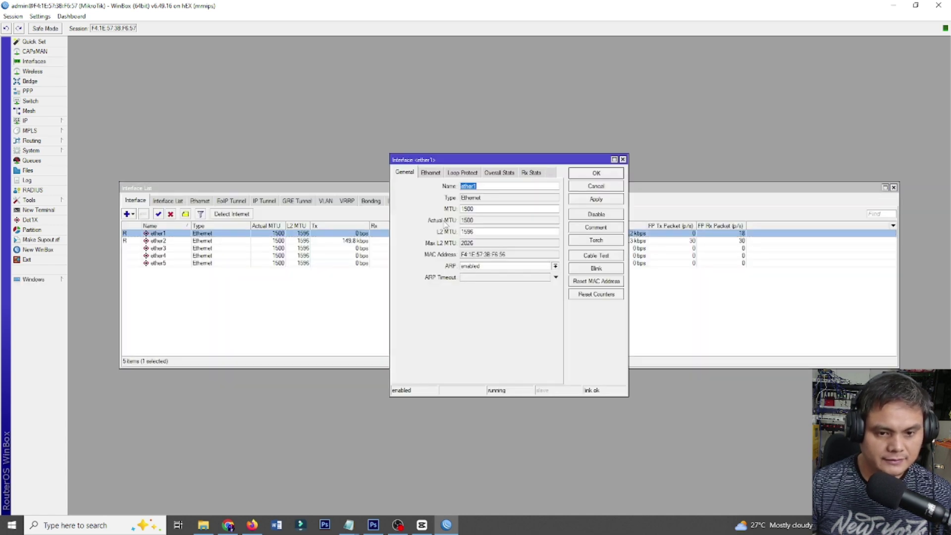
pyautogui.click(488, 187)
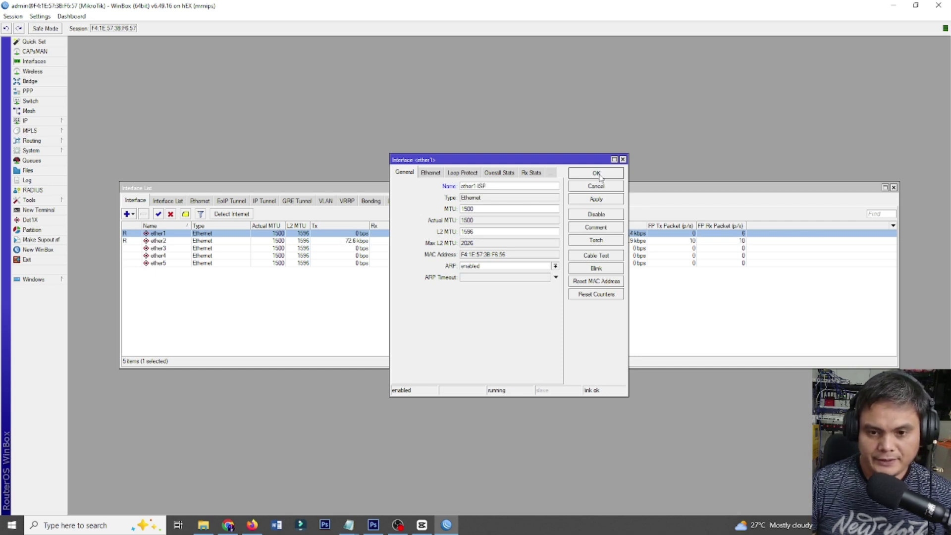
pyautogui.click(595, 200)
pyautogui.click(586, 173)
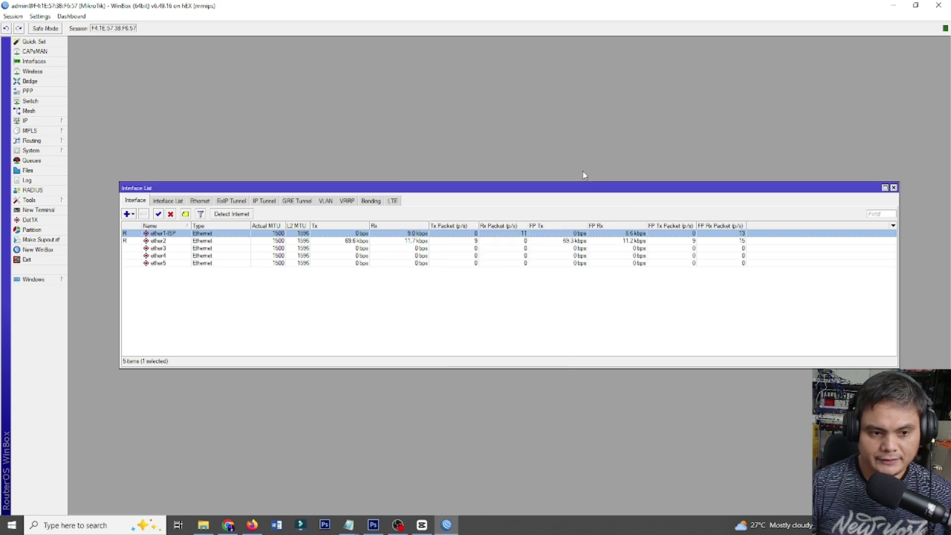
# Rename ether2 and ether3 to ether2-PPPoE and ether3-PPPoE.
pyautogui.doubleClick(213, 241)
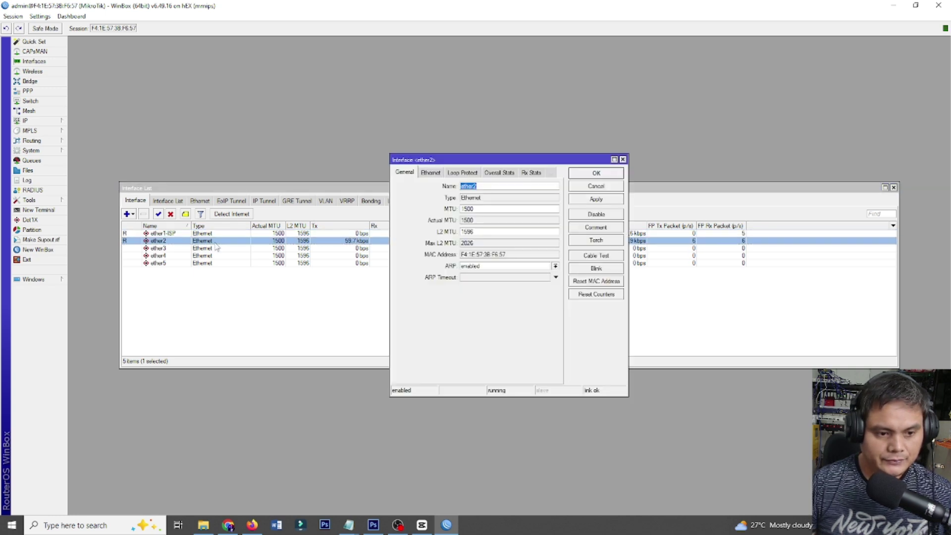
pyautogui.click(491, 188)
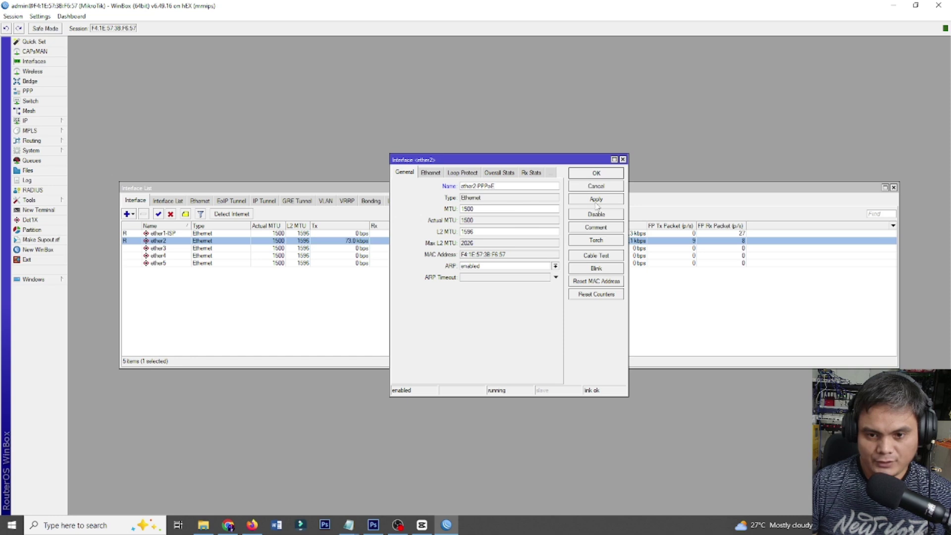
pyautogui.click(597, 173)
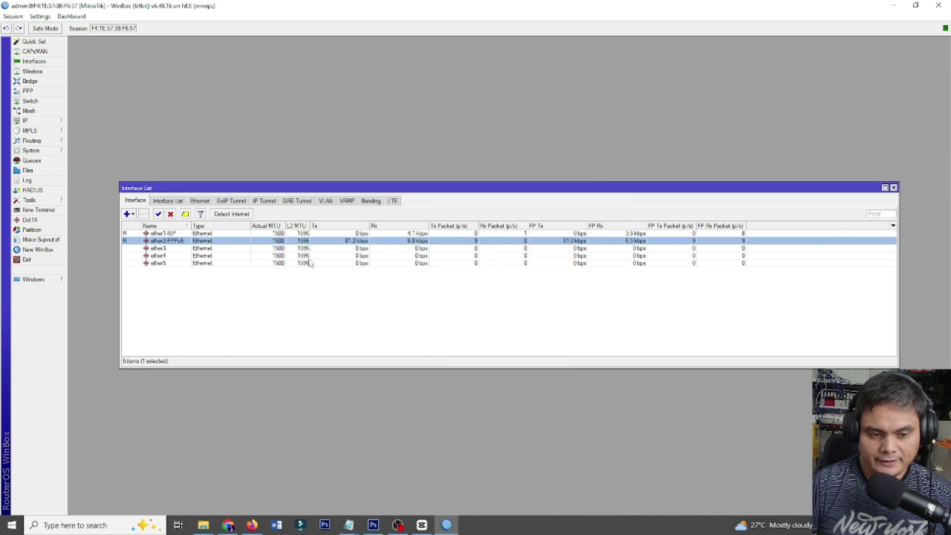
pyautogui.doubleClick(189, 250)
pyautogui.click(489, 187)
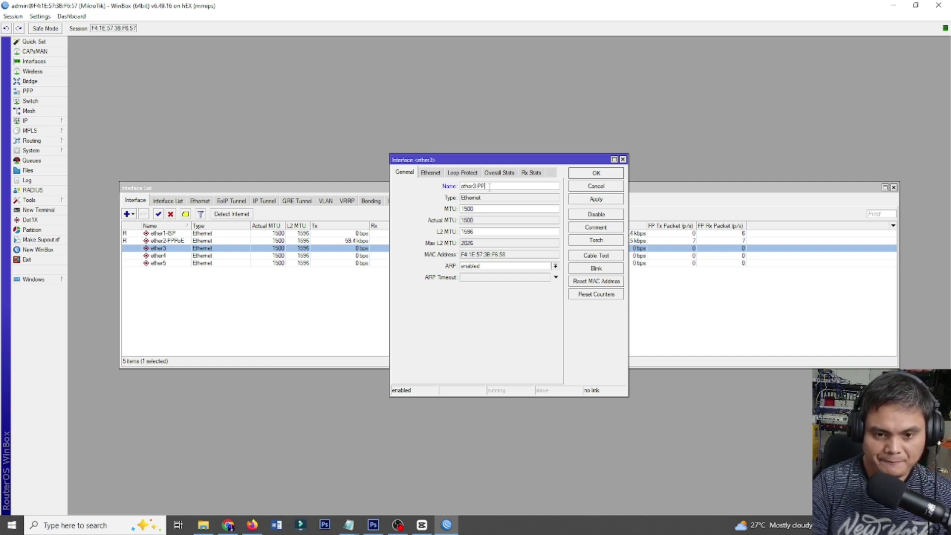
pyautogui.write('-PPPoE')
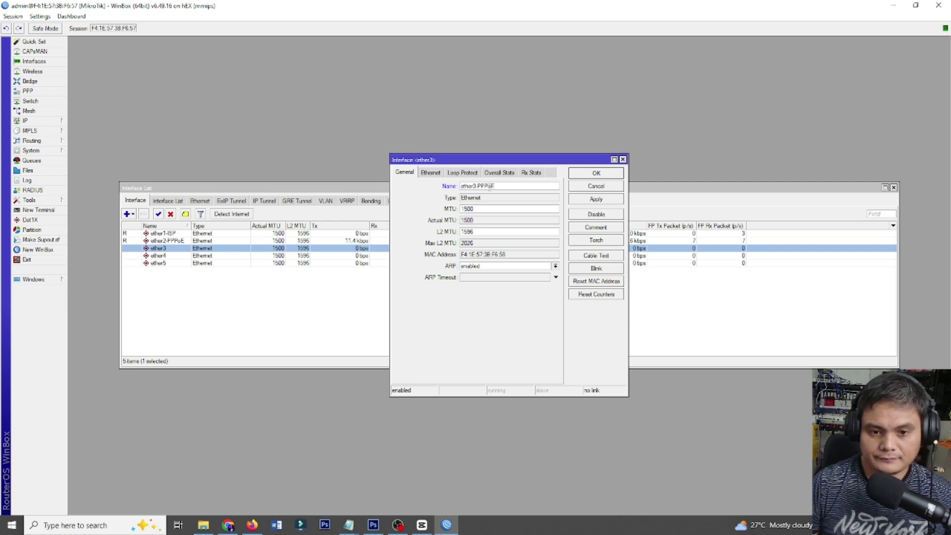
pyautogui.click(597, 199)
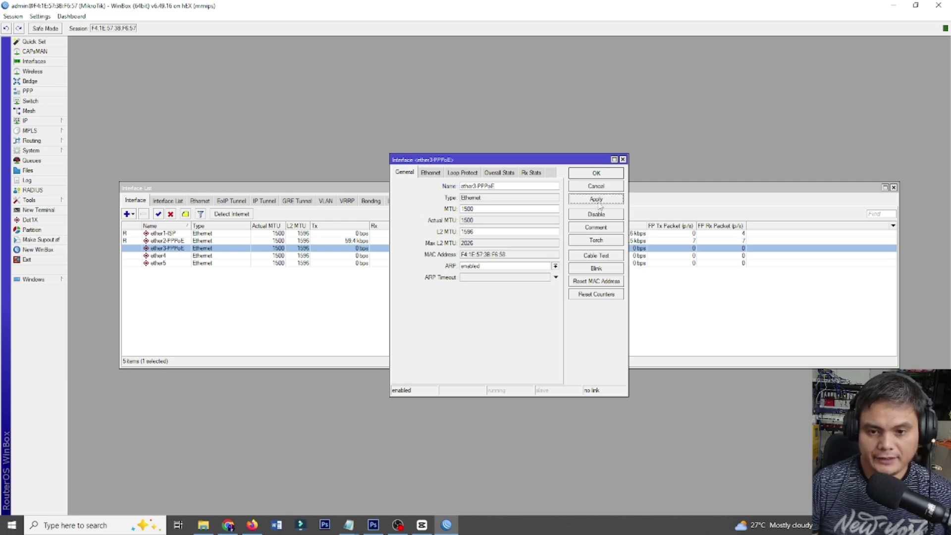
pyautogui.click(597, 173)
# Rename ether4 and ether5 to ether4-PPPoE and ether5-PPPoE.
pyautogui.doubleClick(219, 256)
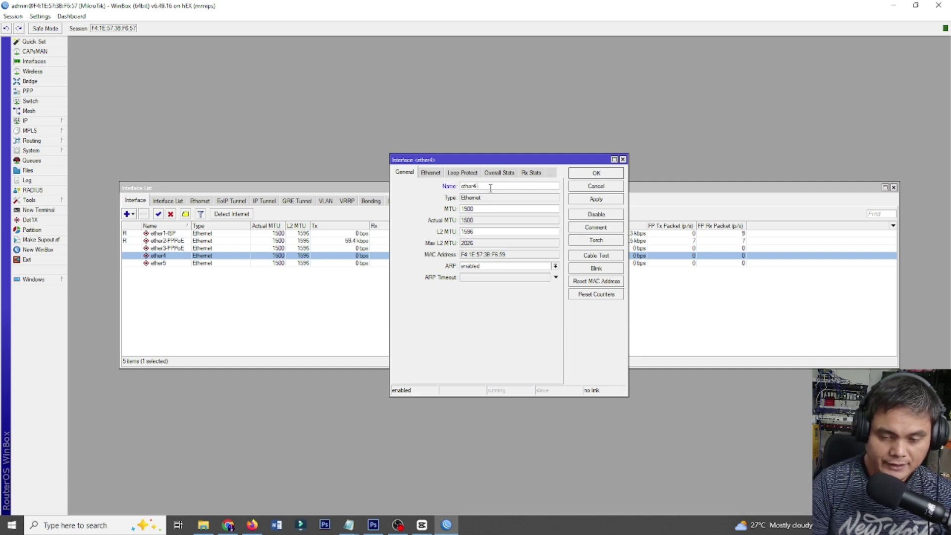
pyautogui.write('-PPP')
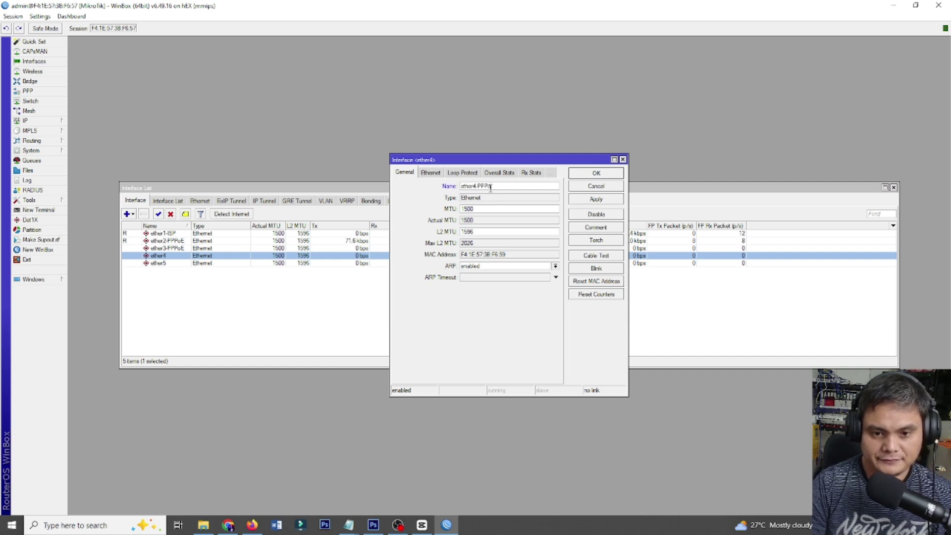
pyautogui.write('oE')
pyautogui.click(597, 173)
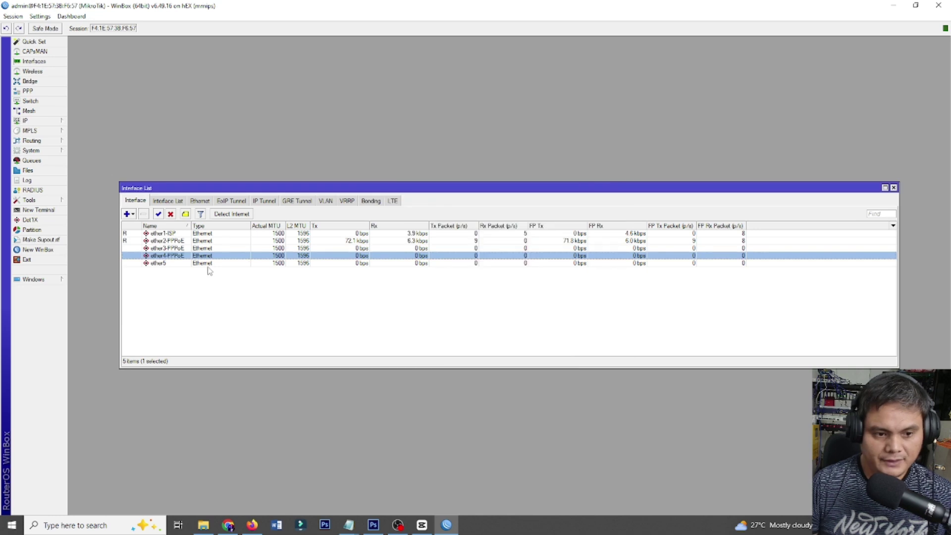
pyautogui.doubleClick(209, 263)
pyautogui.click(489, 186)
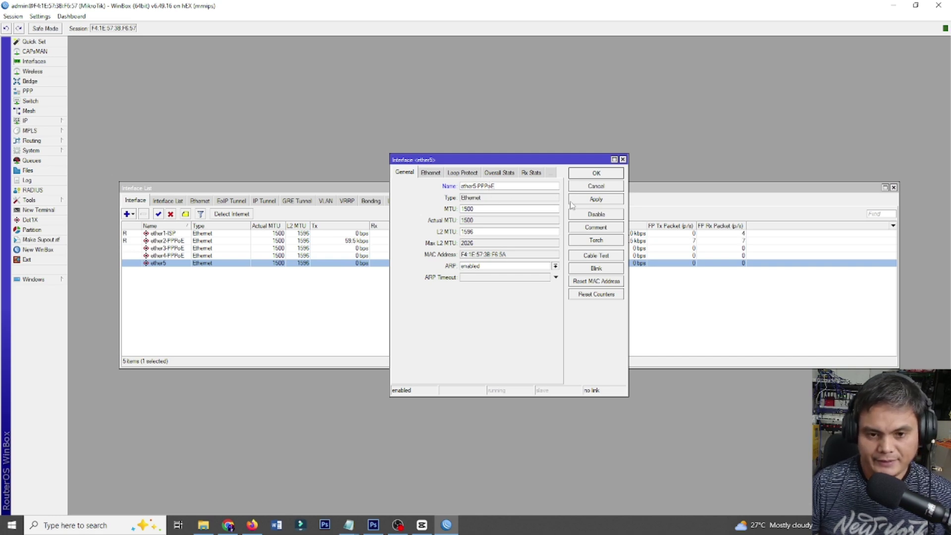
pyautogui.click(597, 173)
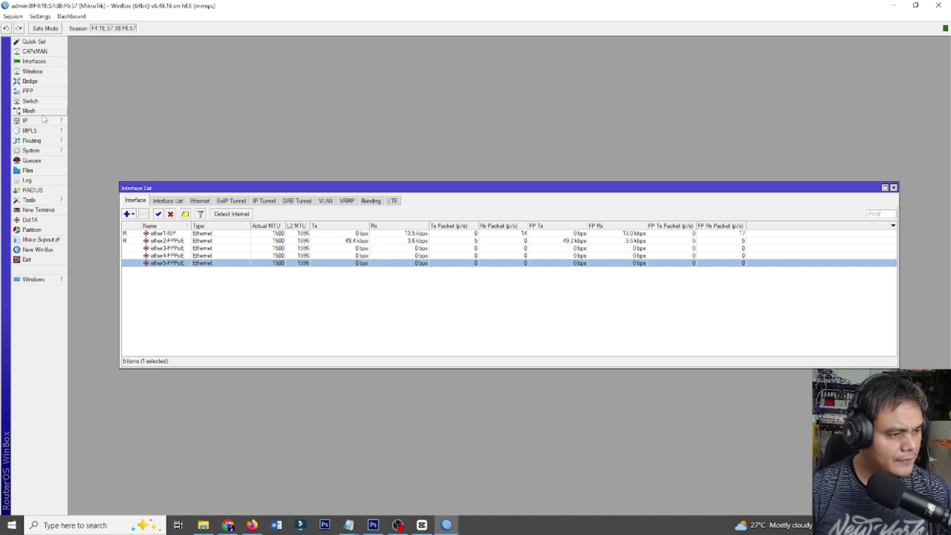
# Add a bridge named bridge1-PPPoE and show its empty Ports list.
pyautogui.click(44, 84)
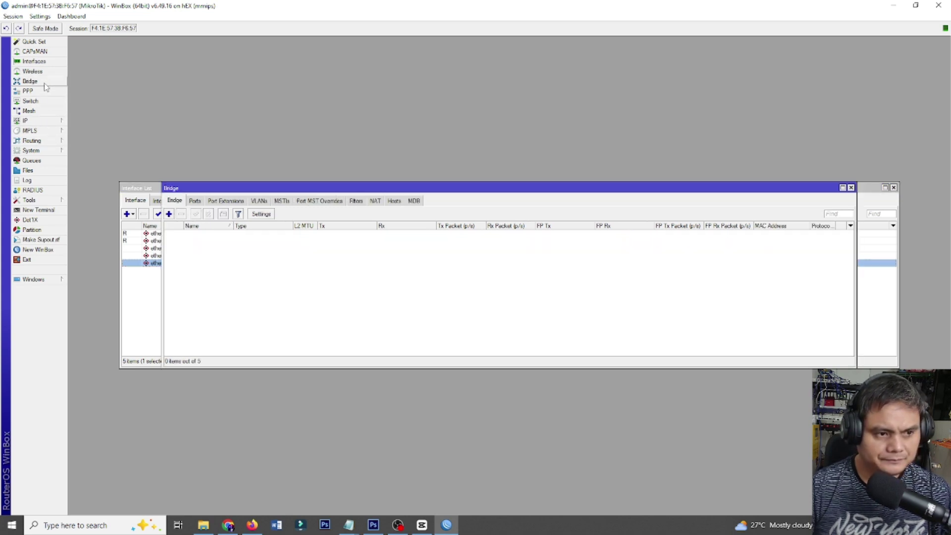
pyautogui.click(169, 214)
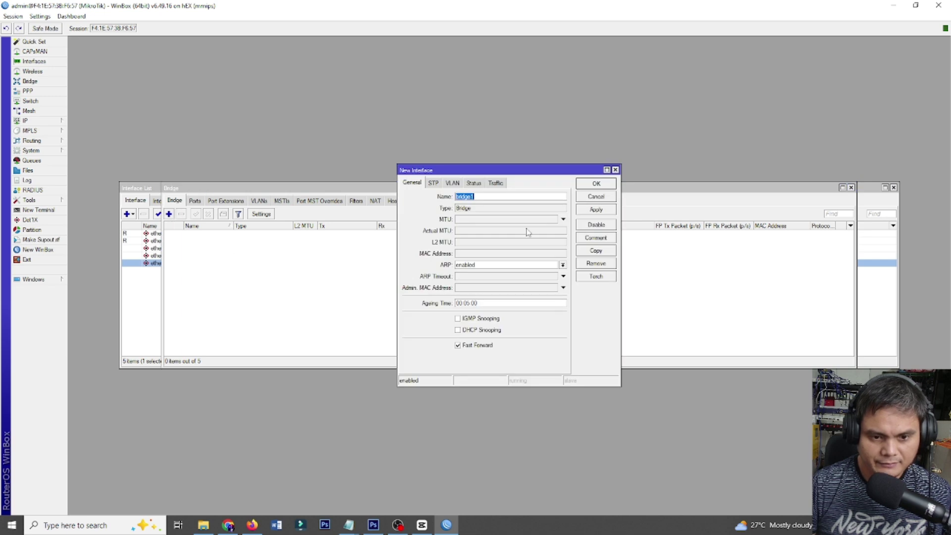
pyautogui.click(488, 198)
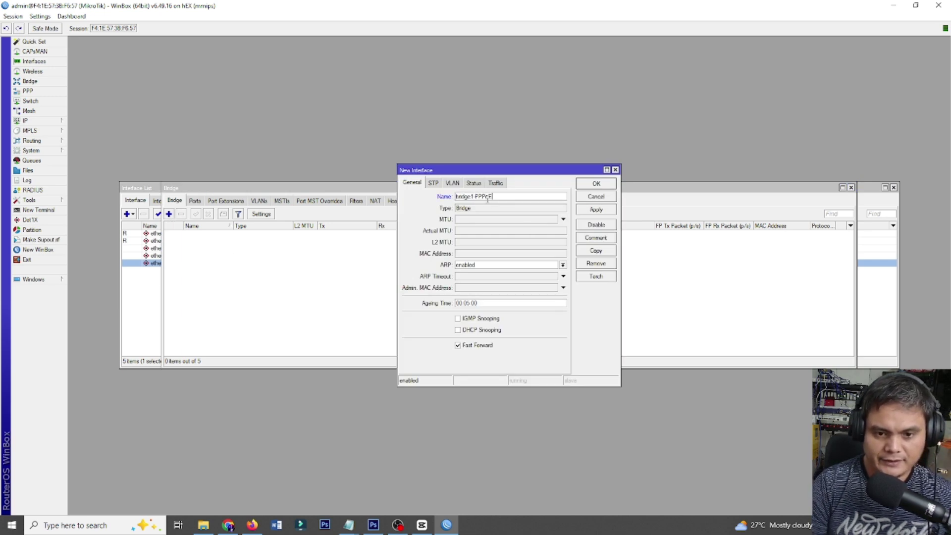
pyautogui.click(598, 209)
pyautogui.click(596, 183)
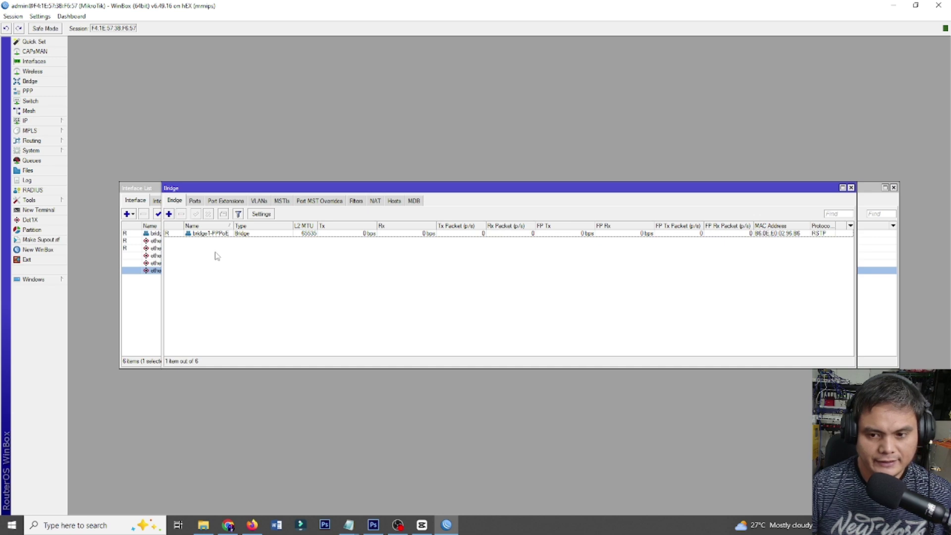
pyautogui.click(196, 202)
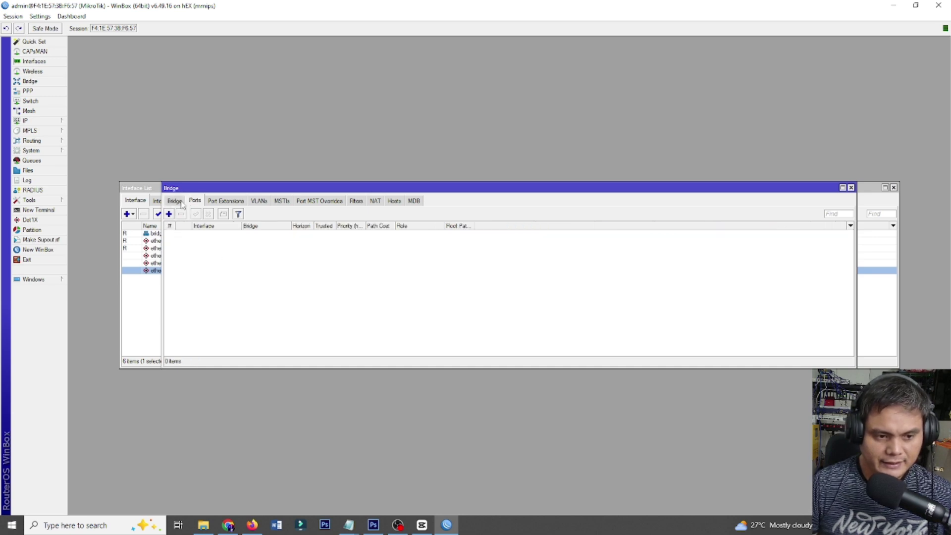
# Add ether2-PPPoE as a port of bridge1-PPPoE.
pyautogui.click(175, 201)
pyautogui.click(195, 201)
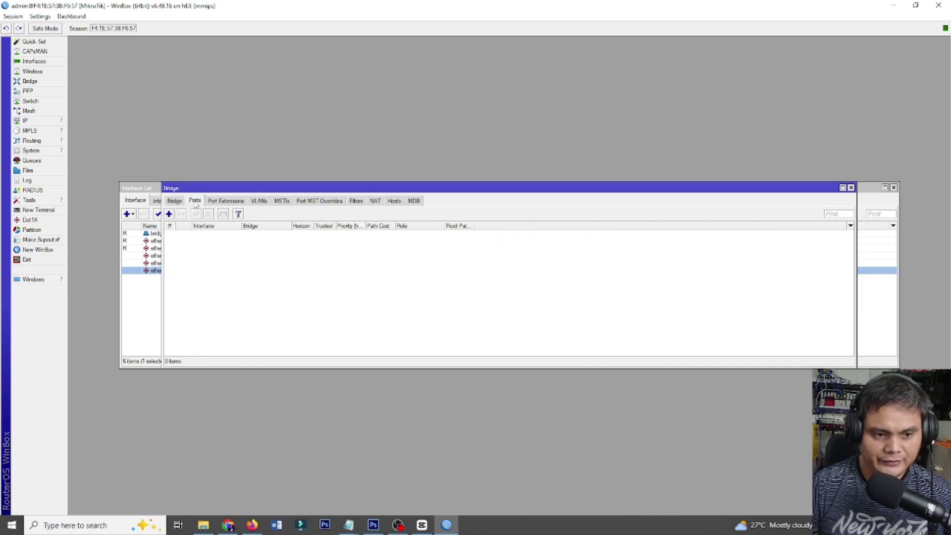
pyautogui.click(169, 214)
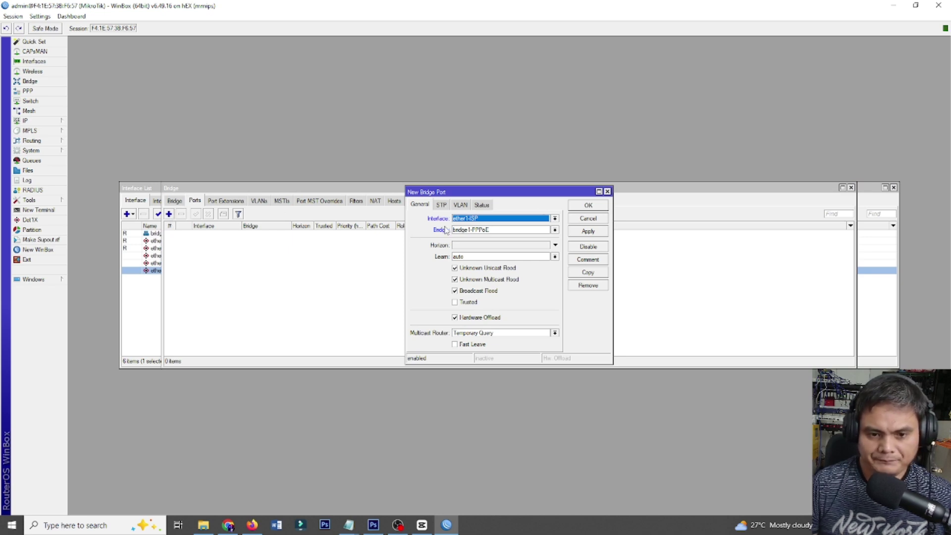
pyautogui.click(499, 220)
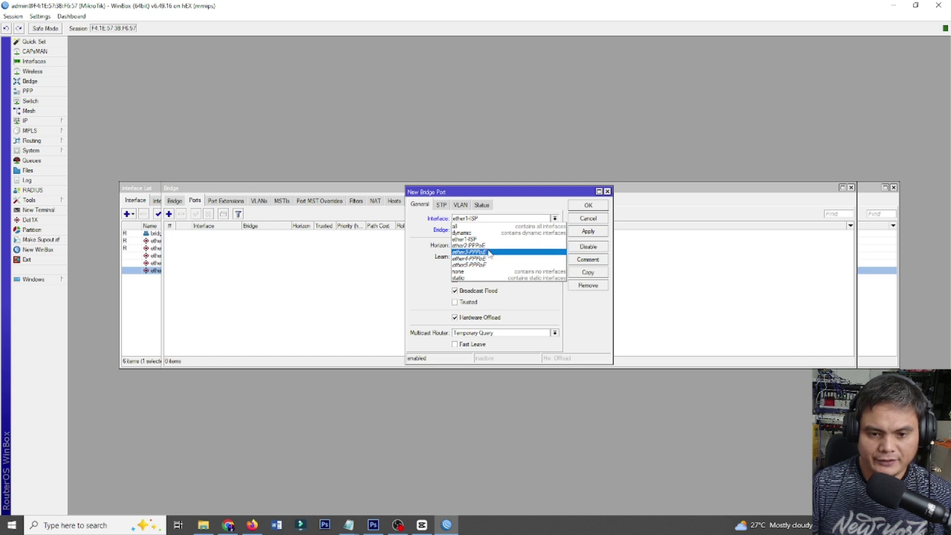
pyautogui.click(489, 245)
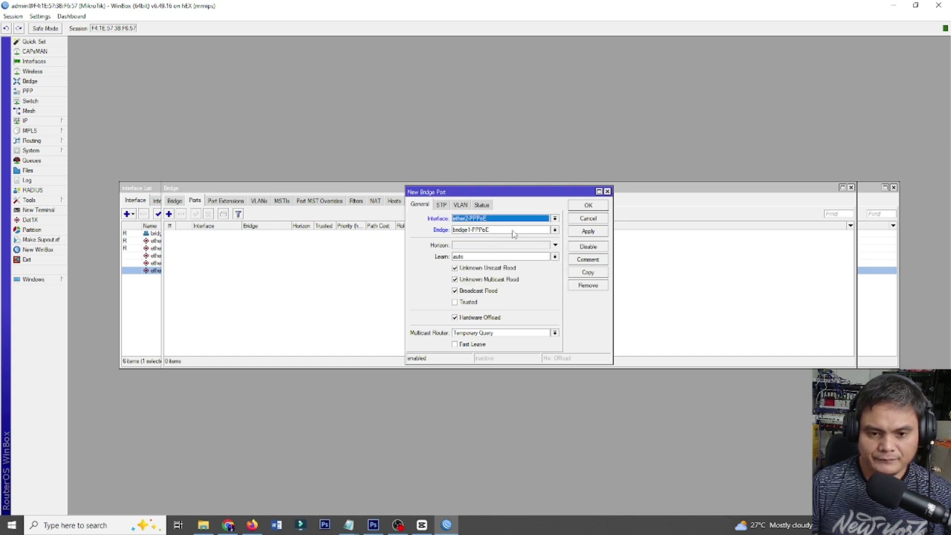
pyautogui.click(587, 232)
pyautogui.click(589, 205)
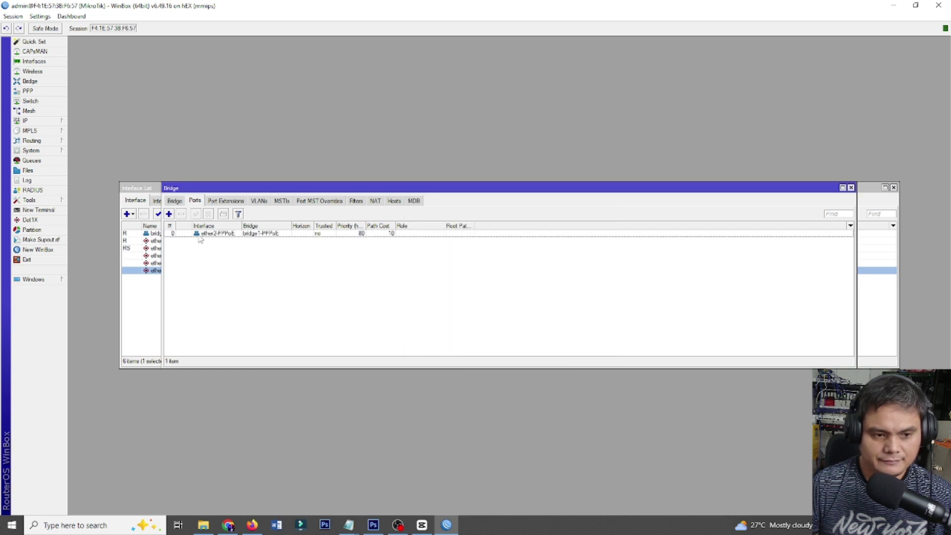
# Dismiss the reappearing expired-password prompt and add ether3-PPPoE as a bridge port.
pyautogui.click(169, 214)
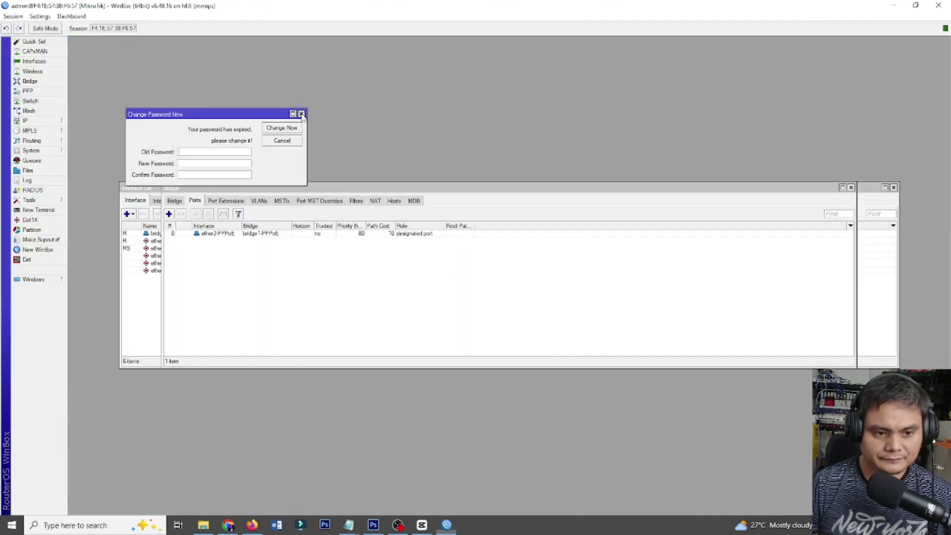
pyautogui.click(301, 113)
pyautogui.click(169, 214)
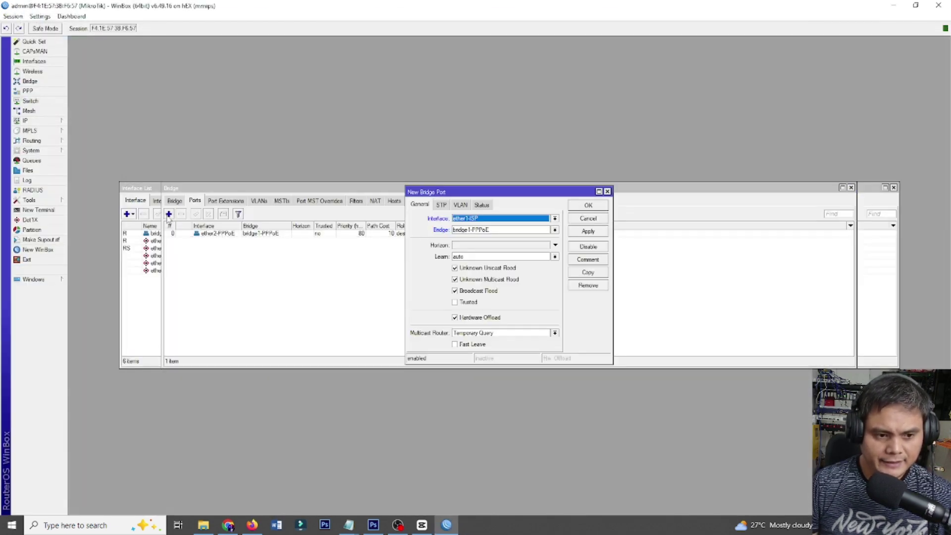
pyautogui.click(489, 221)
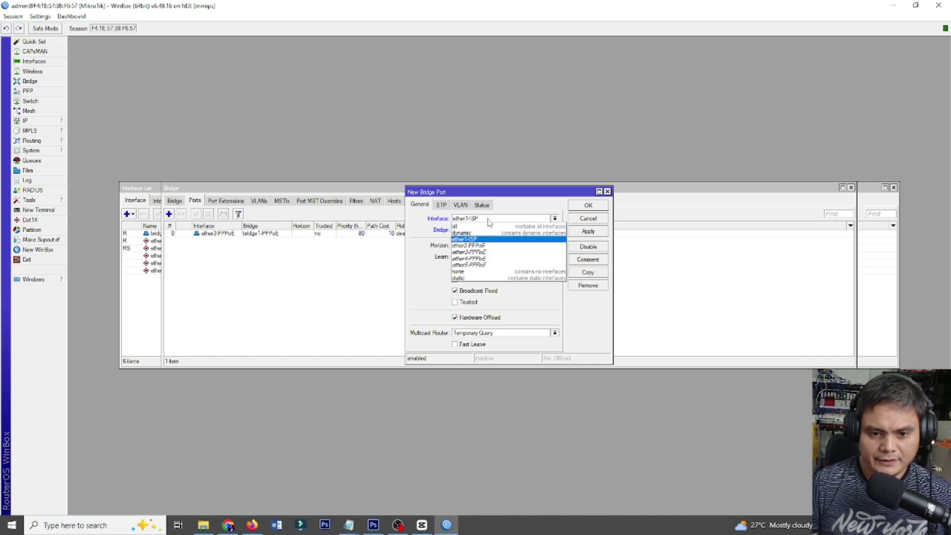
pyautogui.click(480, 252)
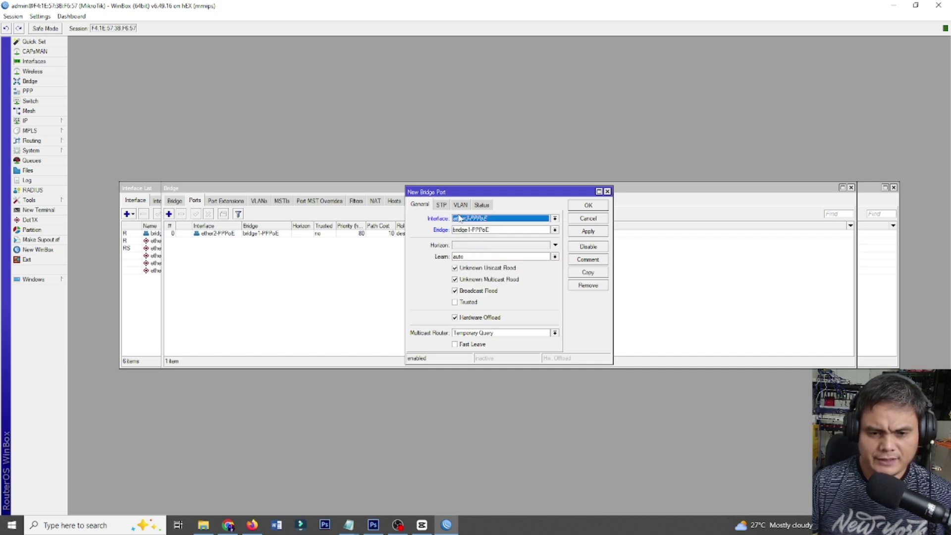
pyautogui.click(585, 233)
pyautogui.click(588, 213)
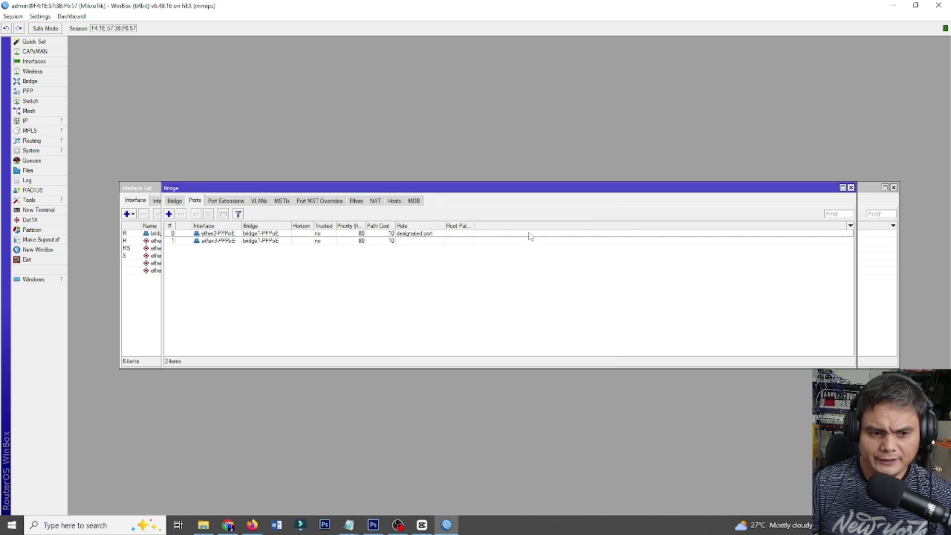
# Add ether4-PPPoE and ether5-PPPoE as ports of bridge1-PPPoE.
pyautogui.click(169, 214)
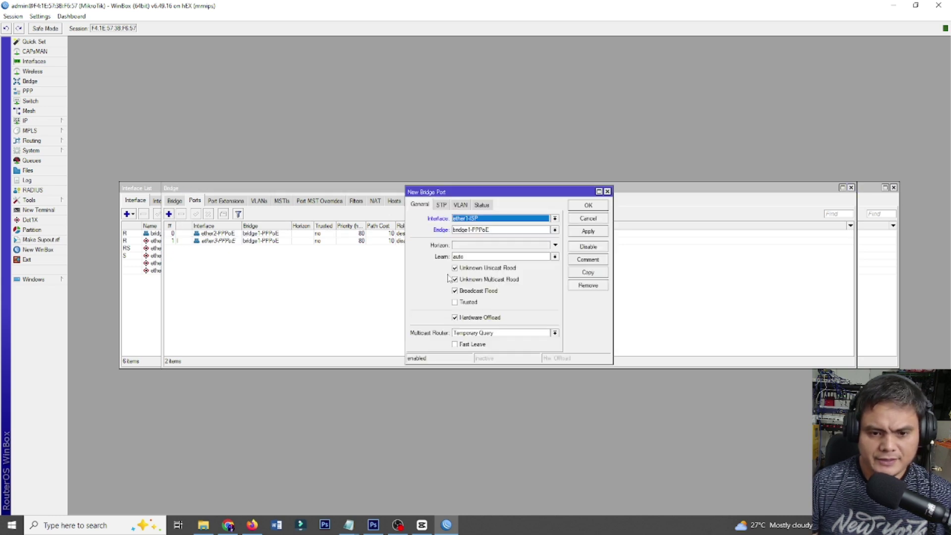
pyautogui.click(481, 220)
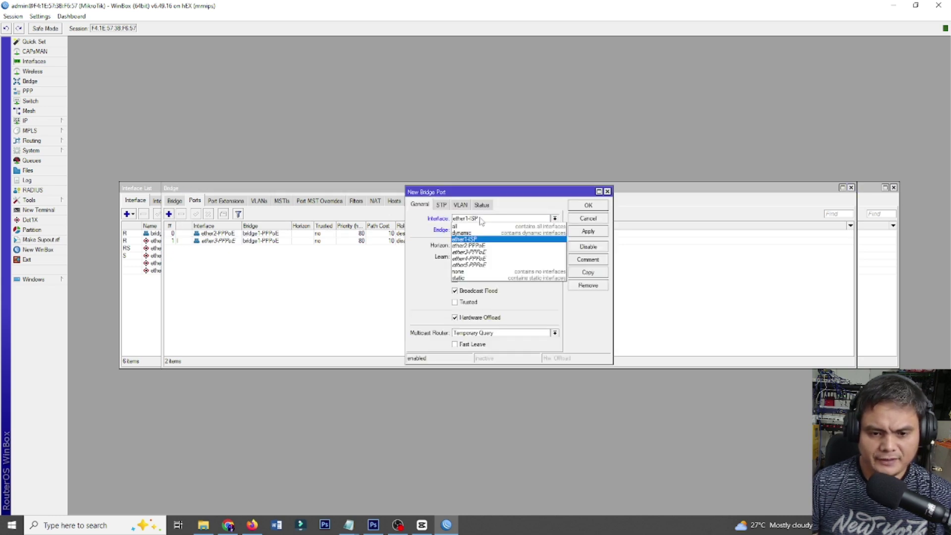
pyautogui.click(495, 259)
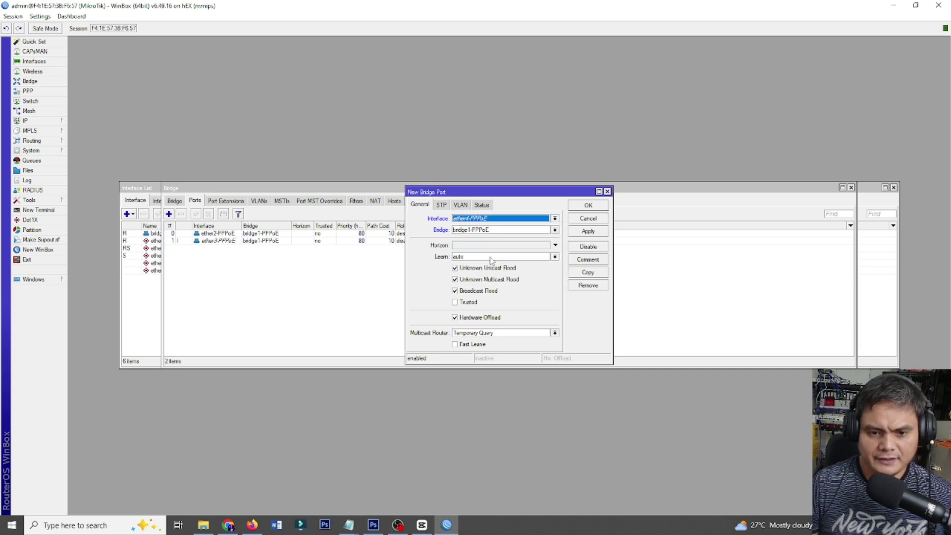
pyautogui.click(586, 235)
pyautogui.click(588, 205)
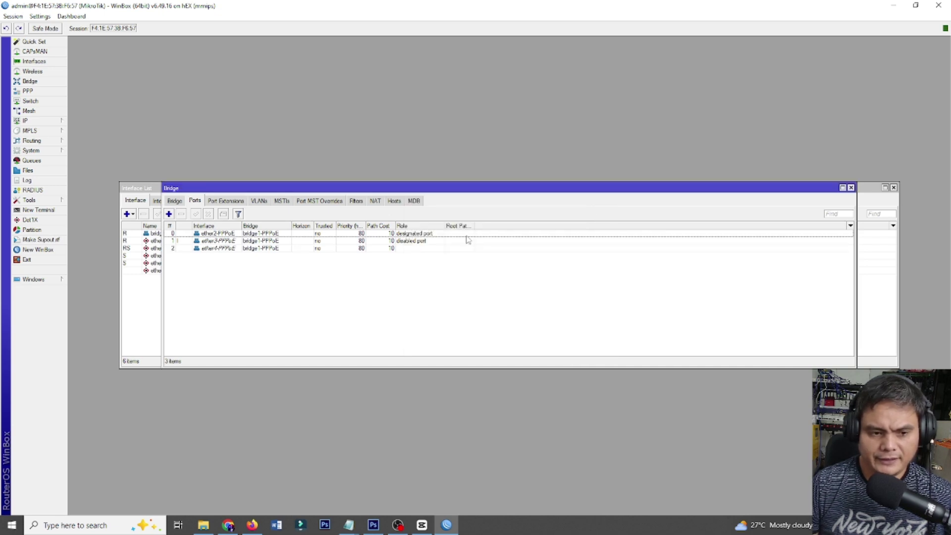
pyautogui.click(169, 214)
pyautogui.click(461, 221)
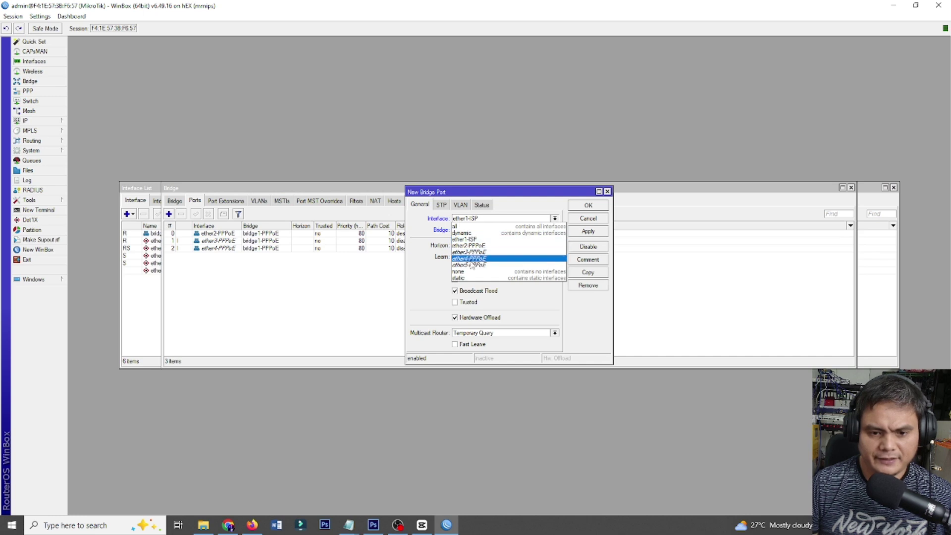
pyautogui.click(478, 265)
pyautogui.click(584, 236)
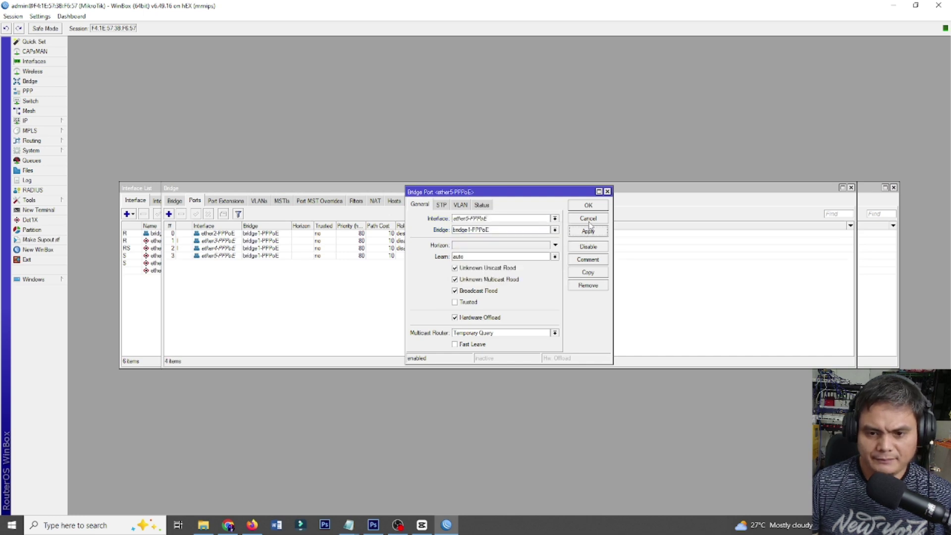
pyautogui.click(589, 206)
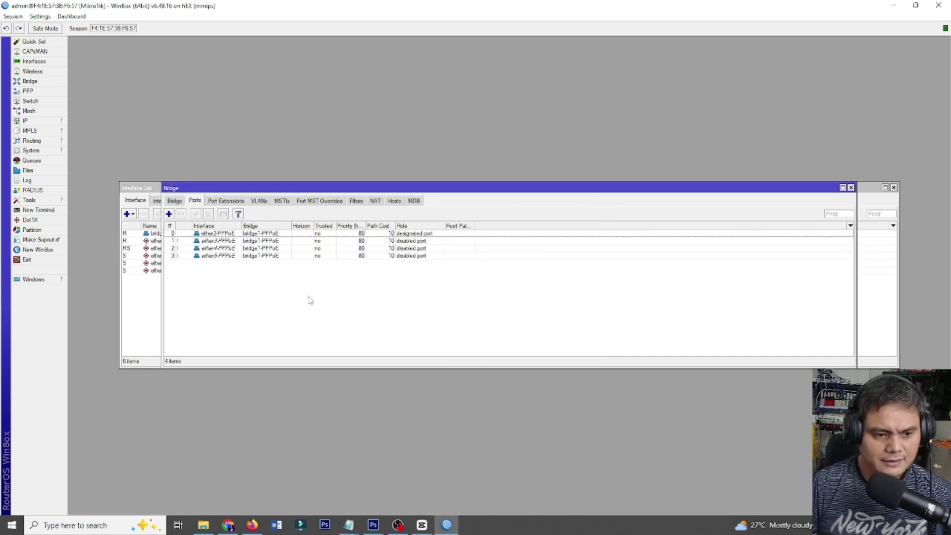
pyautogui.click(49, 121)
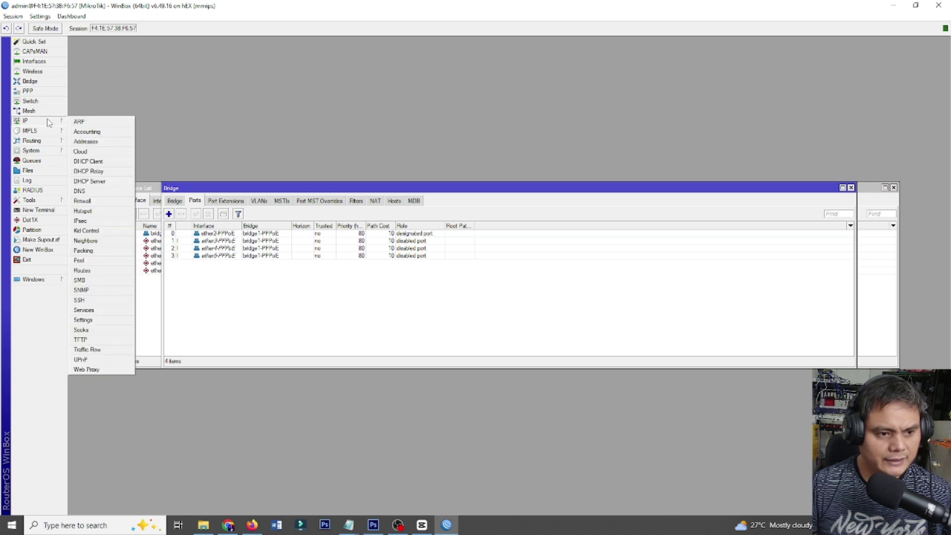
# Add a DHCP client on ether1-ISP, which binds with address 192.168.1.14.
pyautogui.click(98, 162)
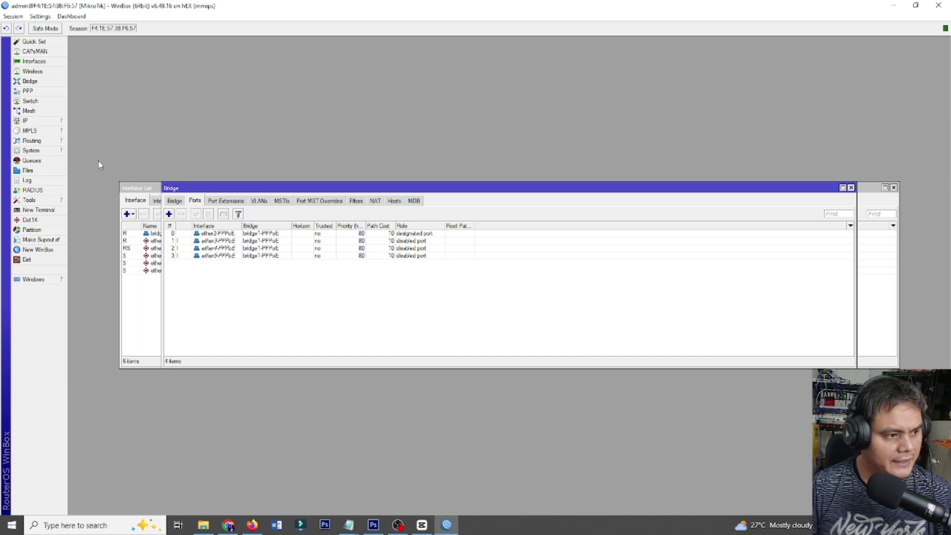
pyautogui.click(399, 214)
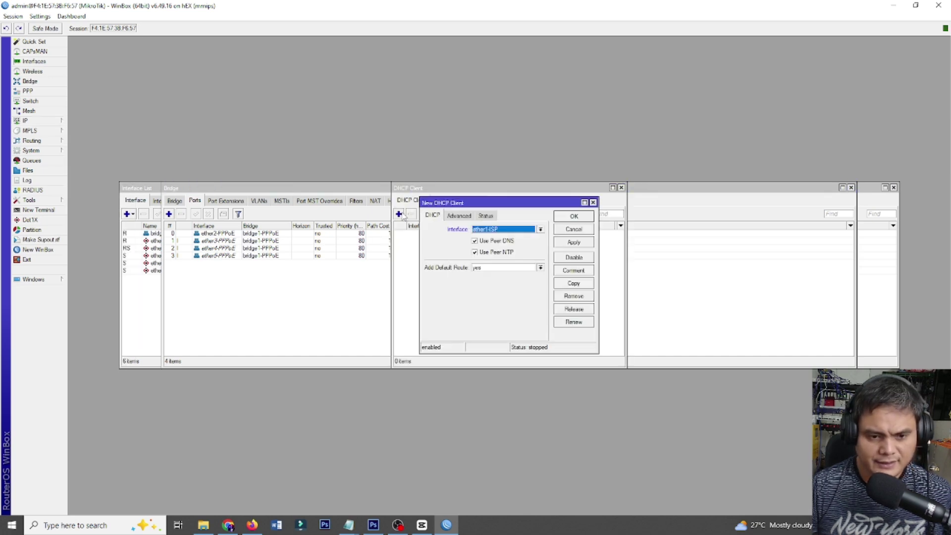
pyautogui.click(495, 231)
pyautogui.click(514, 234)
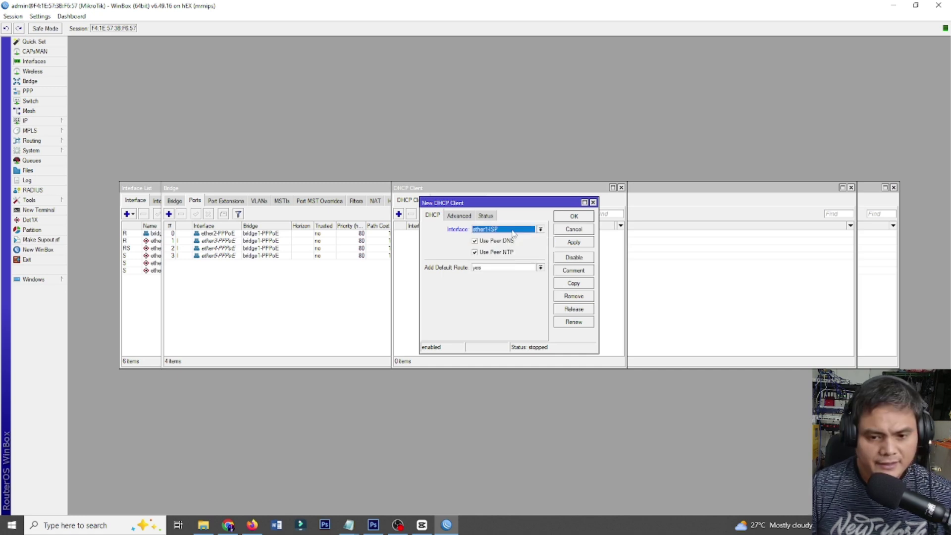
pyautogui.click(577, 243)
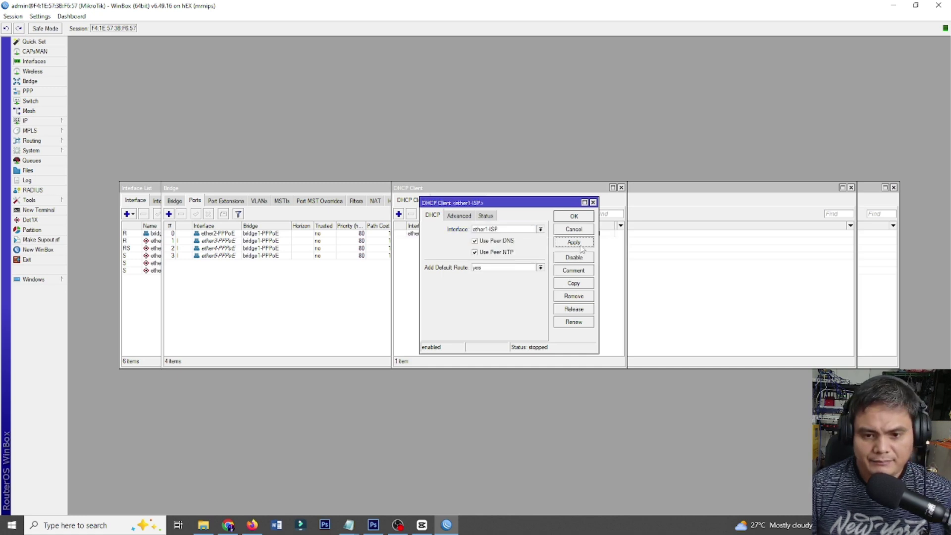
pyautogui.click(574, 218)
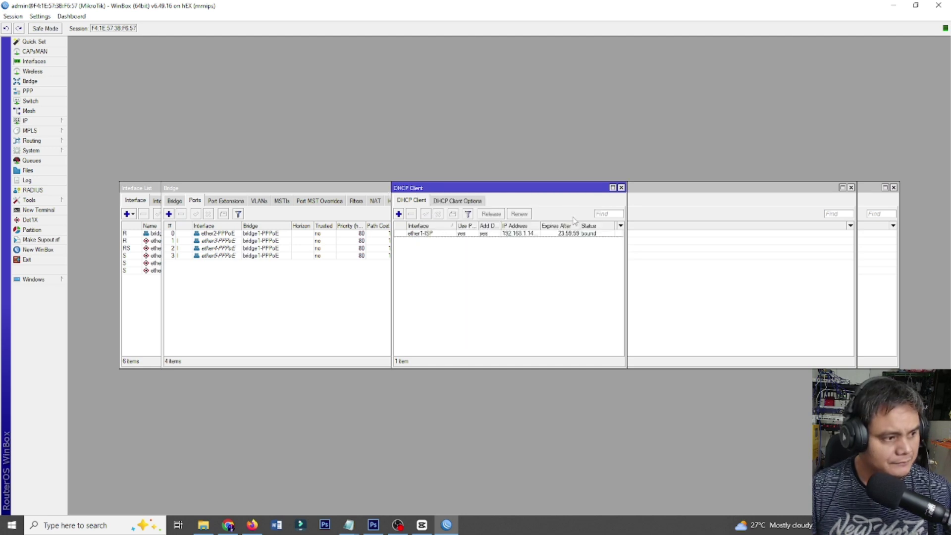
pyautogui.click(44, 122)
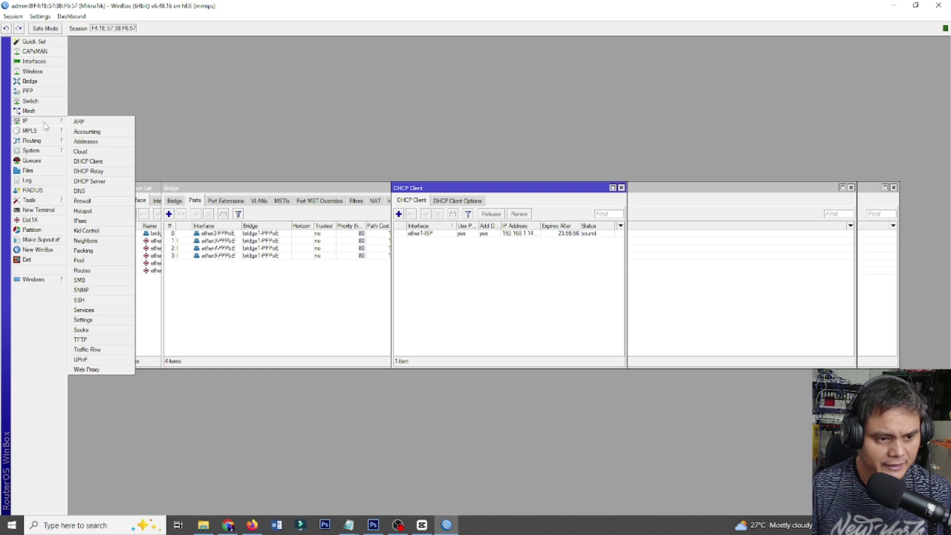
# Set DNS servers 8.8.8.8 and 8.8.4.4 and enable Allow Remote Requests.
pyautogui.click(102, 192)
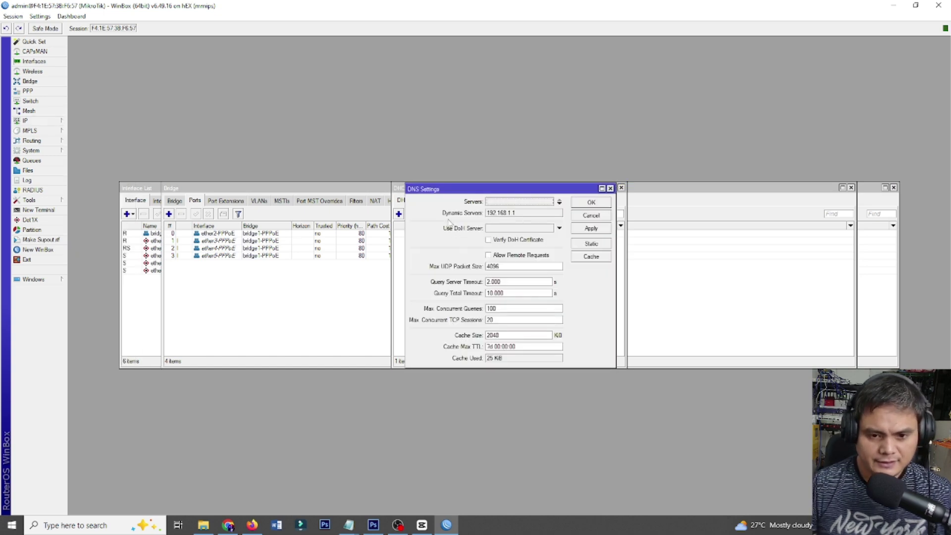
pyautogui.click(502, 202)
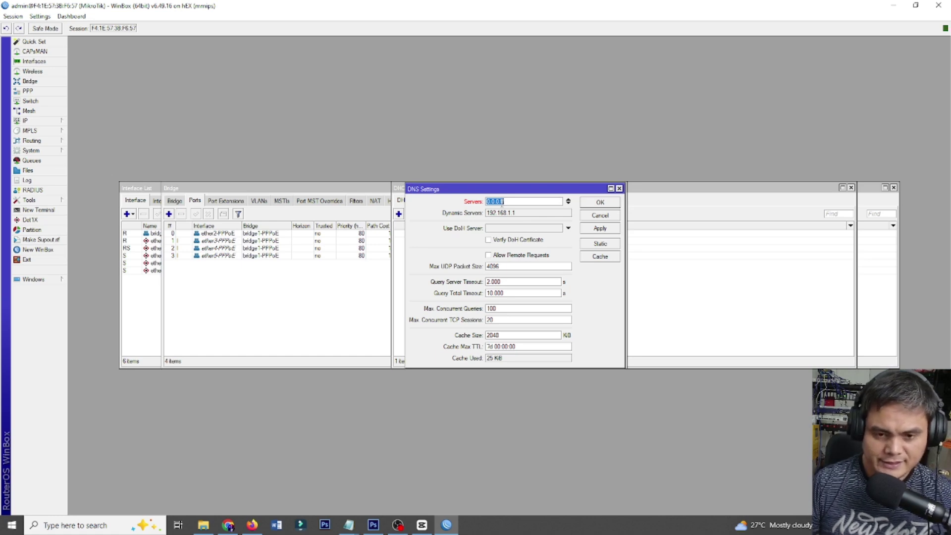
pyautogui.write('8.8.8.8')
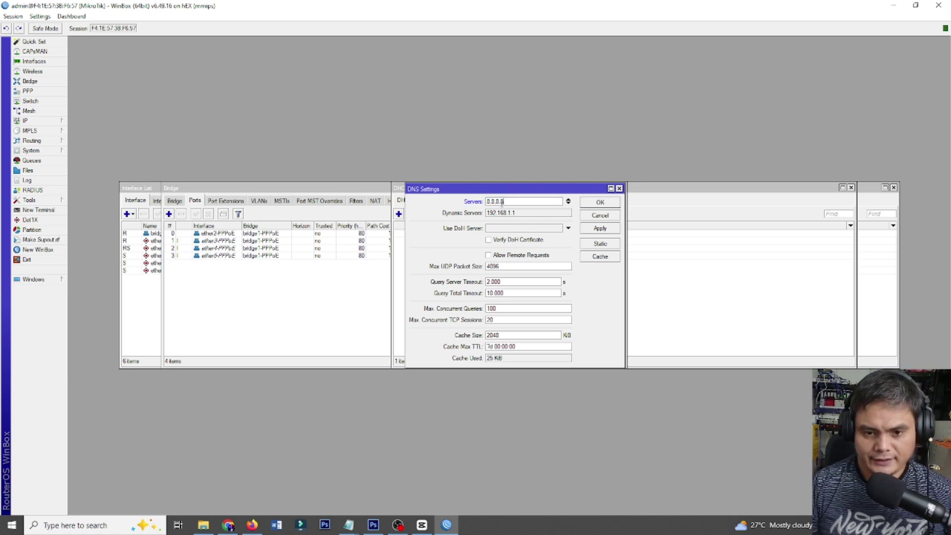
pyautogui.click(569, 203)
pyautogui.write('8')
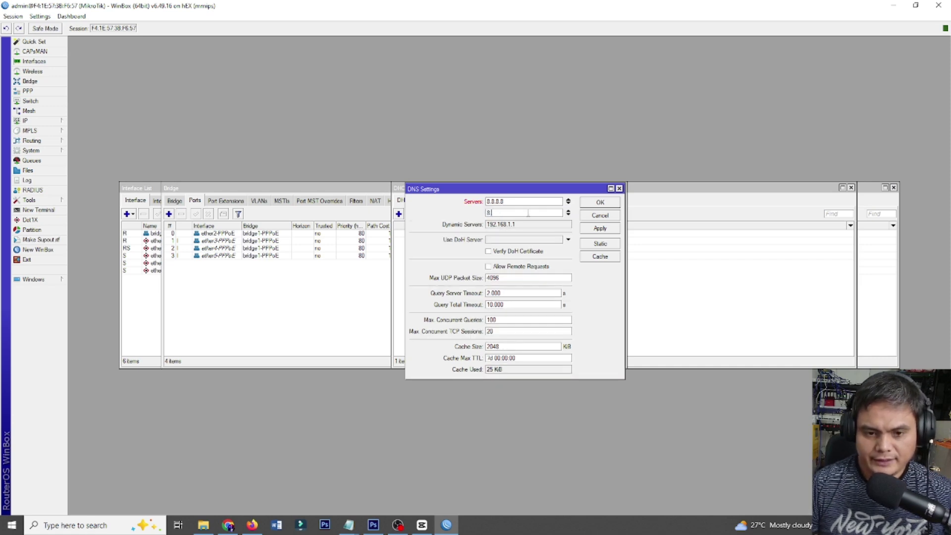
pyautogui.write('.8.4.4')
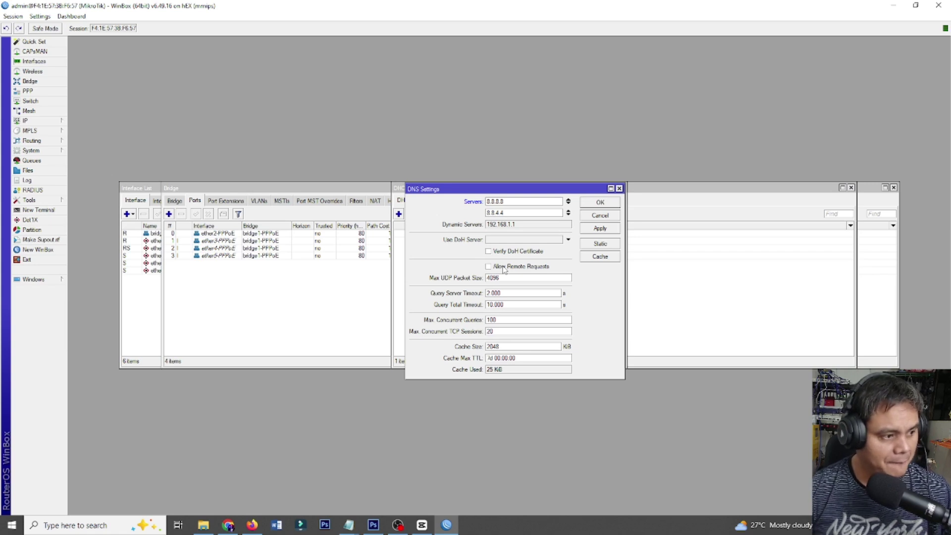
pyautogui.click(504, 268)
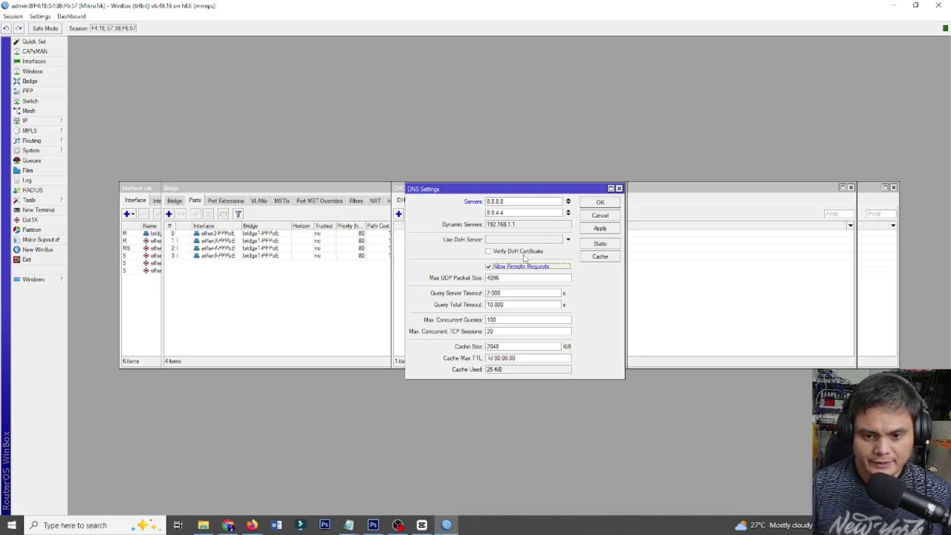
pyautogui.click(600, 203)
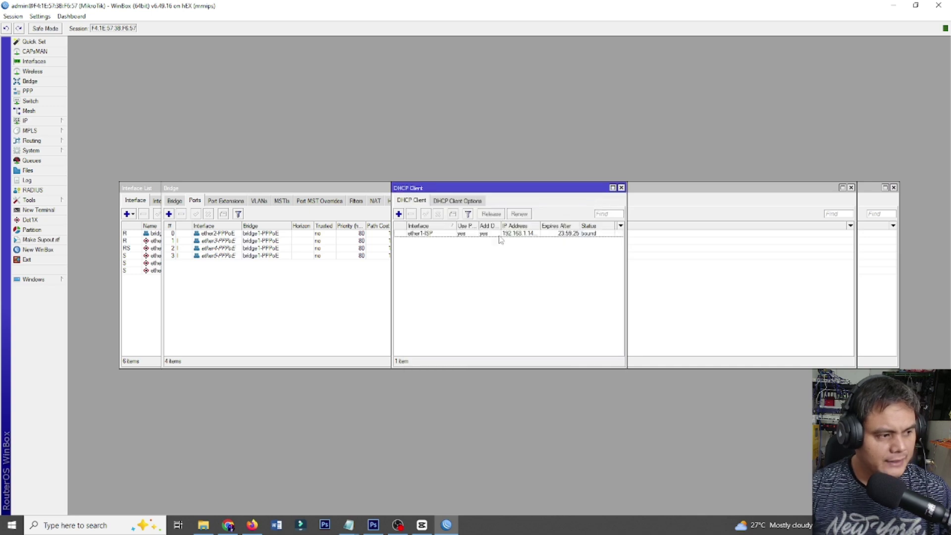
# Add a srcnat NAT rule with out-interface ether1-ISP and action masquerade.
pyautogui.click(44, 121)
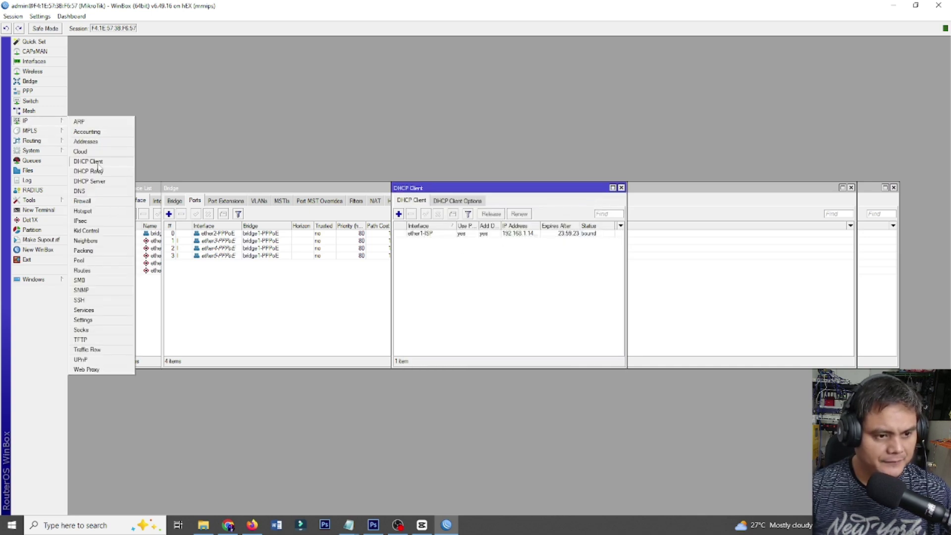
pyautogui.click(103, 200)
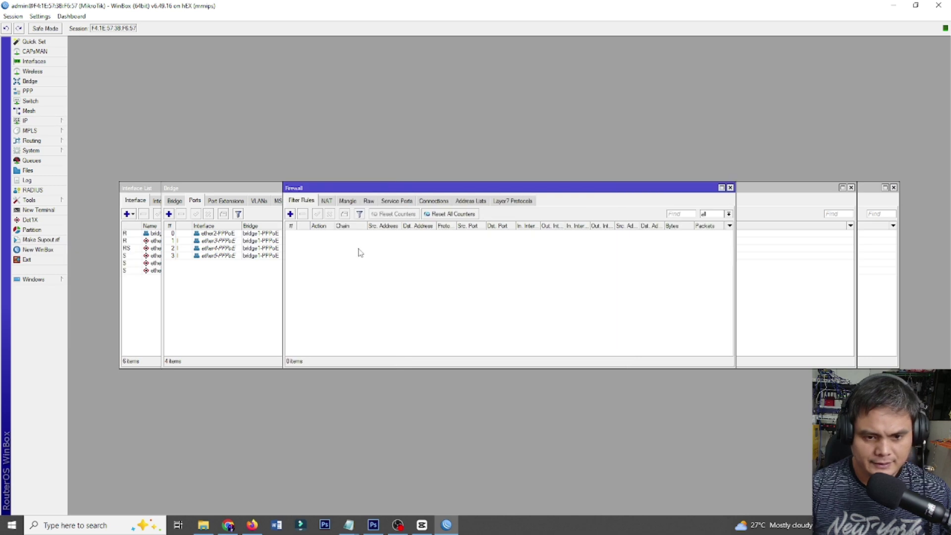
pyautogui.click(327, 201)
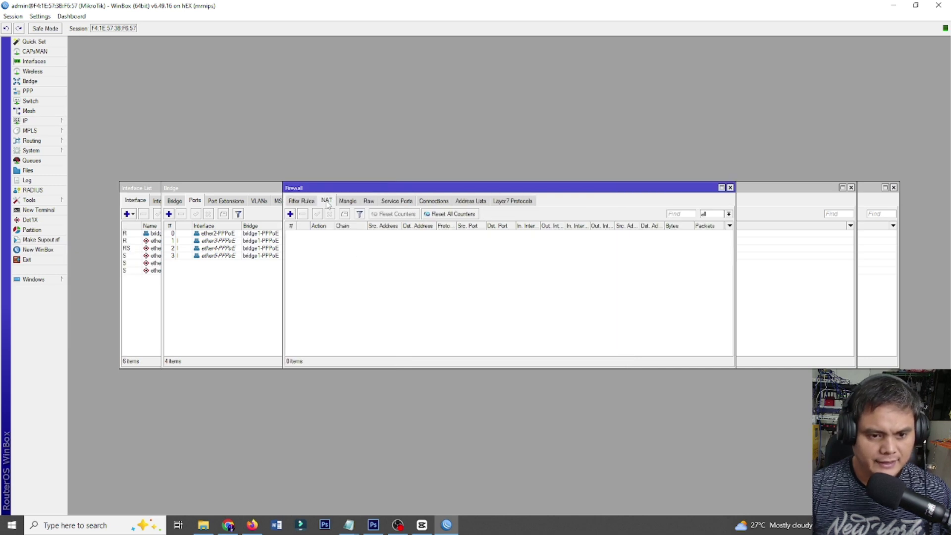
pyautogui.click(291, 214)
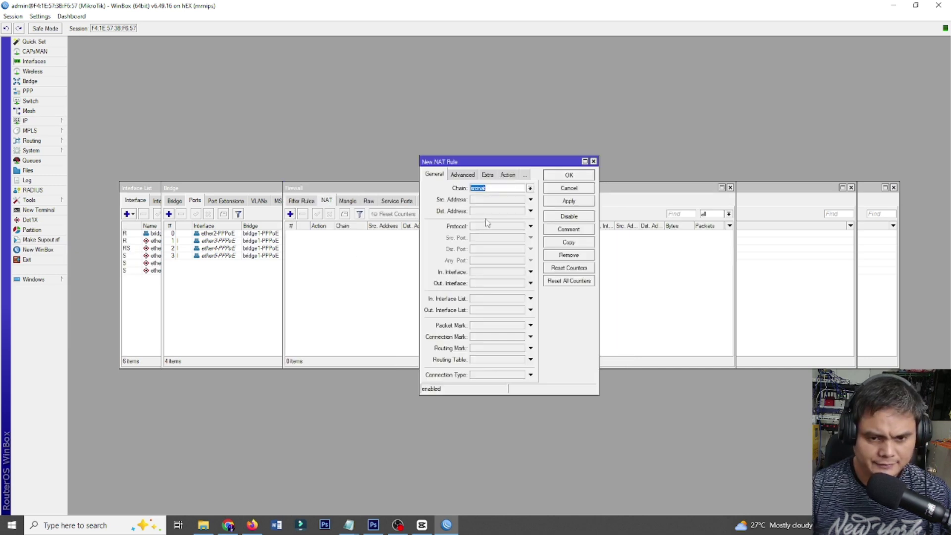
pyautogui.click(480, 286)
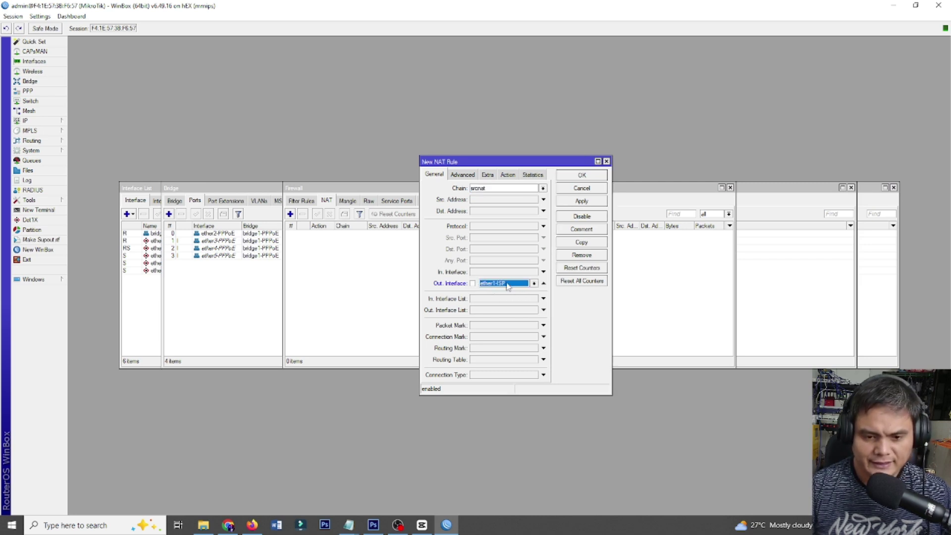
pyautogui.click(507, 175)
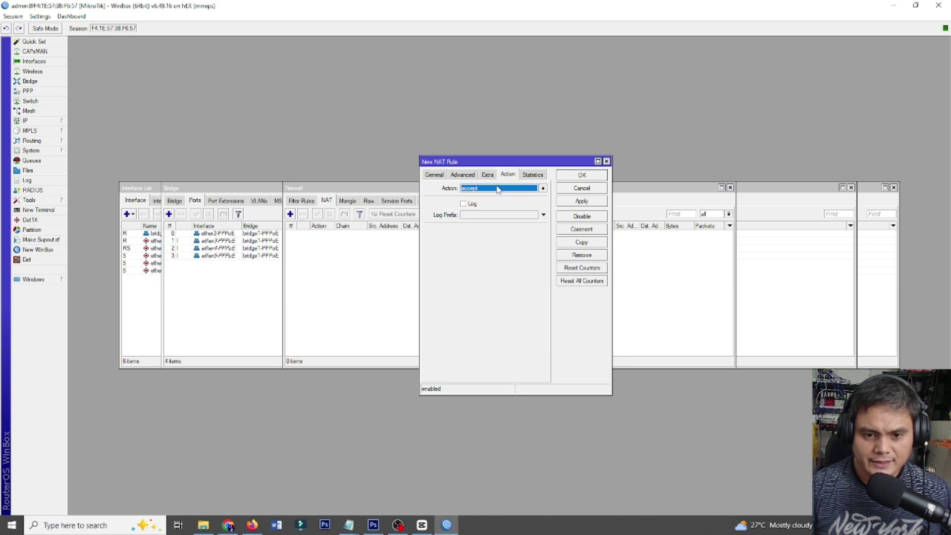
pyautogui.click(498, 189)
pyautogui.click(491, 238)
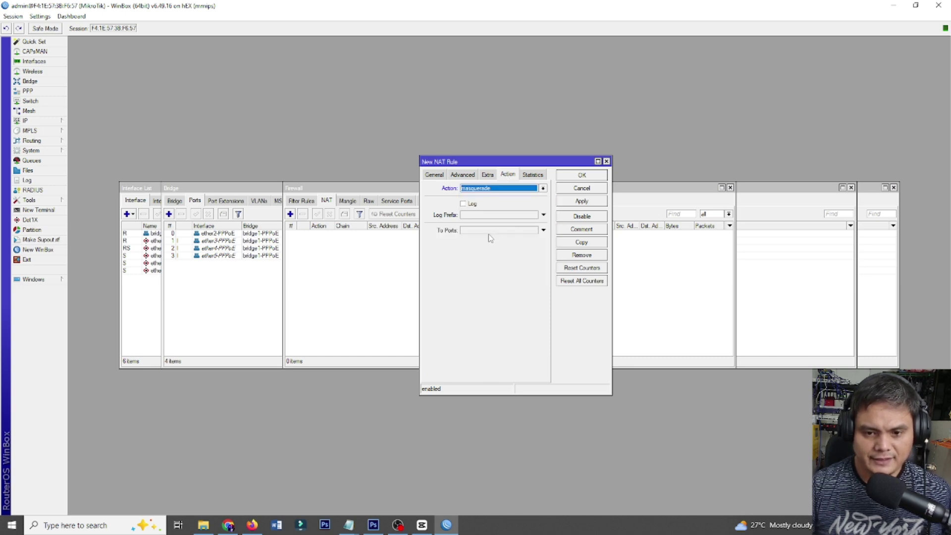
pyautogui.click(582, 202)
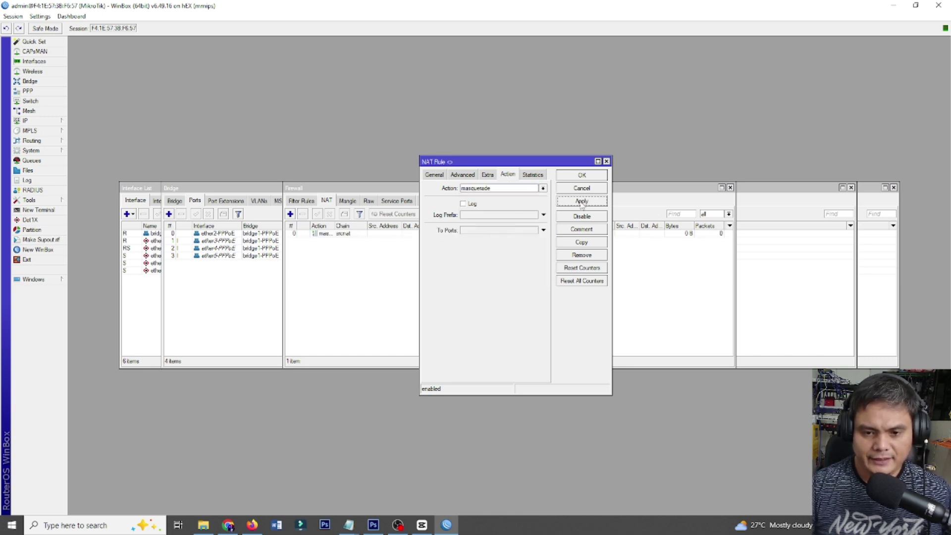
pyautogui.click(582, 175)
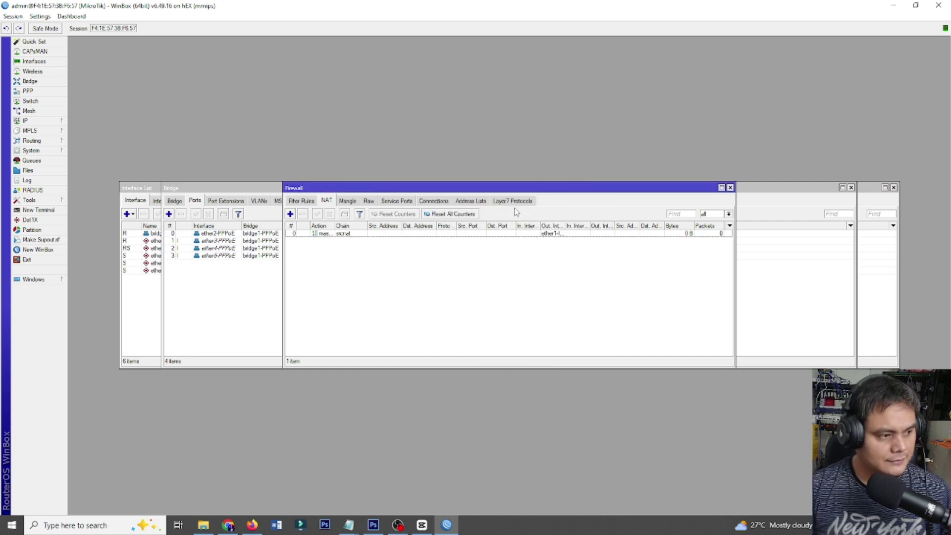
# Open a new terminal and skip through the licence text to the new-password prompt.
pyautogui.click(37, 209)
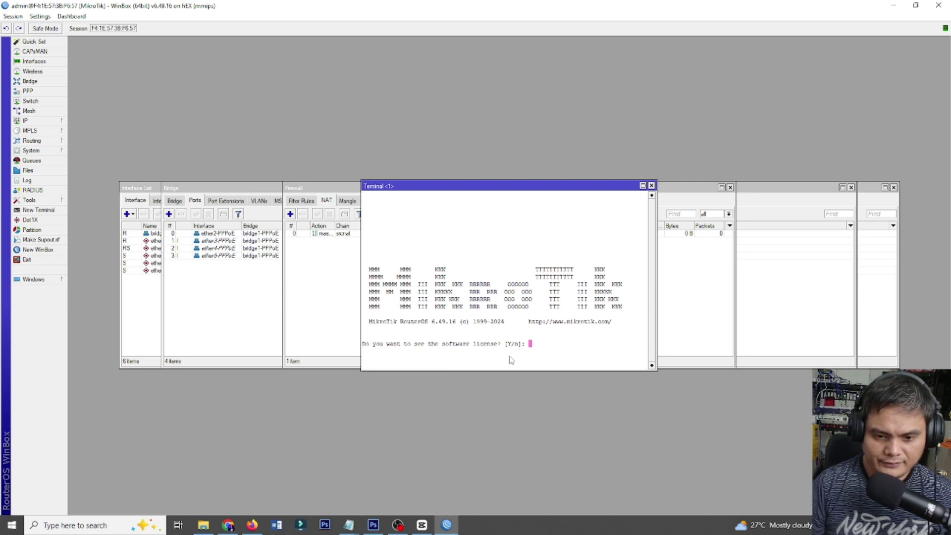
pyautogui.press('Return')
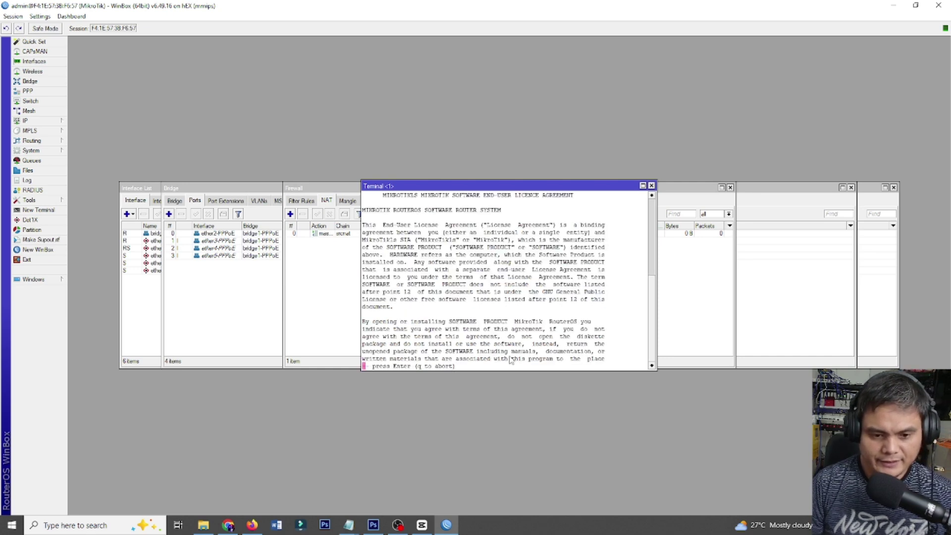
pyautogui.press('Return')
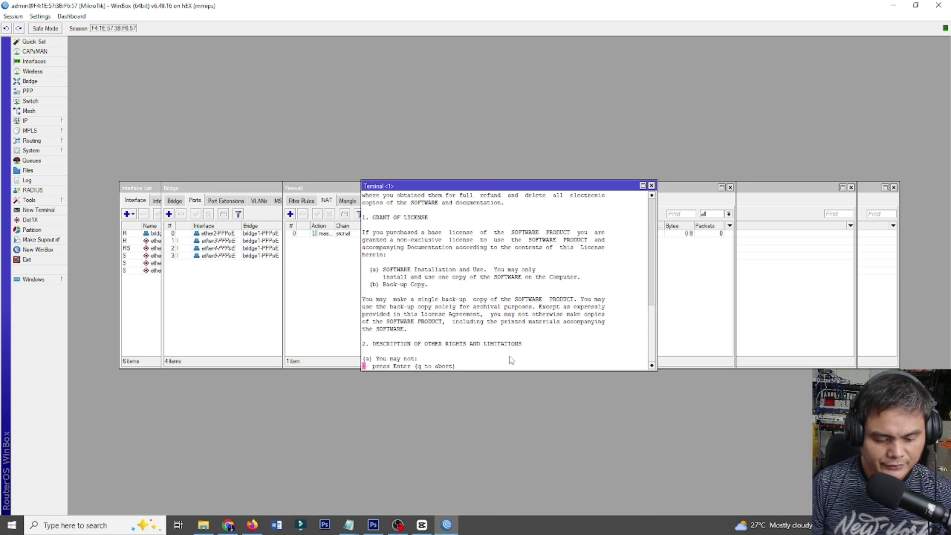
pyautogui.press('q')
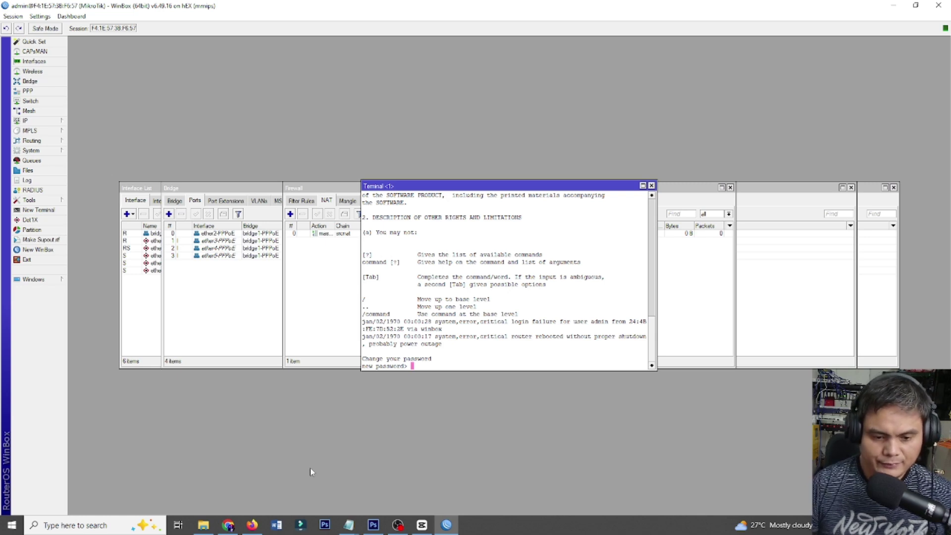
pyautogui.click(349, 525)
# Add a line with the new router password below the existing text, save, and return to WinBox.
pyautogui.click(364, 496)
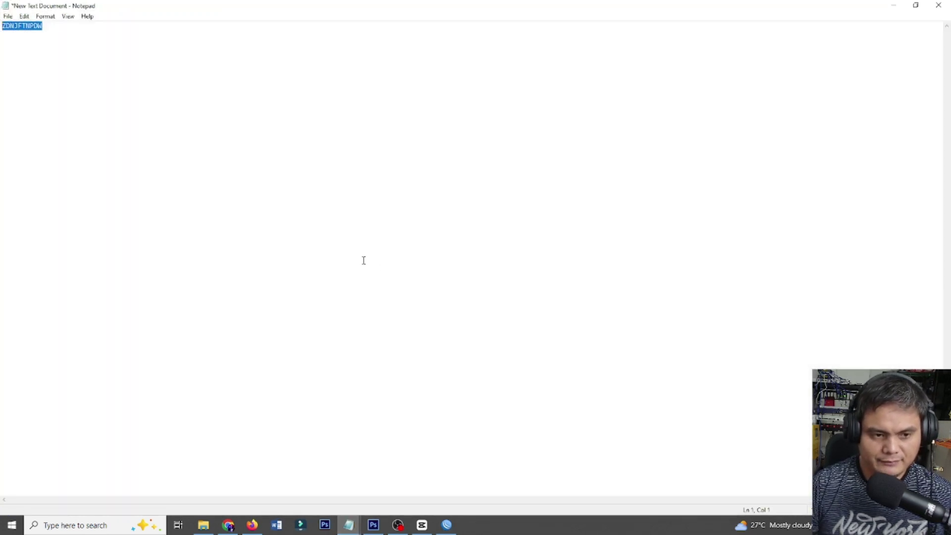
pyautogui.click(85, 31)
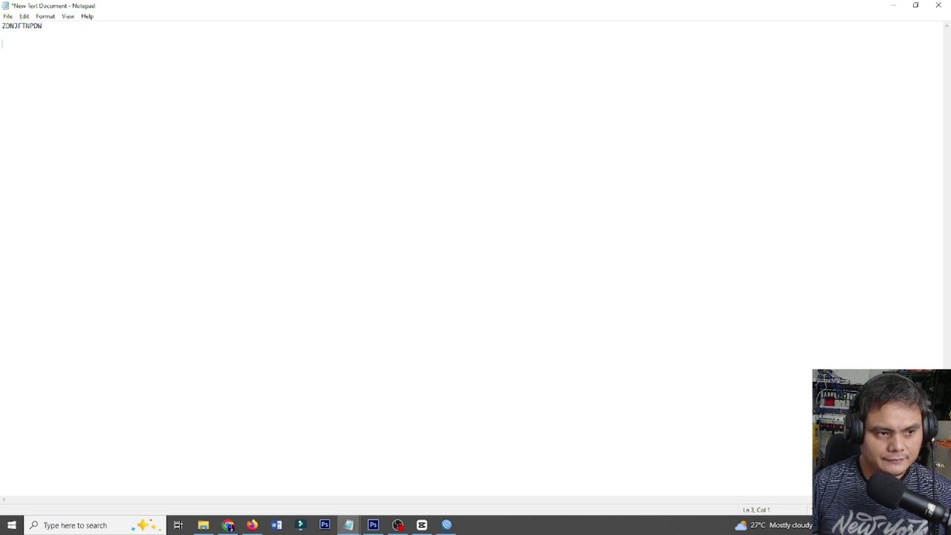
pyautogui.write('password')
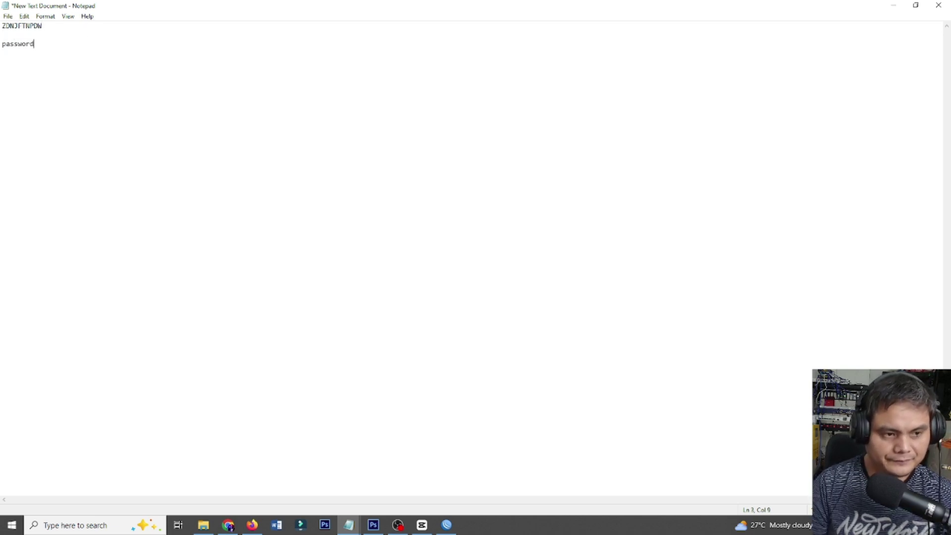
pyautogui.write(': 123456789')
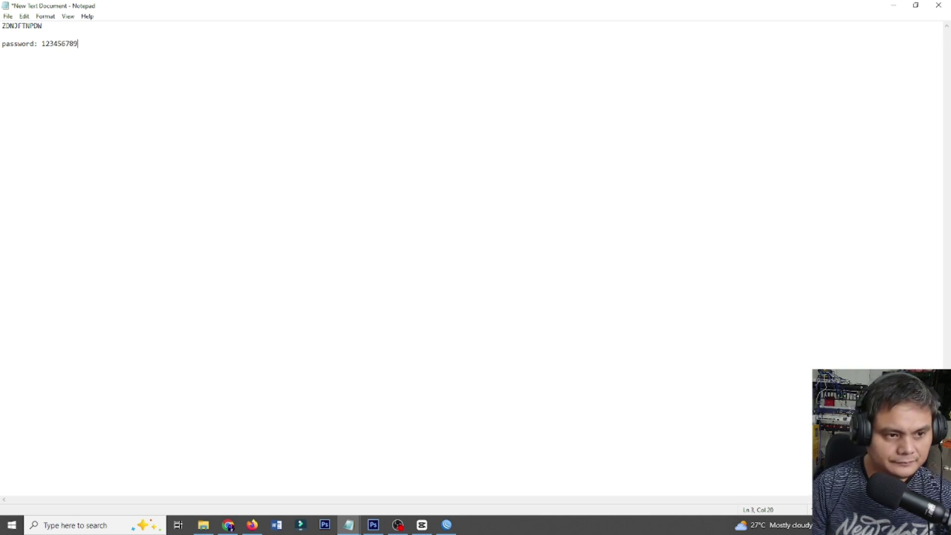
pyautogui.write('10')
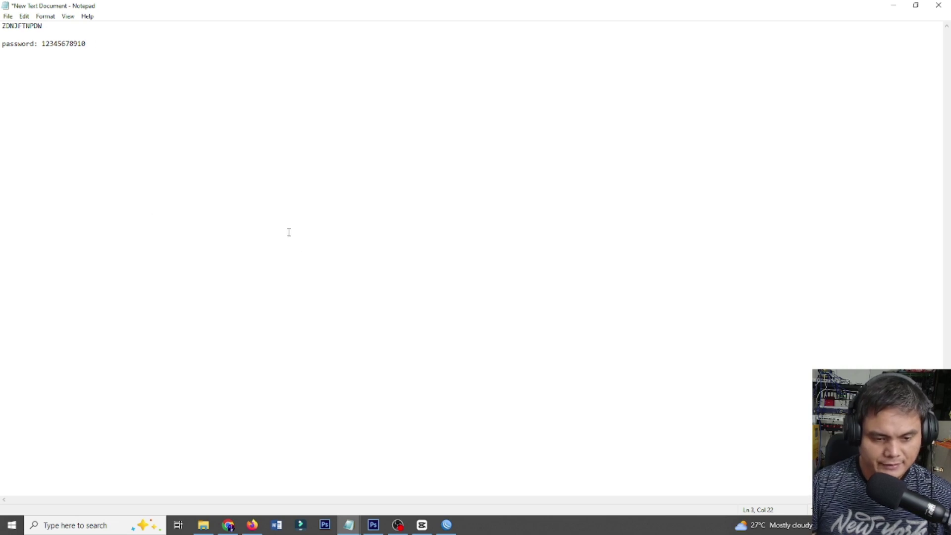
pyautogui.hotkey('ctrl', 's')
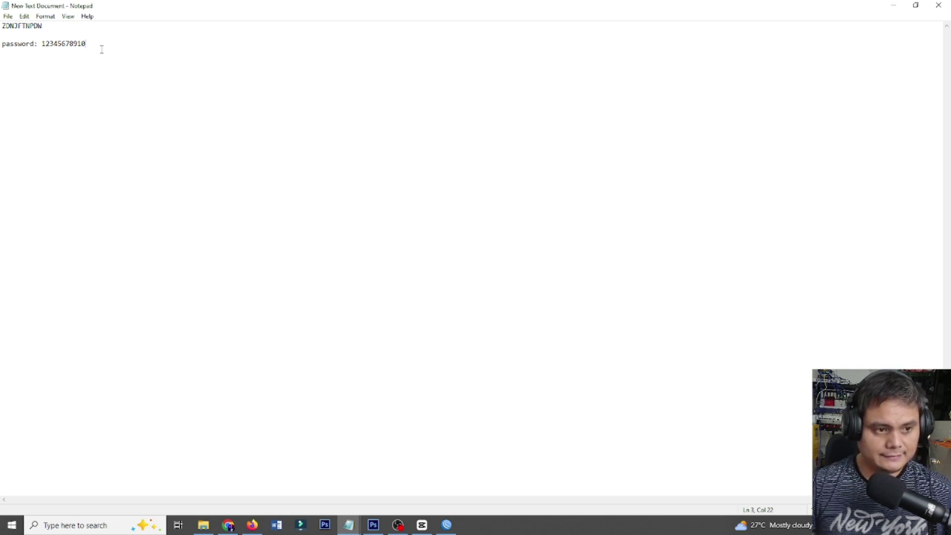
pyautogui.click(446, 525)
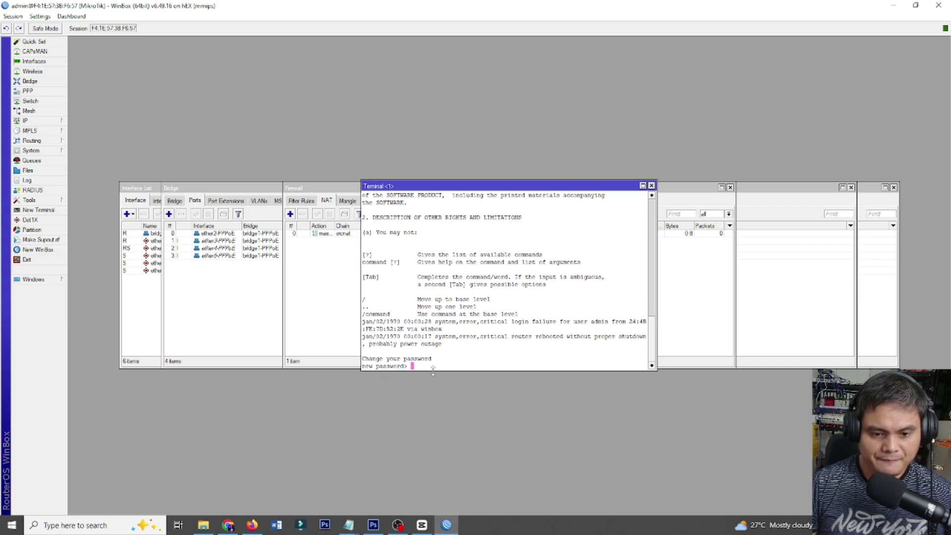
# Change the admin password by entering the new password and repeating it.
pyautogui.write('********')
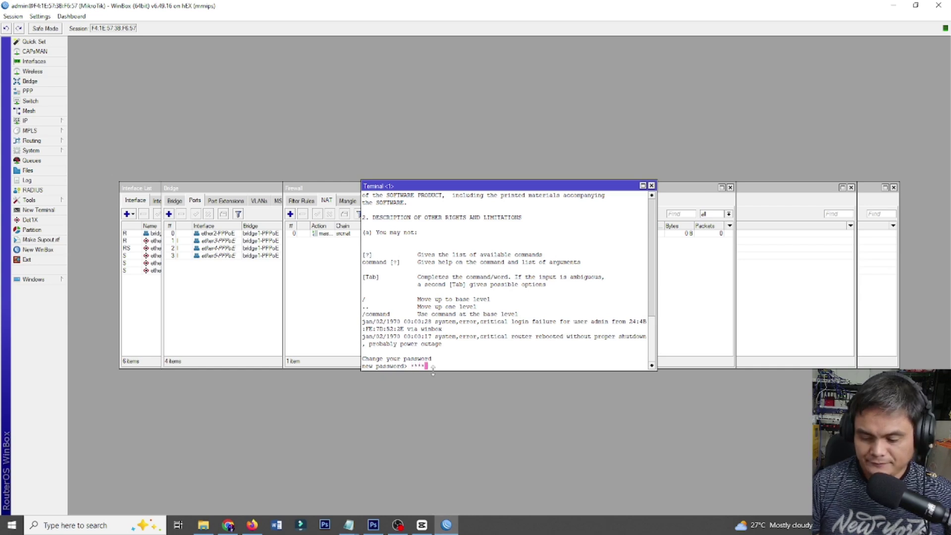
pyautogui.write('***')
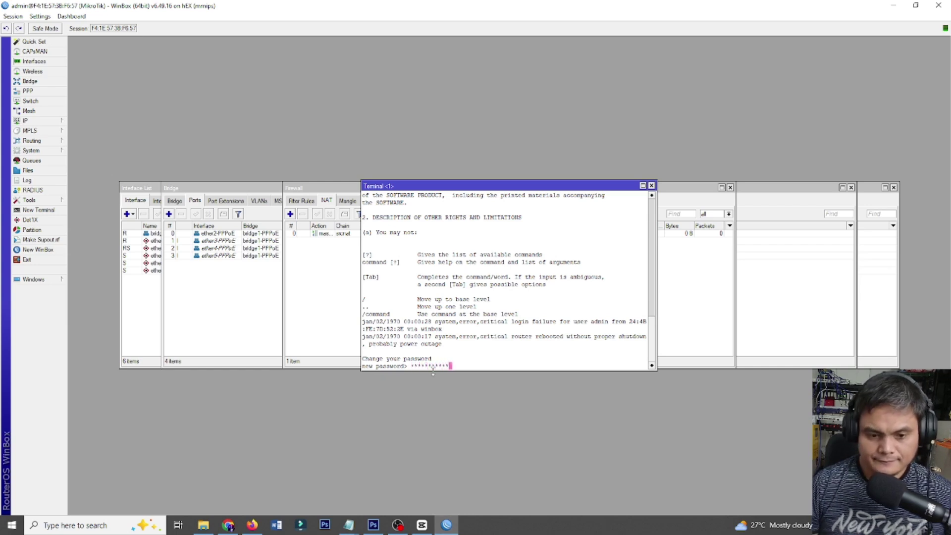
pyautogui.press('Return')
pyautogui.write('**')
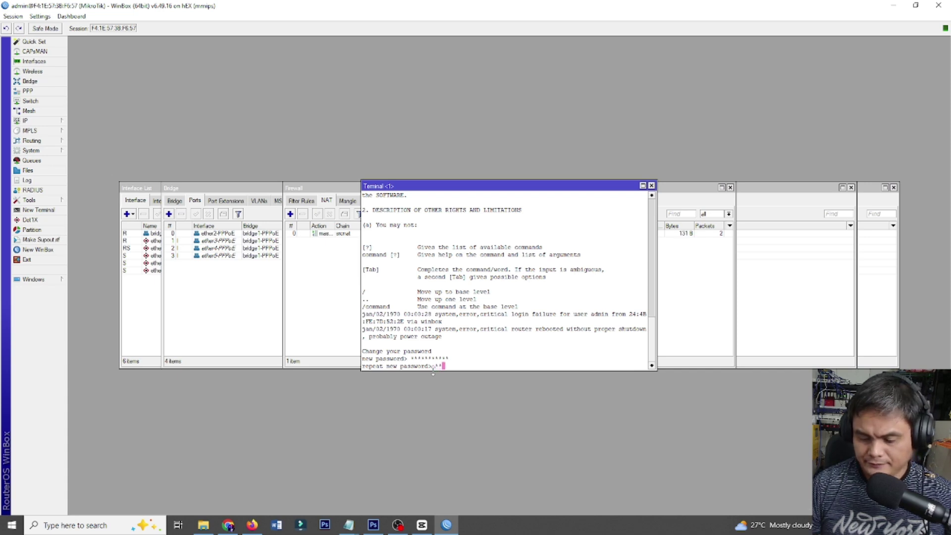
pyautogui.press('BackSpace')
pyautogui.press('BackSpace')
pyautogui.write('*********')
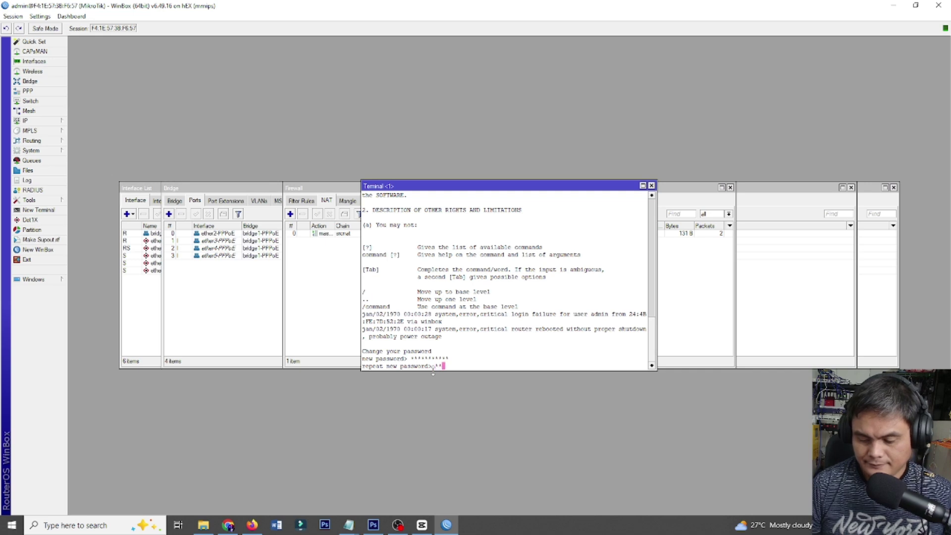
pyautogui.write('**')
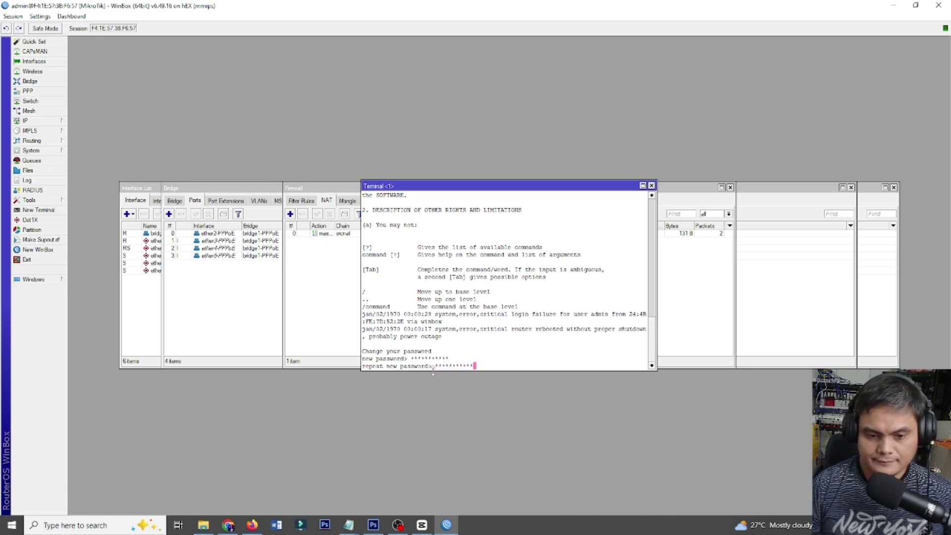
pyautogui.press('Return')
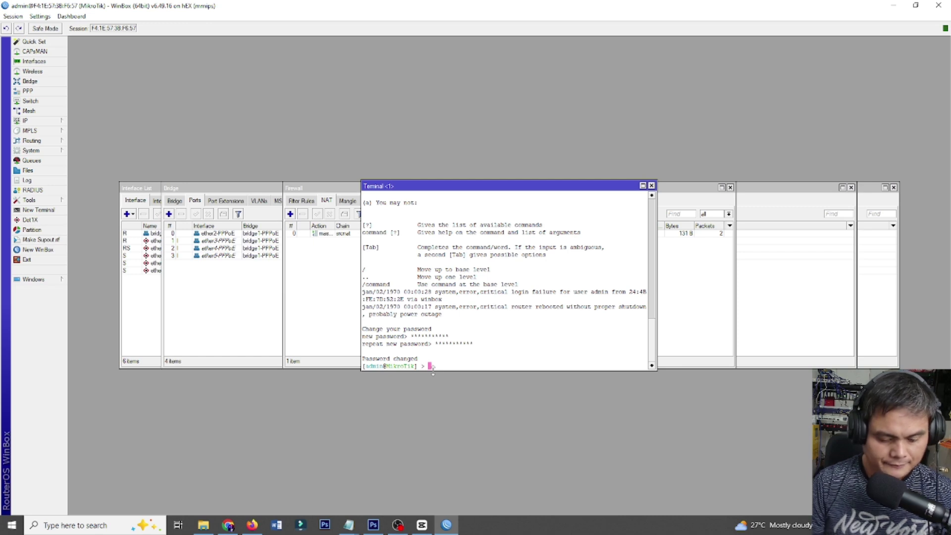
# Ping google.com and enlarge the Terminal window to show the replies.
pyautogui.write('ping')
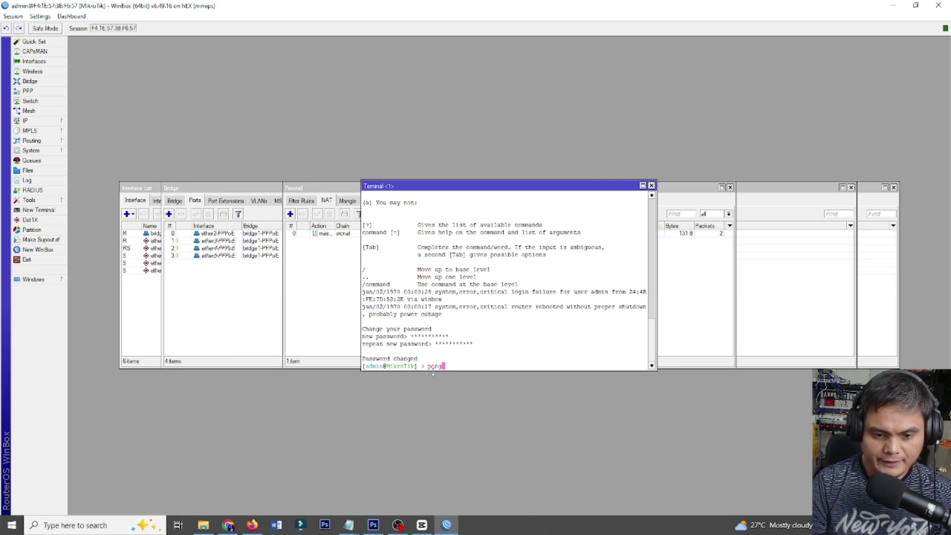
pyautogui.write(' googl')
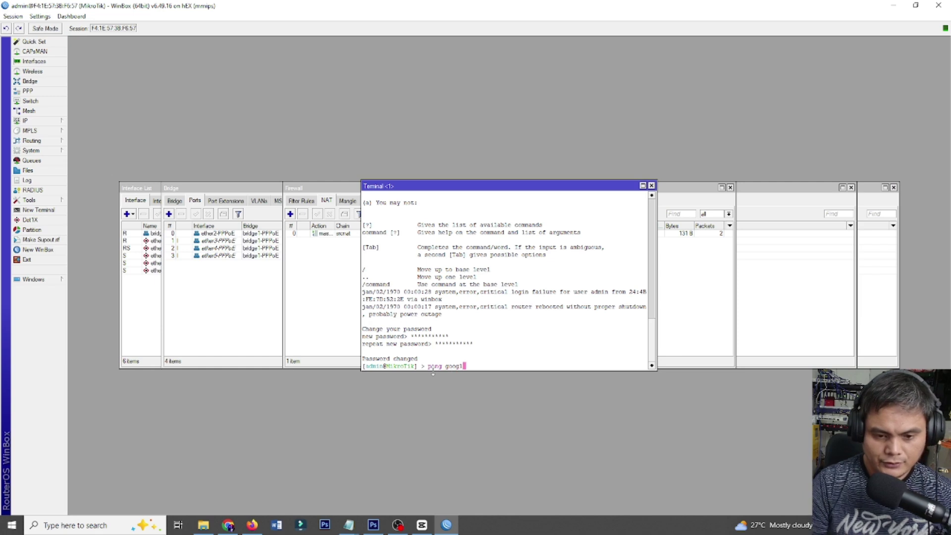
pyautogui.write('e.com')
pyautogui.press('Return')
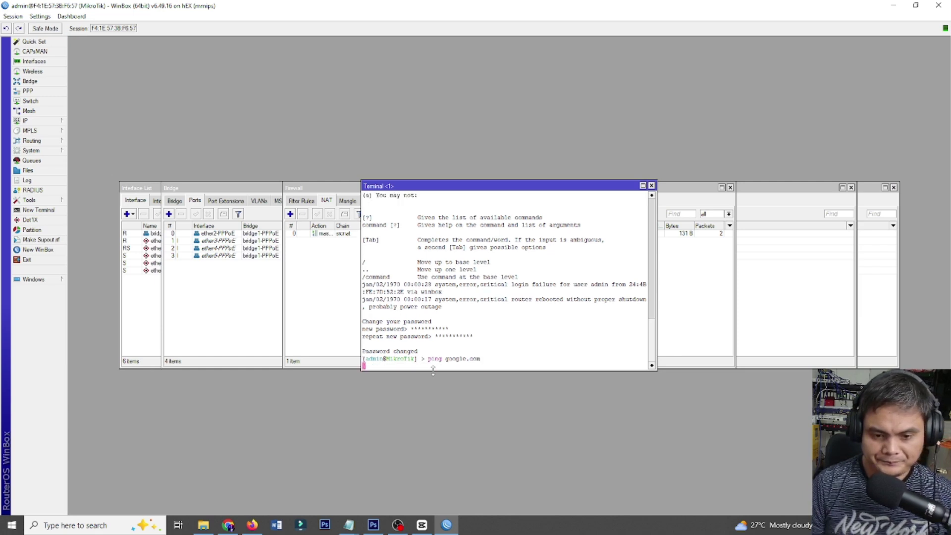
pyautogui.click(642, 185)
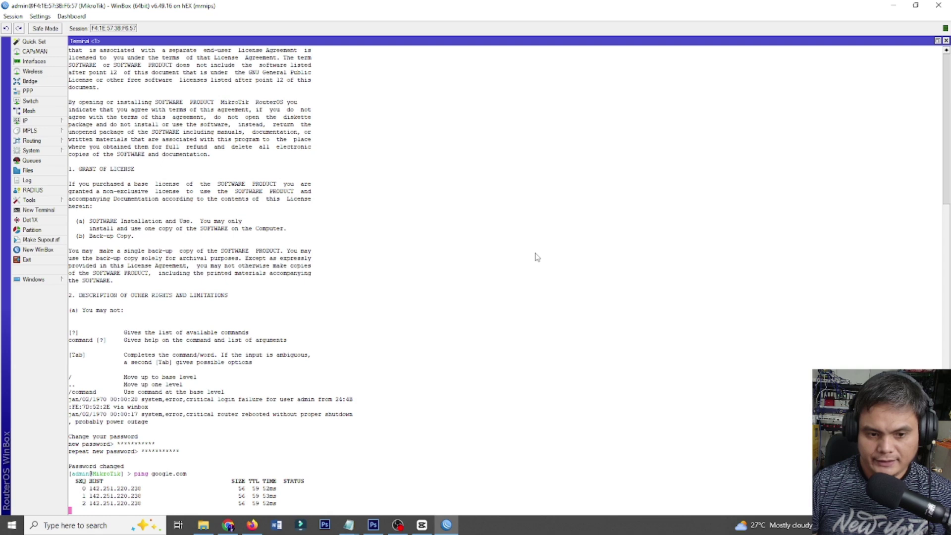
pyautogui.click(937, 41)
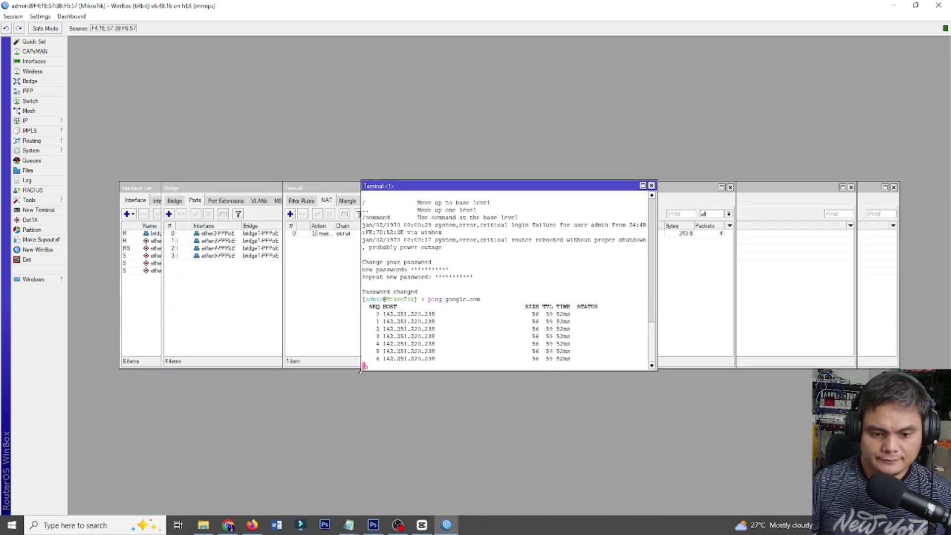
pyautogui.moveTo(361, 371); pyautogui.dragTo(143, 425)
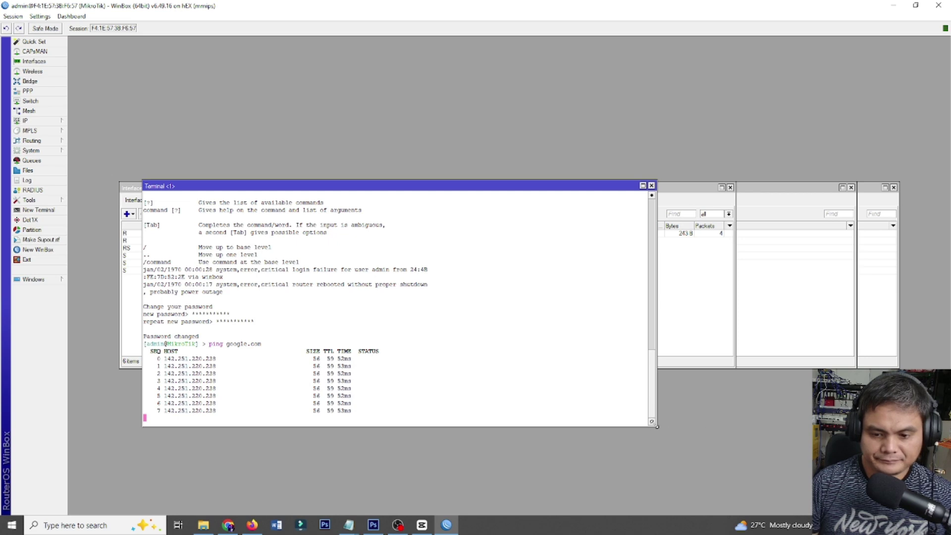
pyautogui.moveTo(656, 426); pyautogui.dragTo(710, 426)
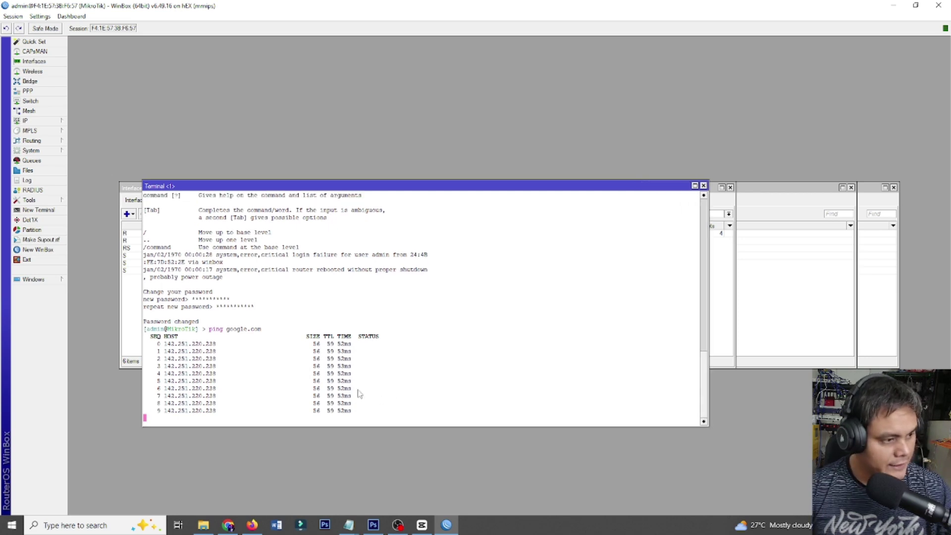
# Open the IP Pool list and start a new pool entry.
pyautogui.click(51, 122)
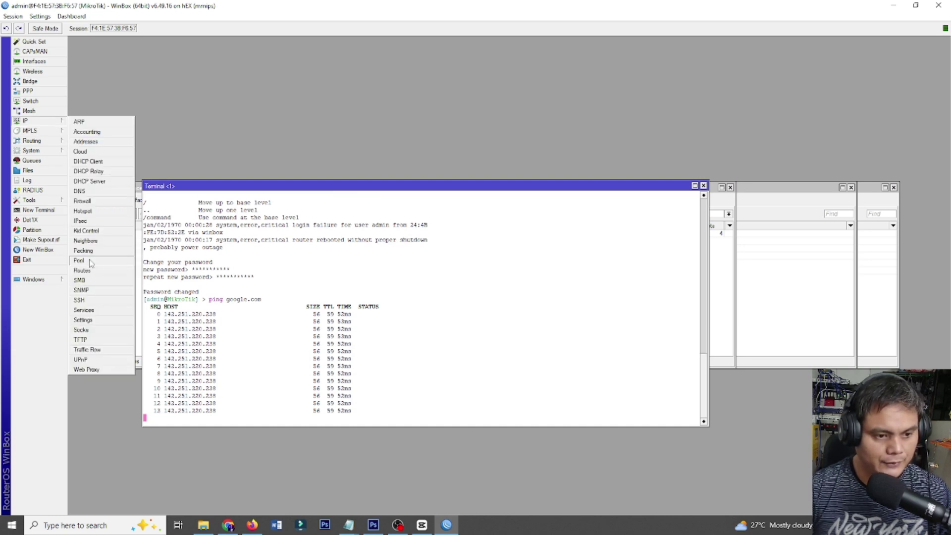
pyautogui.click(79, 260)
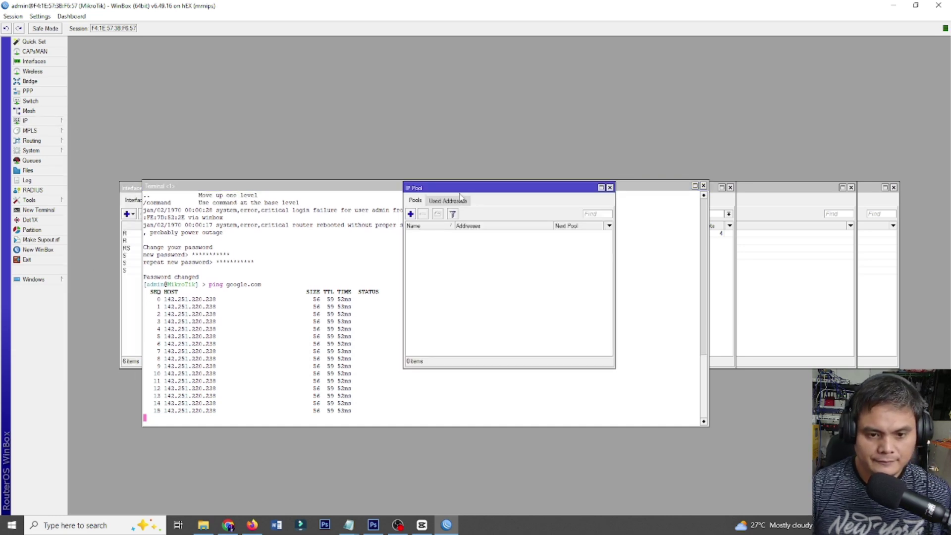
pyautogui.moveTo(461, 193); pyautogui.dragTo(188, 148)
pyautogui.click(138, 168)
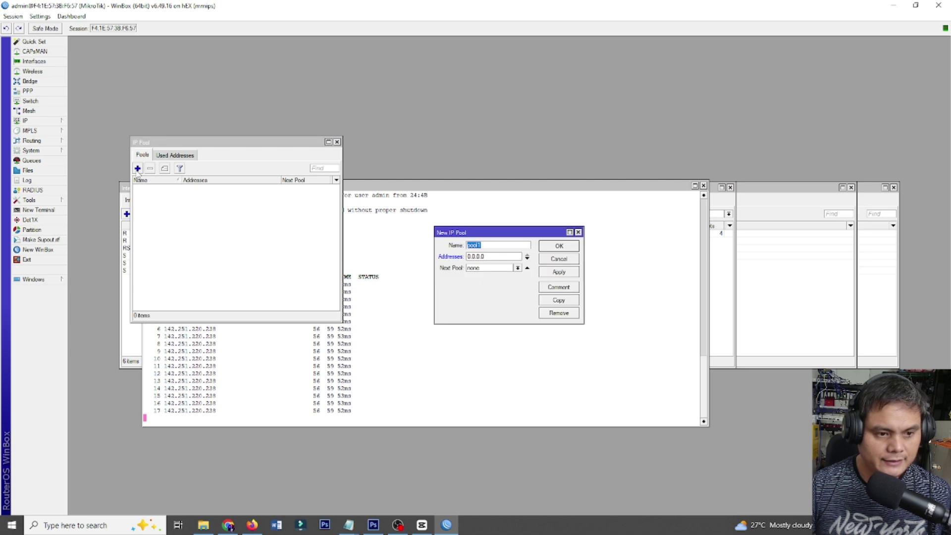
pyautogui.moveTo(472, 234); pyautogui.dragTo(300, 192)
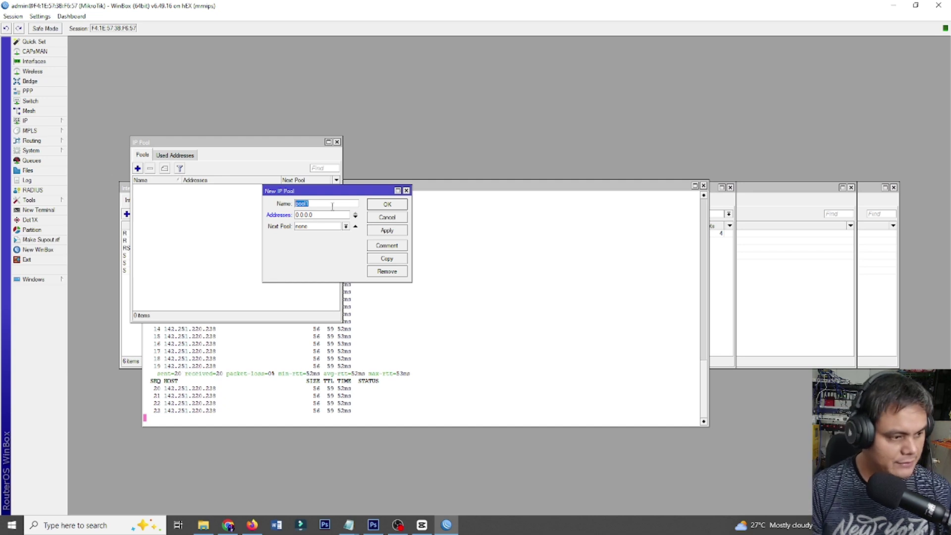
# Name the pool PPPoE - Vendo with addresses 192.168.255.10-192.168.255.254 and apply it.
pyautogui.write('PPPo')
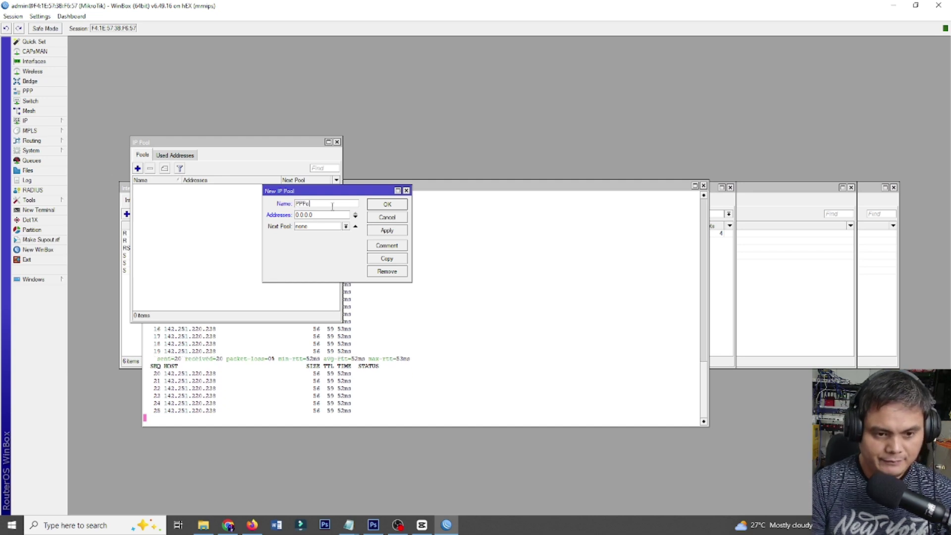
pyautogui.write('E')
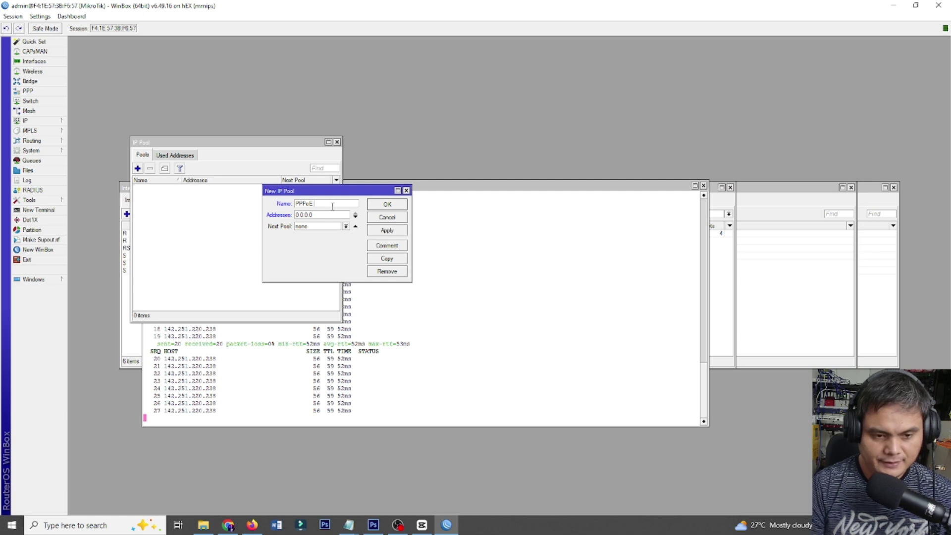
pyautogui.write('-')
pyautogui.press('BackSpace')
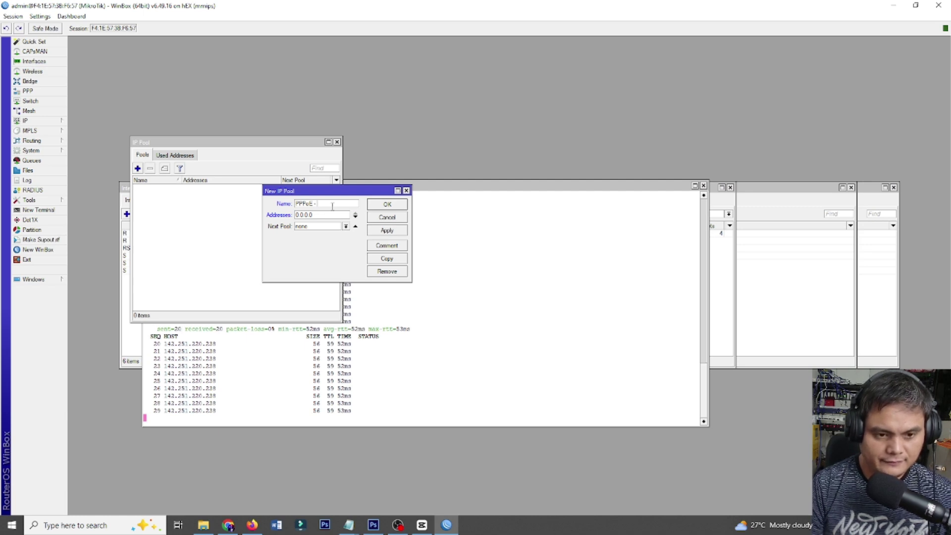
pyautogui.write('Vendo')
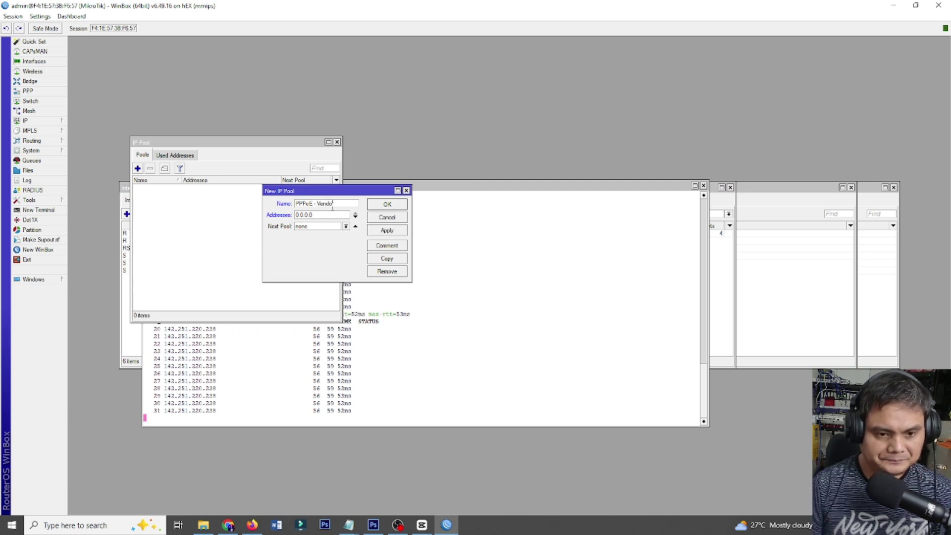
pyautogui.write('r')
pyautogui.moveTo(326, 214); pyautogui.dragTo(296, 215)
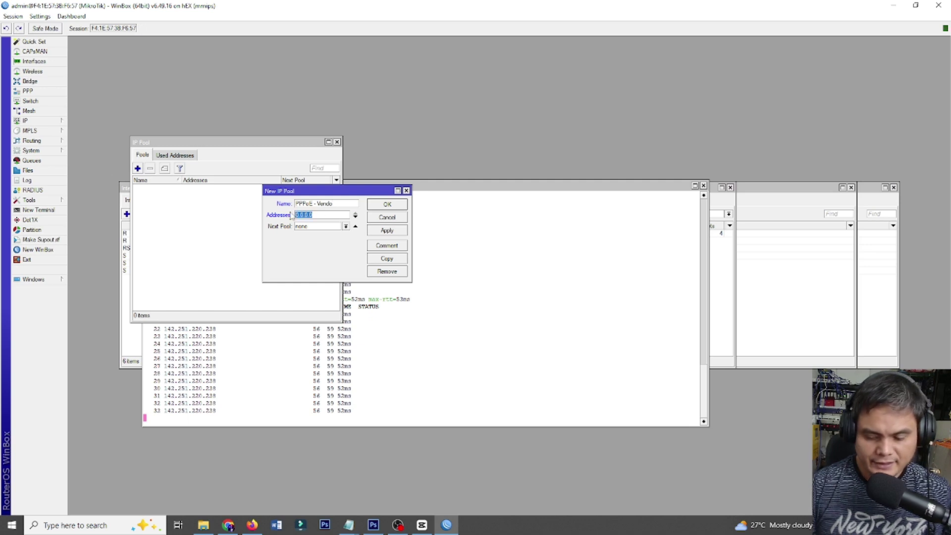
pyautogui.write('1')
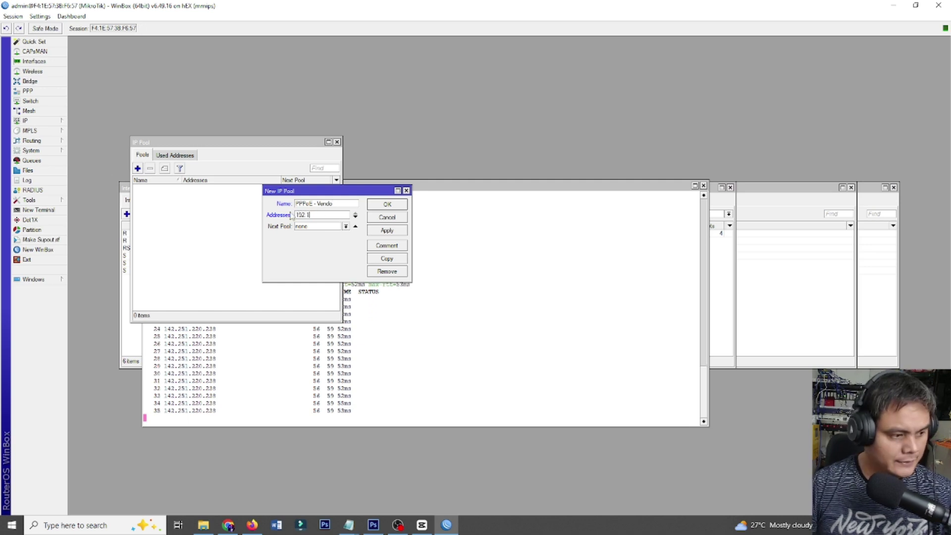
pyautogui.write('52.168')
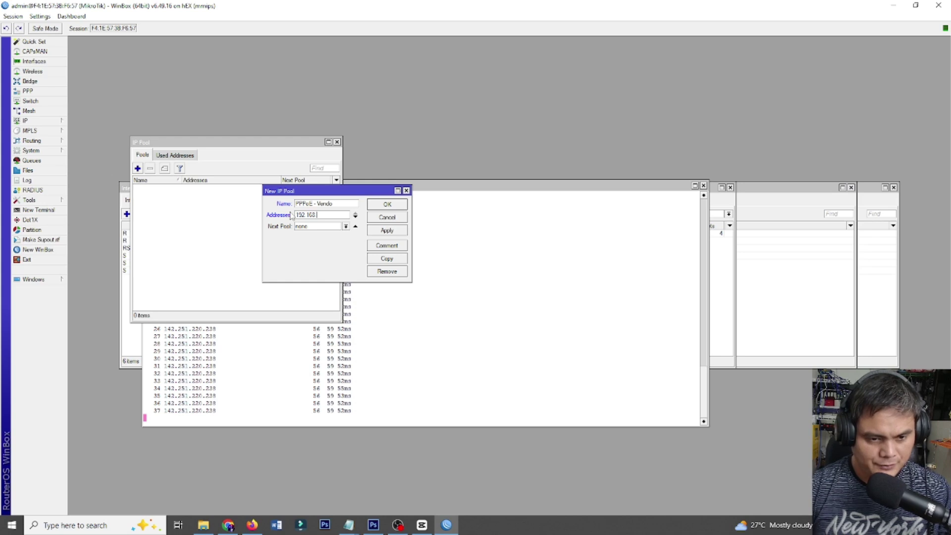
pyautogui.press('BackSpace')
pyautogui.press('BackSpace')
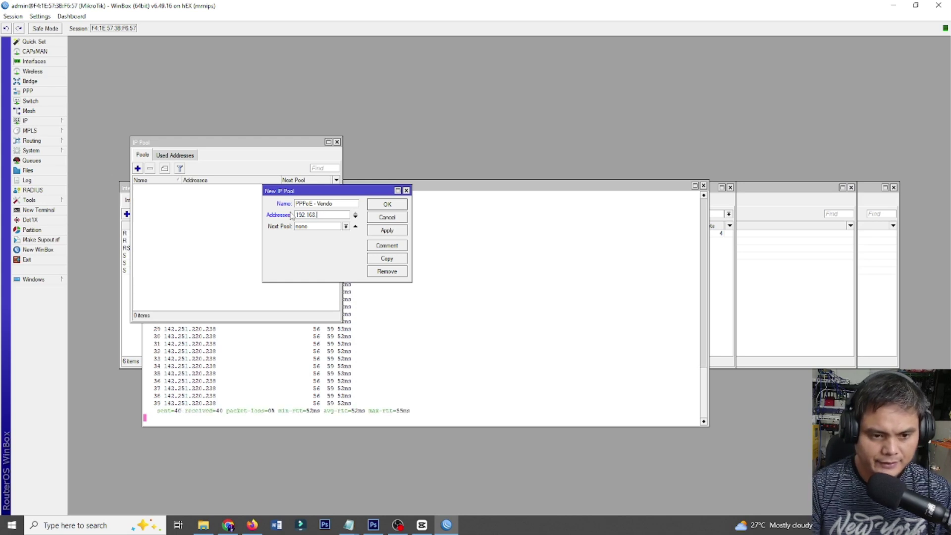
pyautogui.write('255')
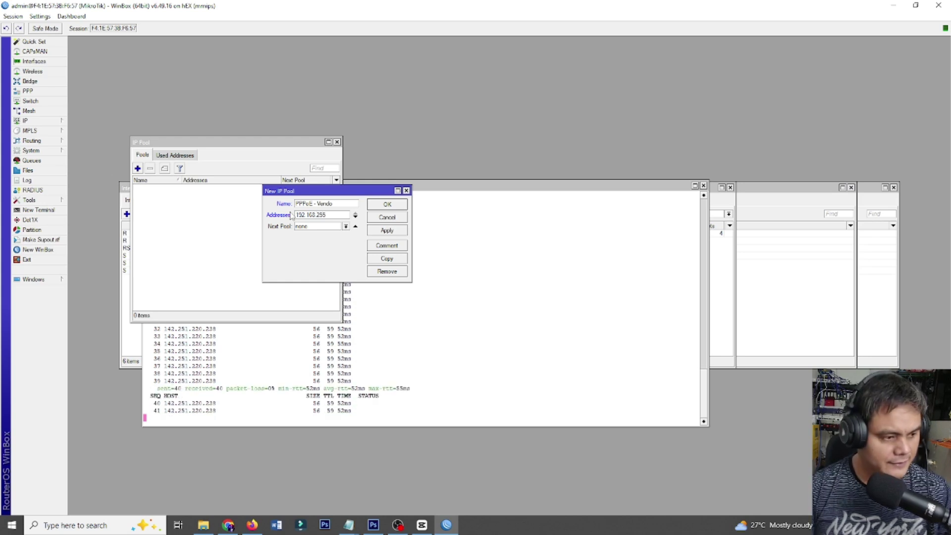
pyautogui.write('.10')
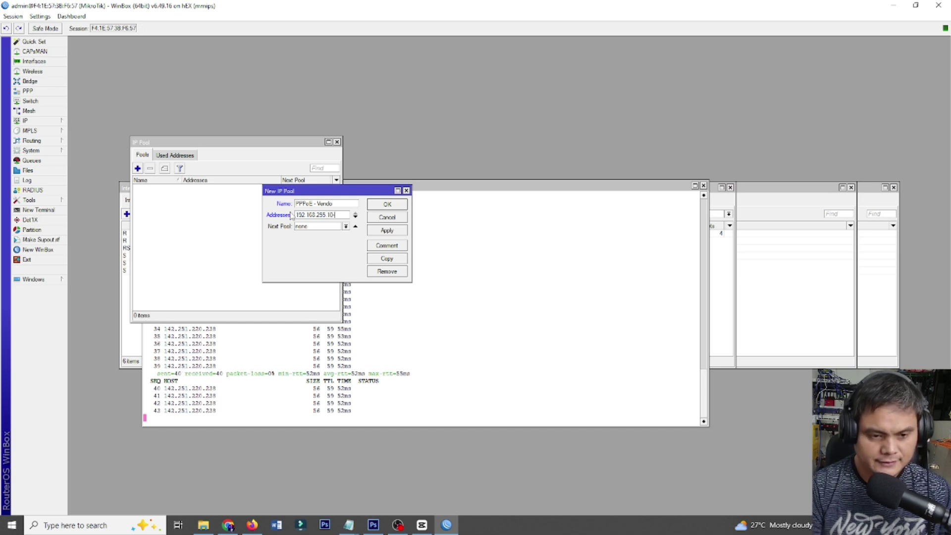
pyautogui.write('-192.1')
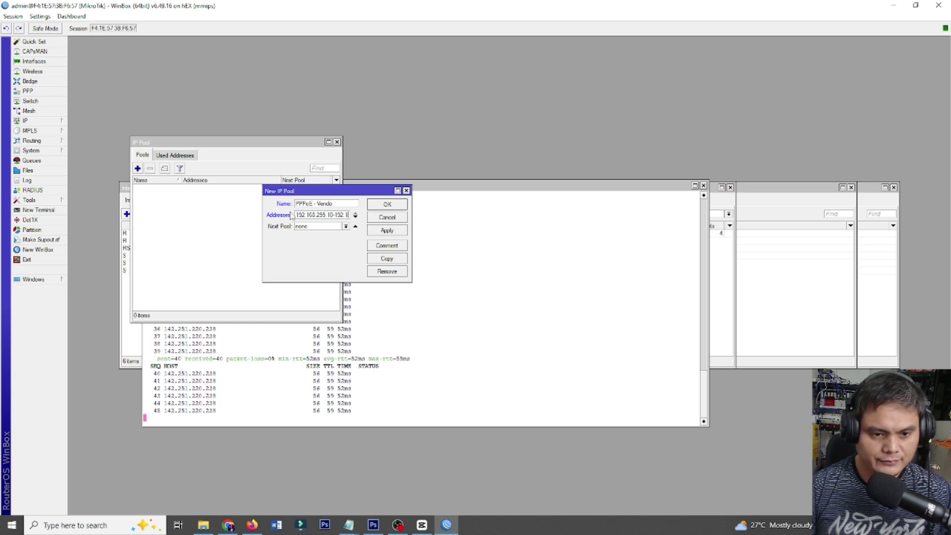
pyautogui.write('68.255')
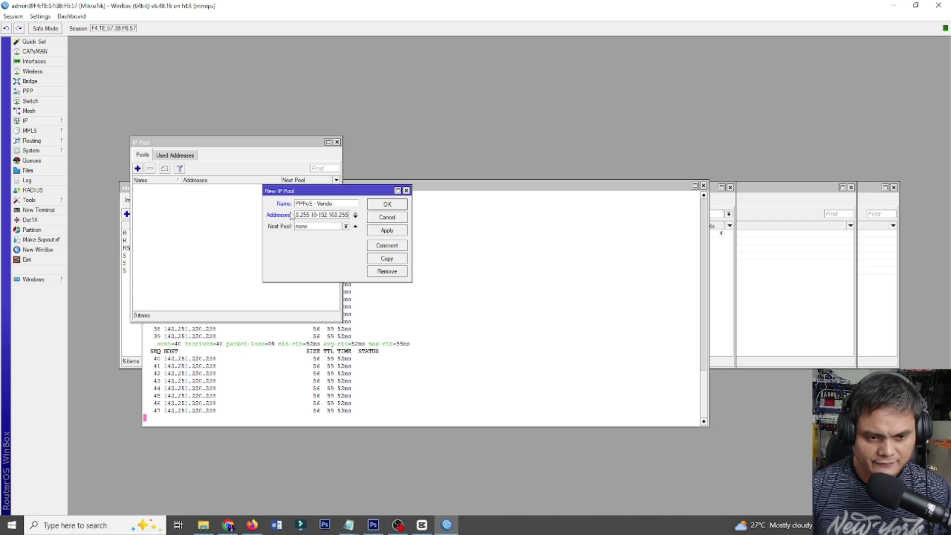
pyautogui.write('.254')
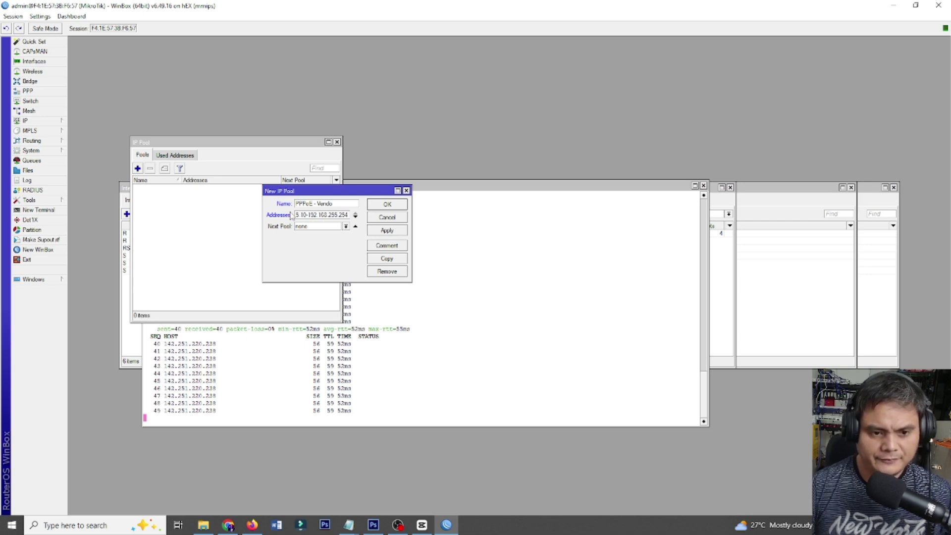
pyautogui.click(388, 233)
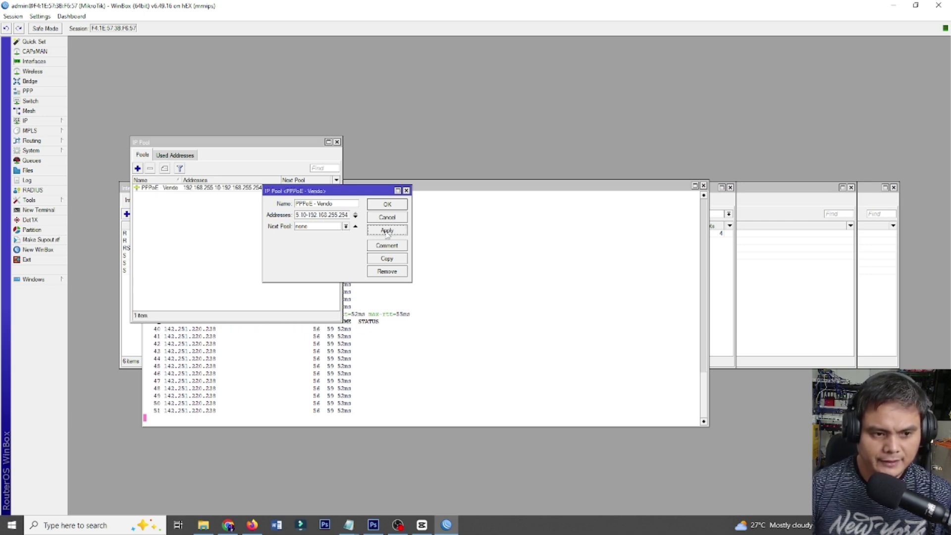
# Close the pool editor and start a simple queue Total Limit Speed targeting 192.168.255.0/24.
pyautogui.click(387, 205)
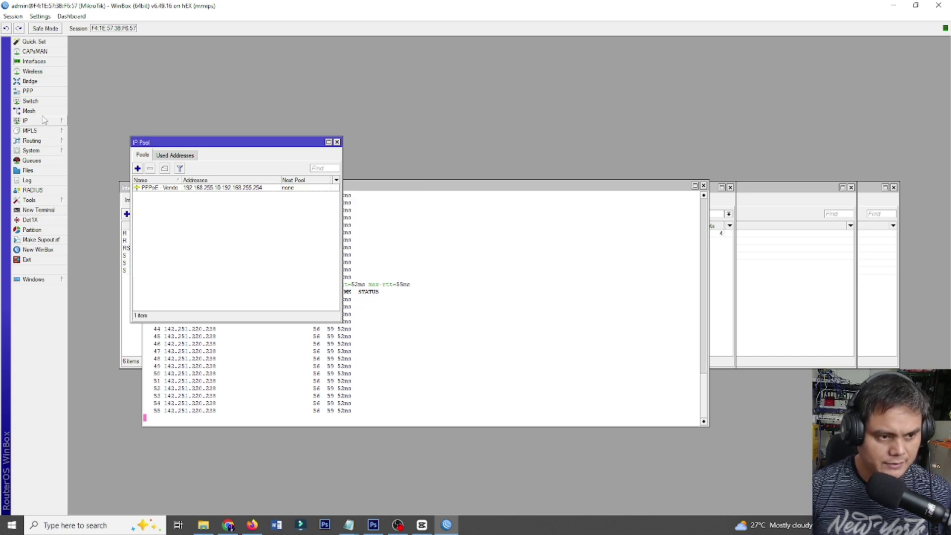
pyautogui.click(31, 160)
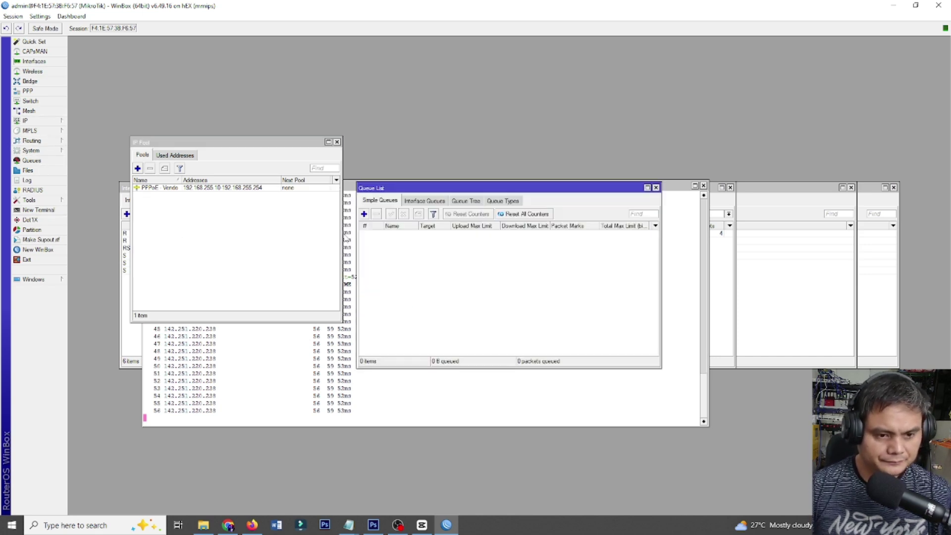
pyautogui.click(364, 214)
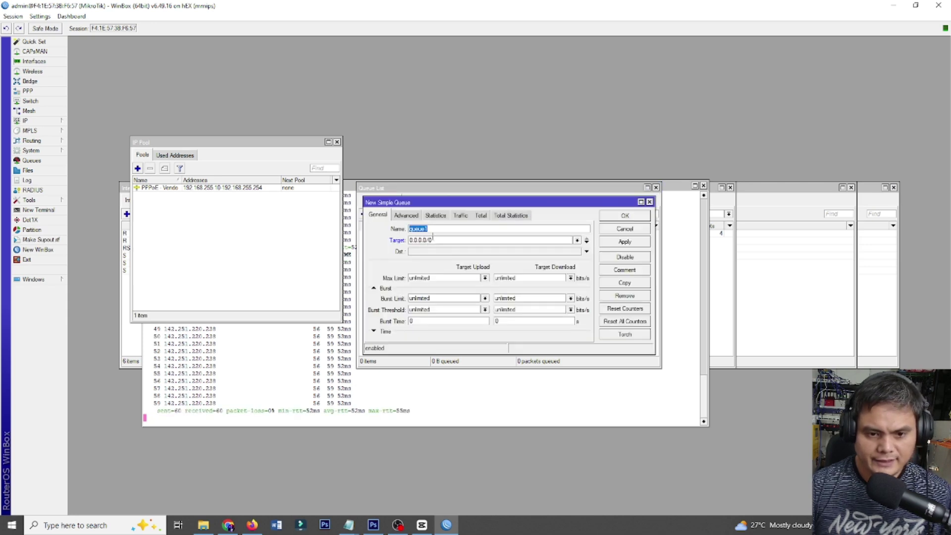
pyautogui.write('Tot')
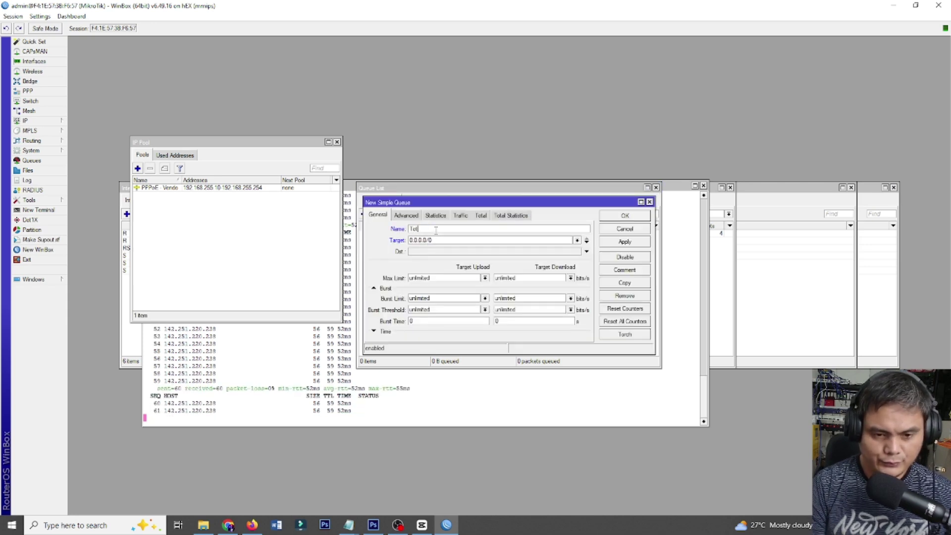
pyautogui.write('al B')
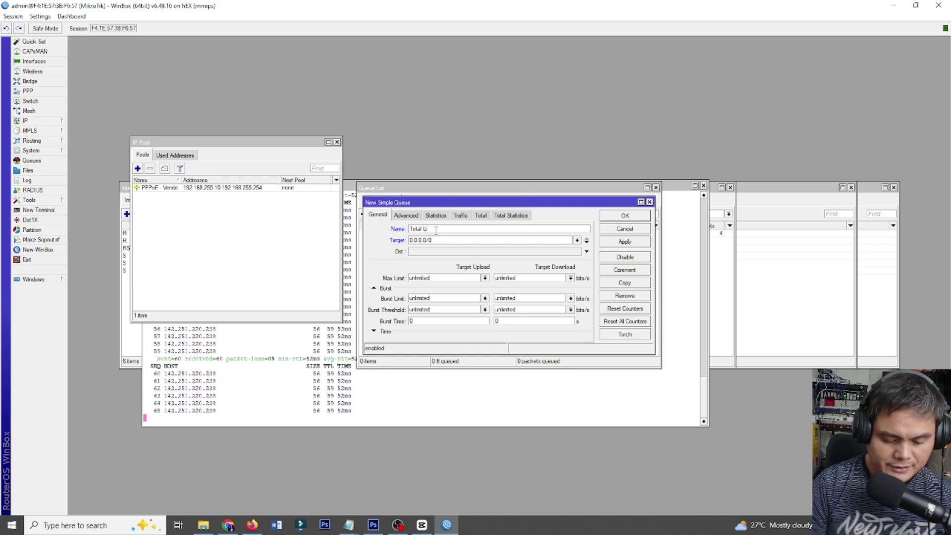
pyautogui.write('imit Spe')
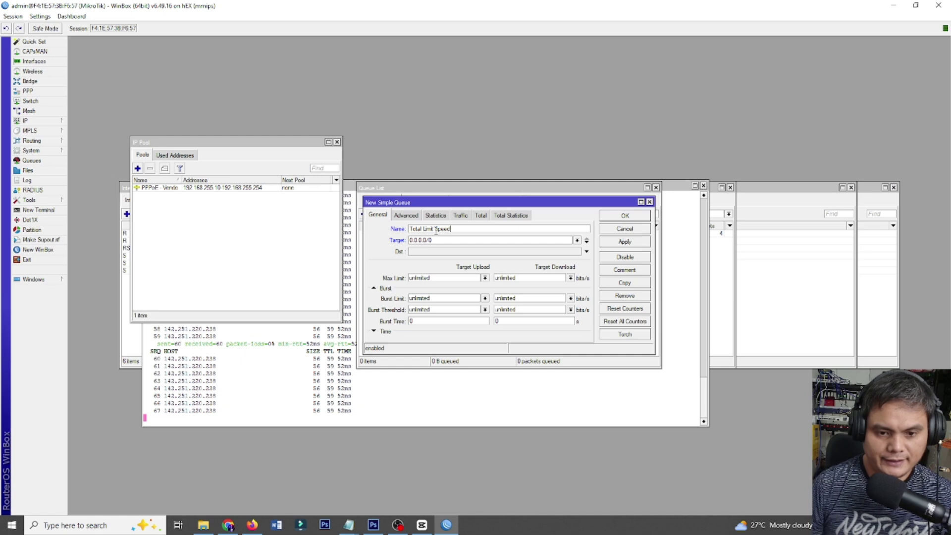
pyautogui.write('ed')
pyautogui.press('Tab')
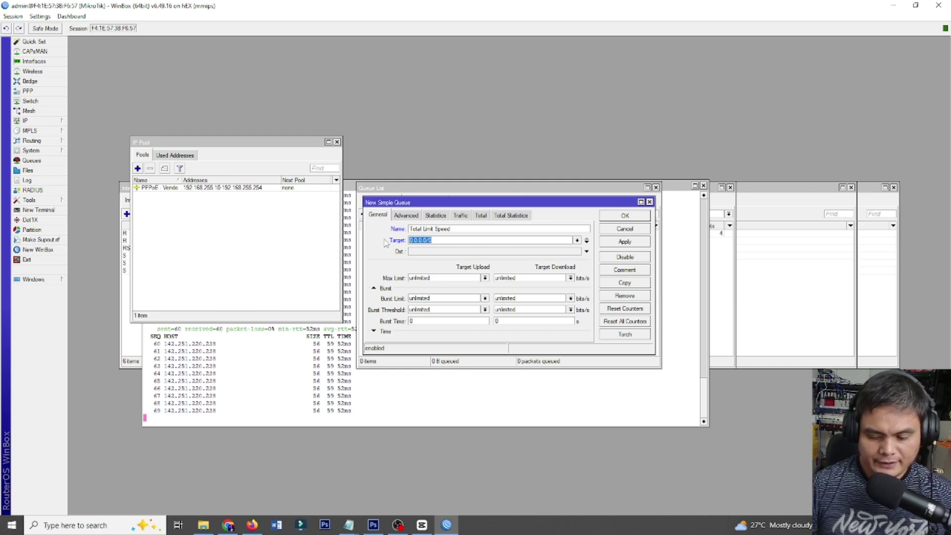
pyautogui.write('1')
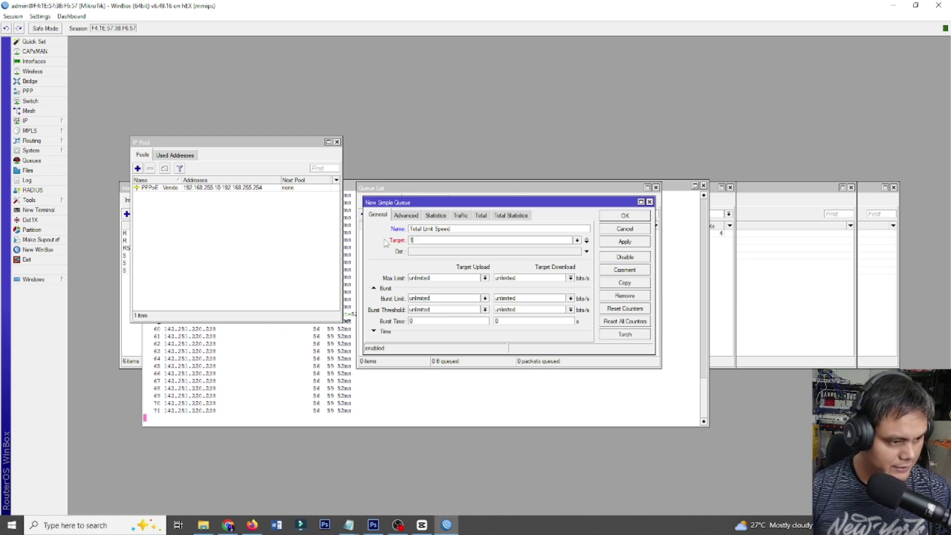
pyautogui.write('92.1')
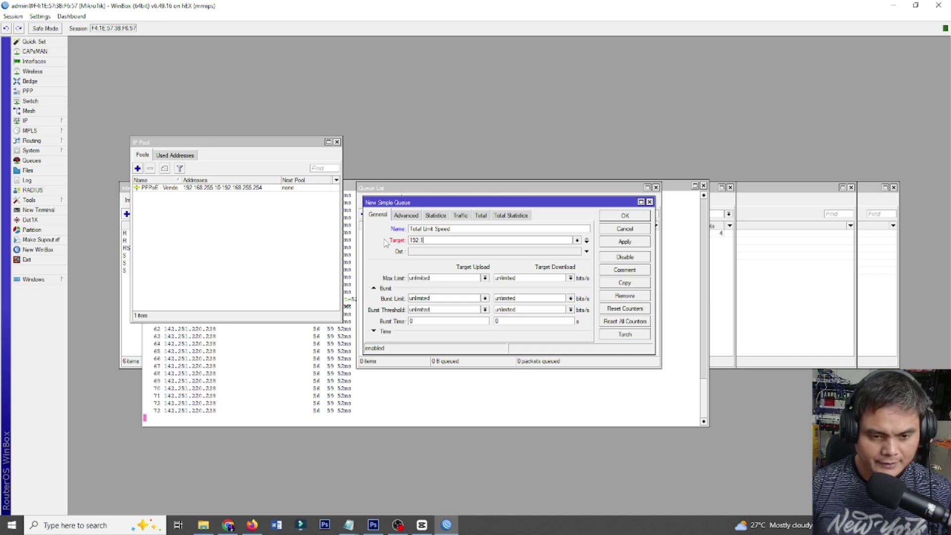
pyautogui.write('68')
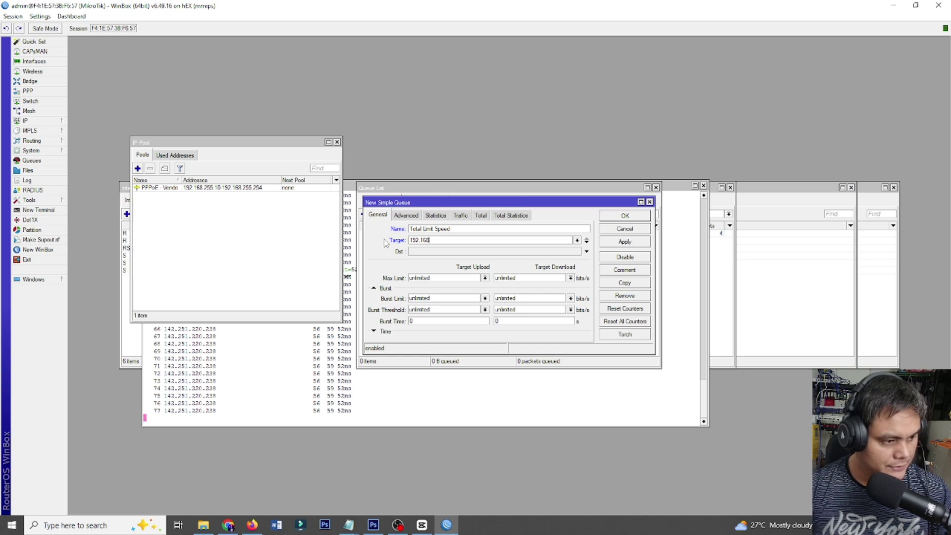
pyautogui.write('.255')
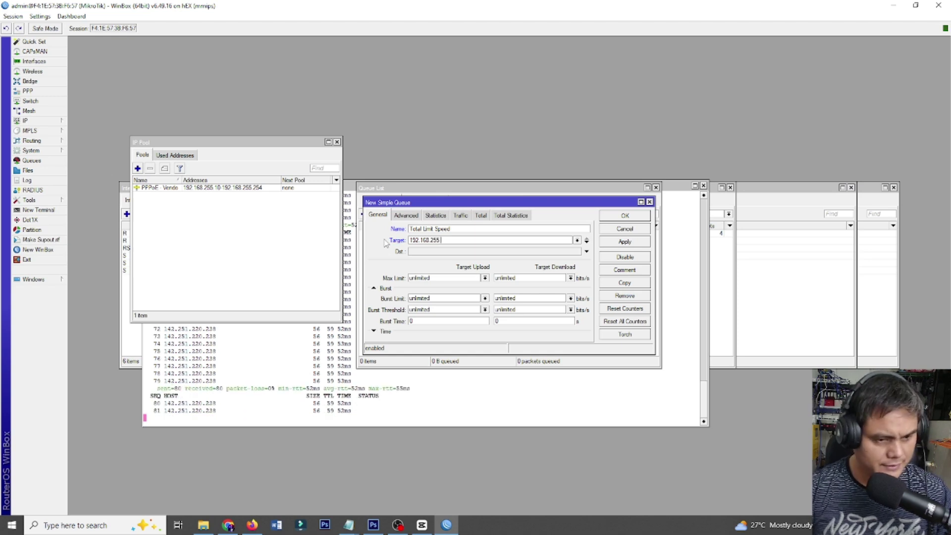
pyautogui.write('.0/2')
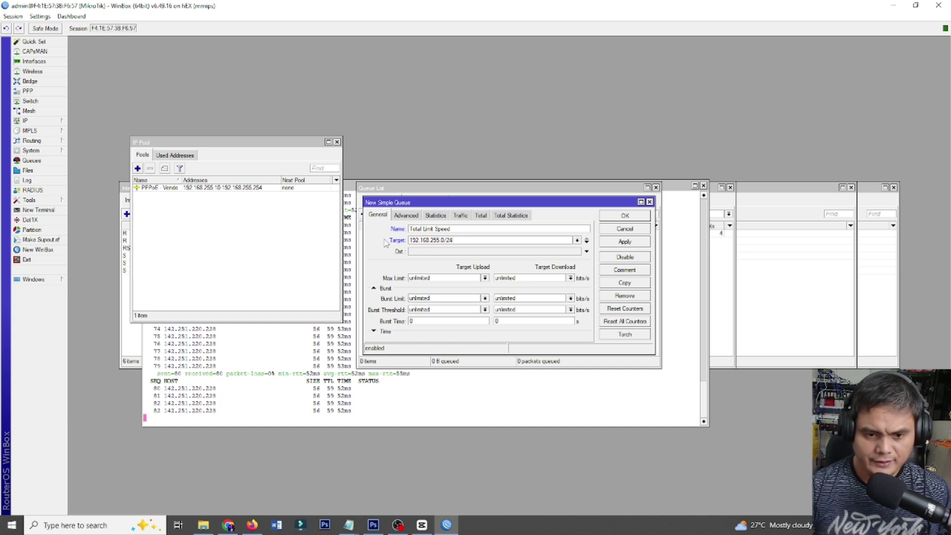
pyautogui.write('4')
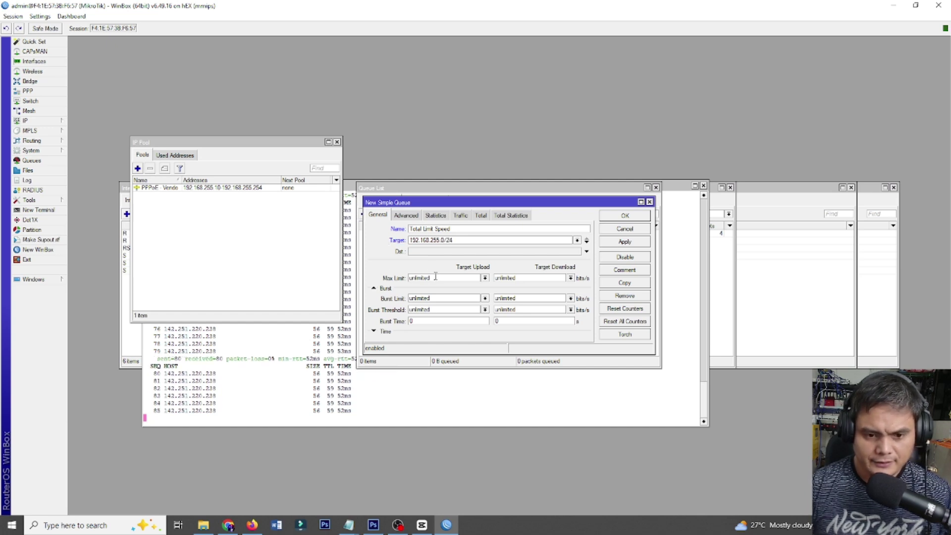
# Leave the queue's upload and download max limits unlimited and save it.
pyautogui.click(485, 277)
pyautogui.click(456, 275)
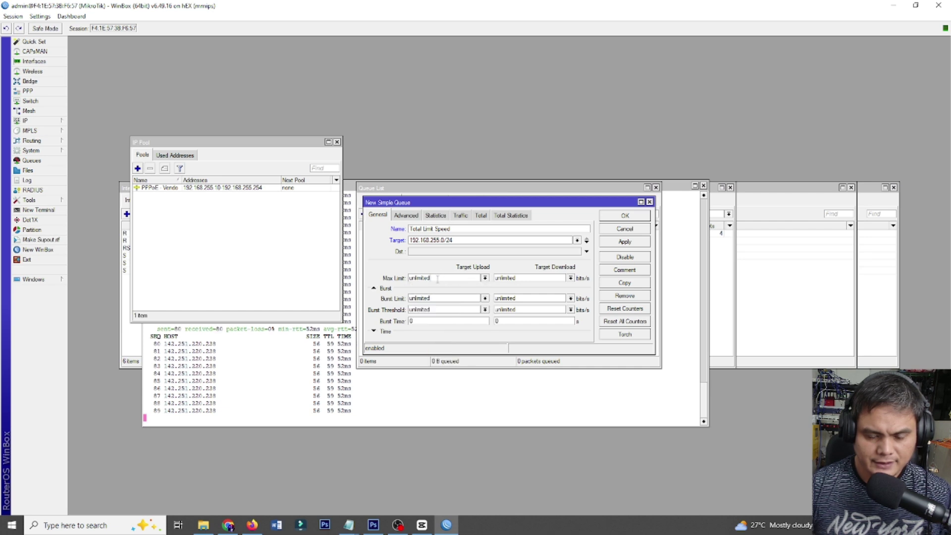
pyautogui.doubleClick(441, 278)
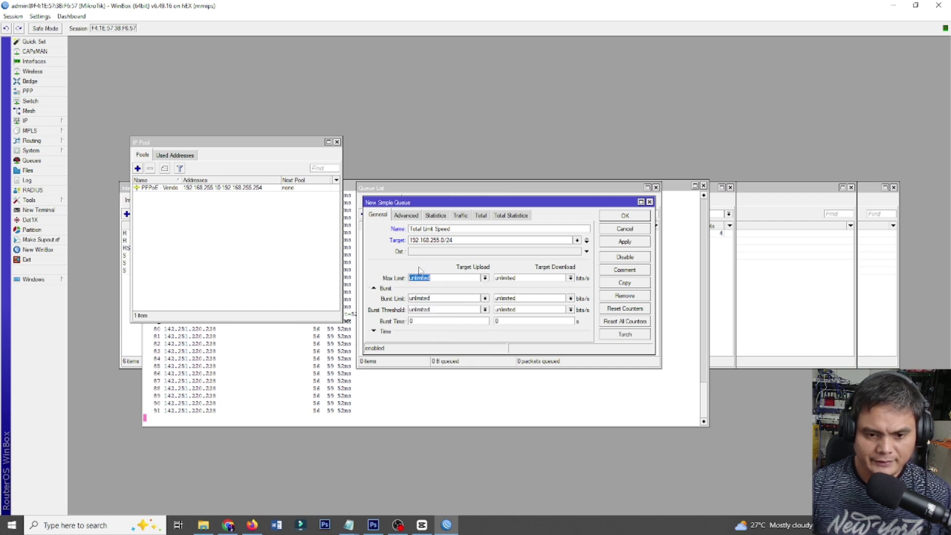
pyautogui.click(437, 289)
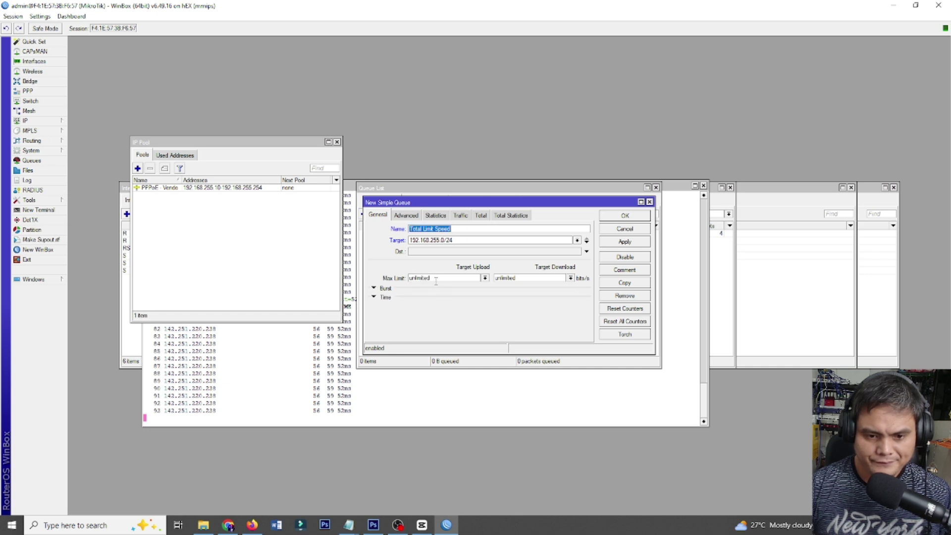
pyautogui.click(442, 278)
pyautogui.doubleClick(442, 277)
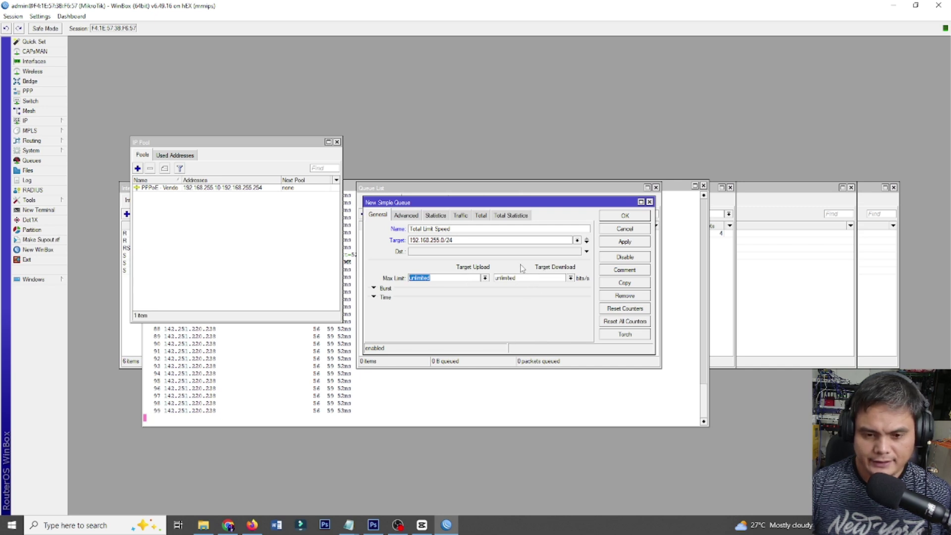
pyautogui.click(626, 243)
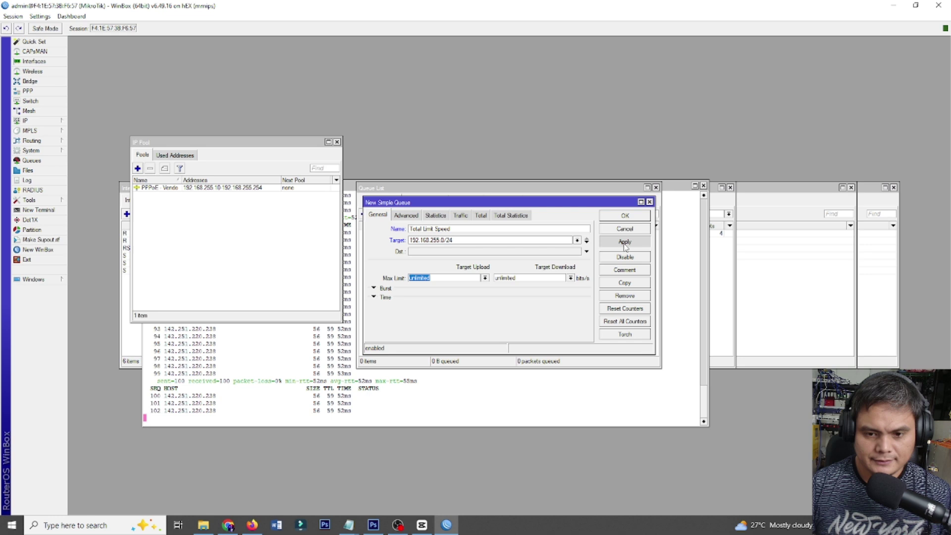
pyautogui.click(625, 217)
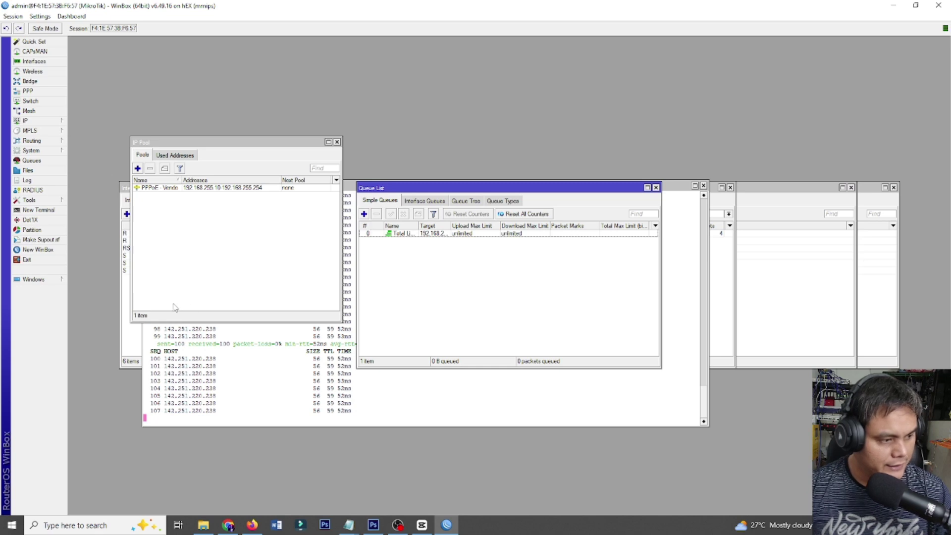
# Add a PPPoE service named PPPoE Server on interface bridge1-PPPoE.
pyautogui.click(28, 90)
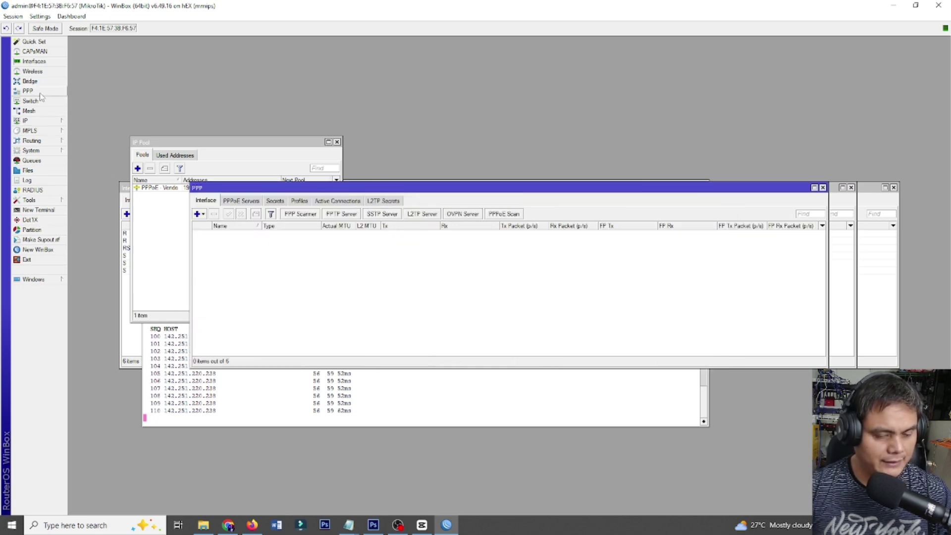
pyautogui.click(247, 200)
pyautogui.click(197, 214)
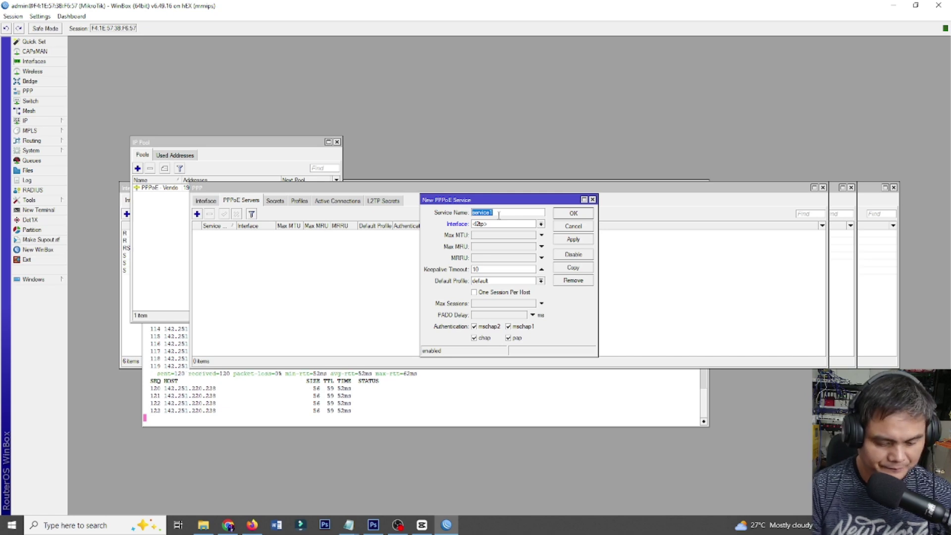
pyautogui.write('PPPoE S')
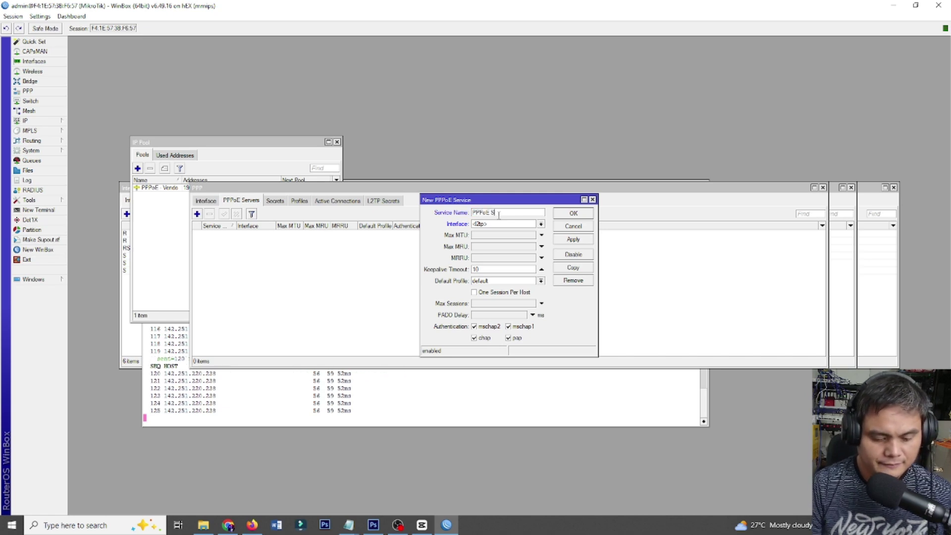
pyautogui.write('erver')
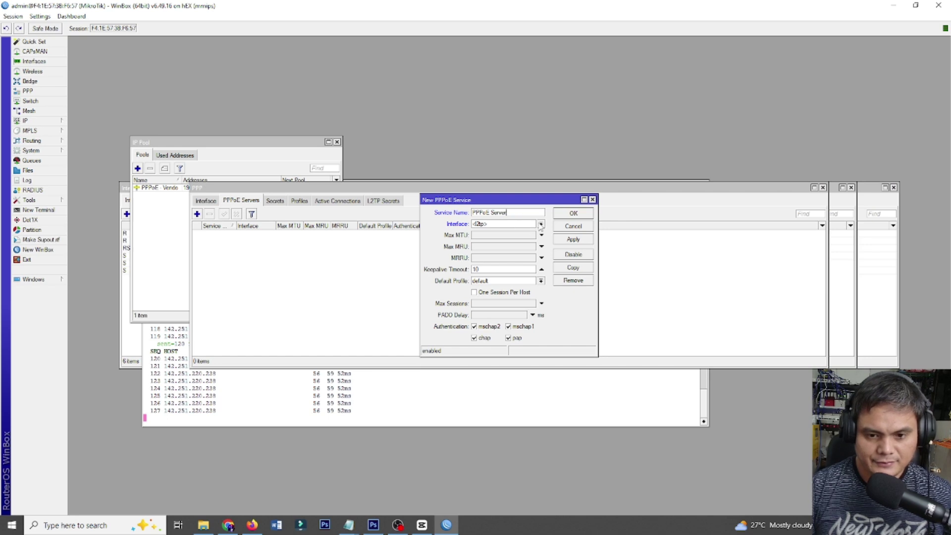
pyautogui.click(541, 225)
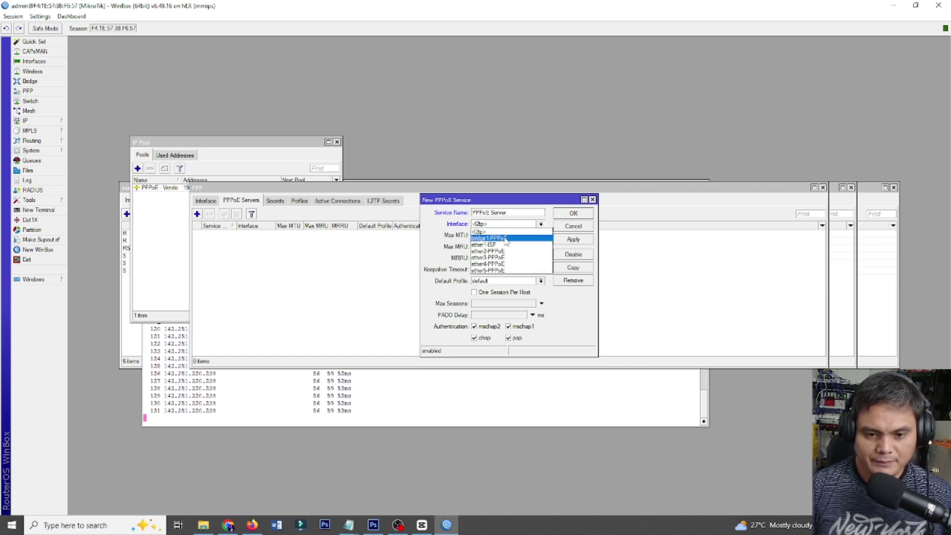
pyautogui.click(506, 239)
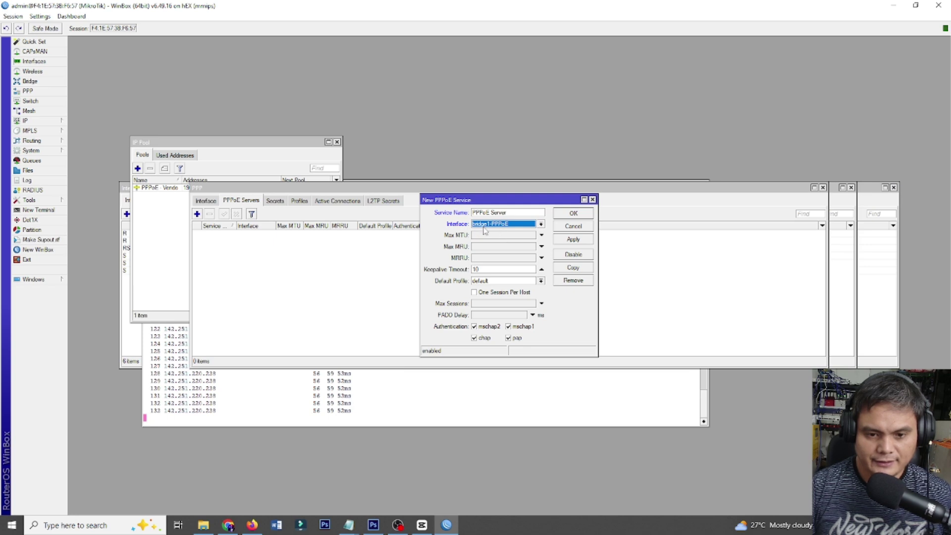
pyautogui.click(501, 227)
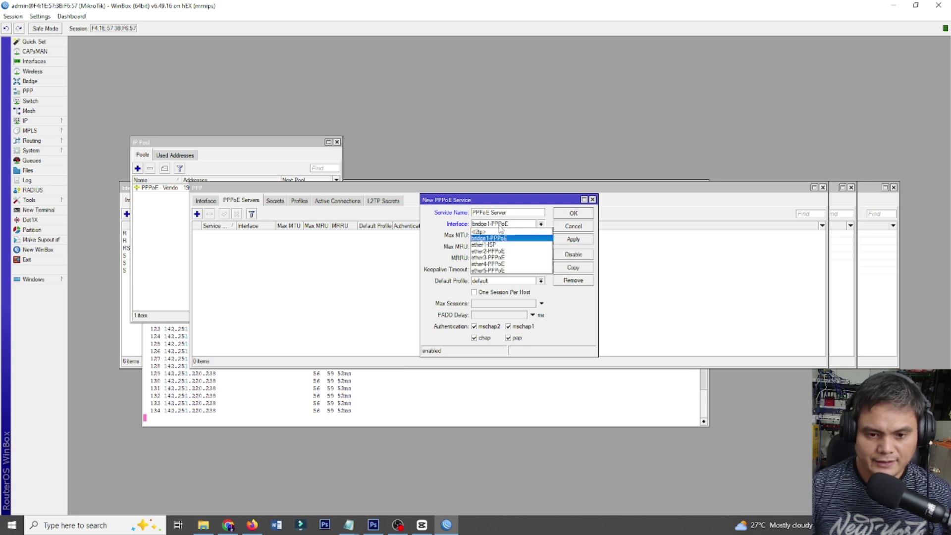
pyautogui.click(500, 238)
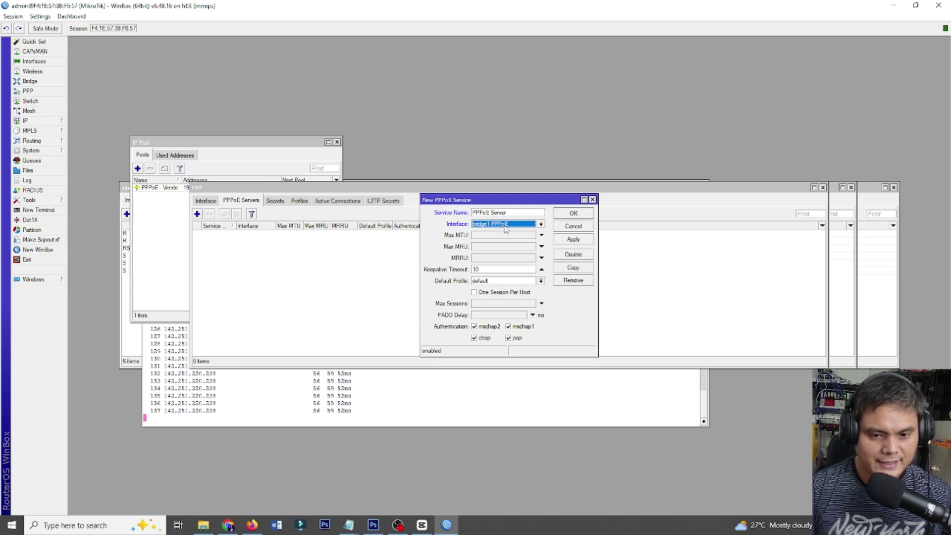
# Enable One Session Per Host, save the service, and maximise the PPP window.
pyautogui.click(486, 293)
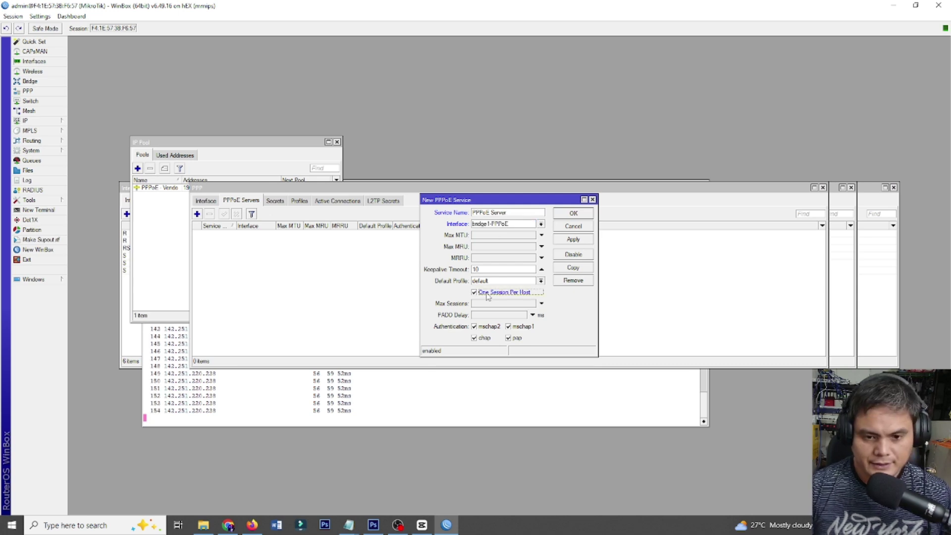
pyautogui.click(576, 244)
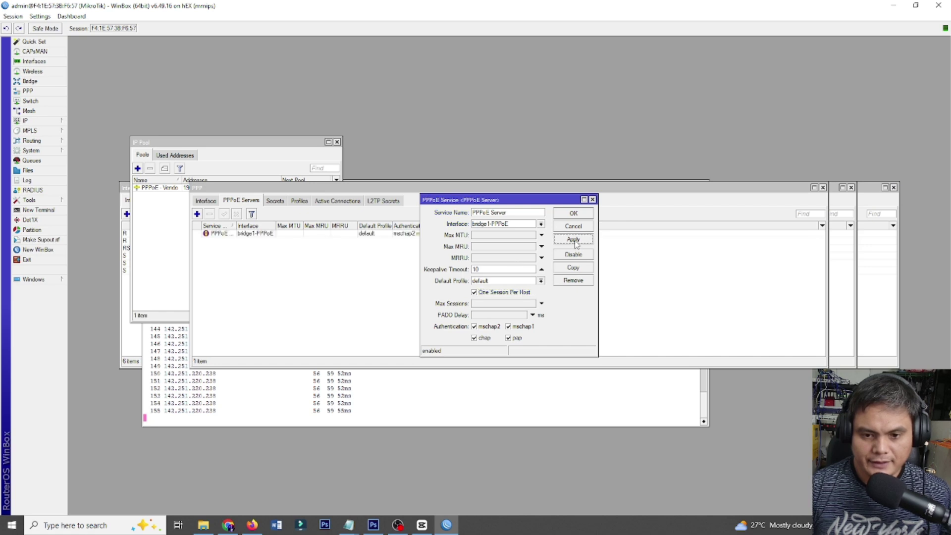
pyautogui.click(572, 214)
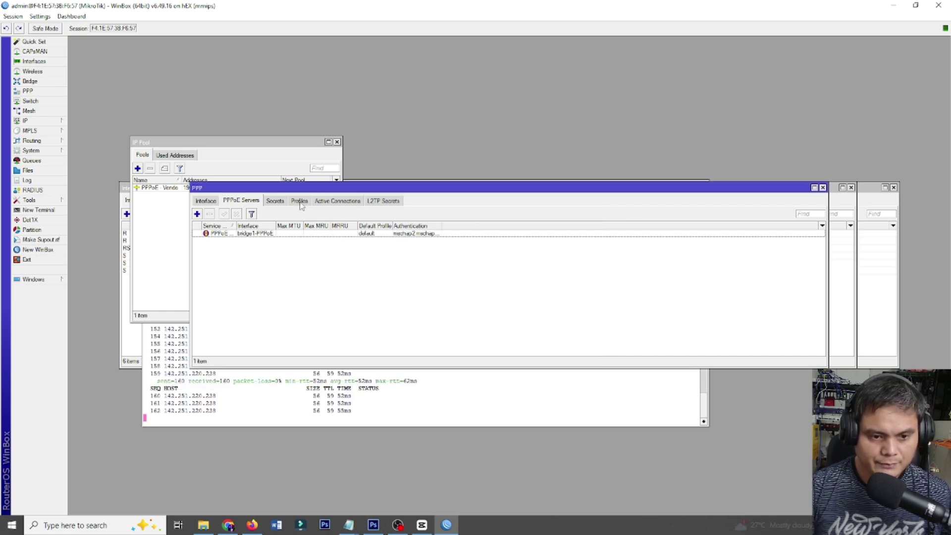
pyautogui.click(814, 187)
# Start 20M-Profile with local address 192.168.255.1 and remote pool PPPoE - Vendo.
pyautogui.click(176, 54)
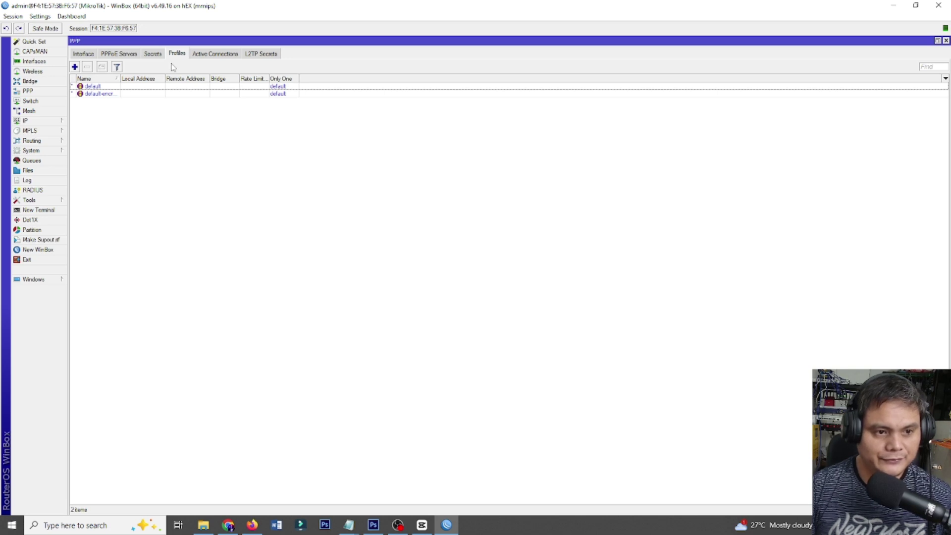
pyautogui.click(78, 69)
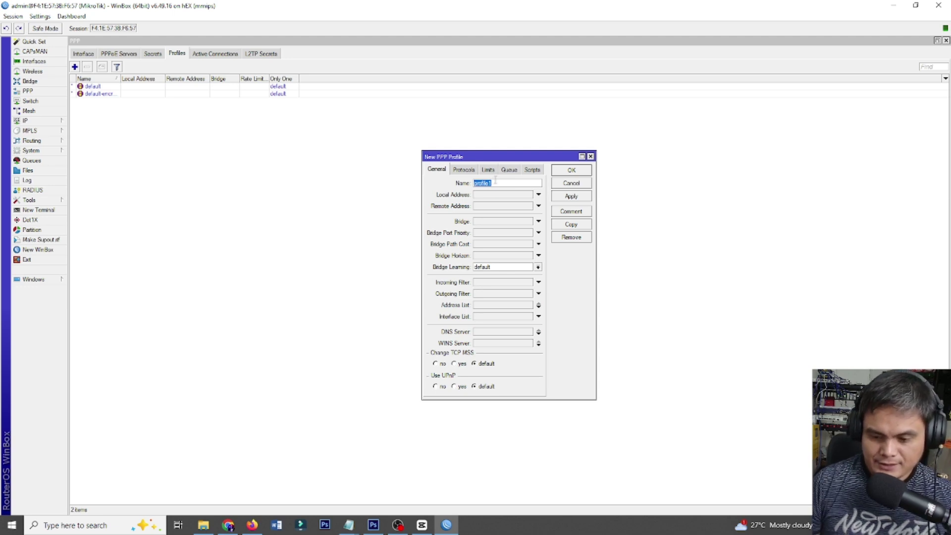
pyautogui.write('20M')
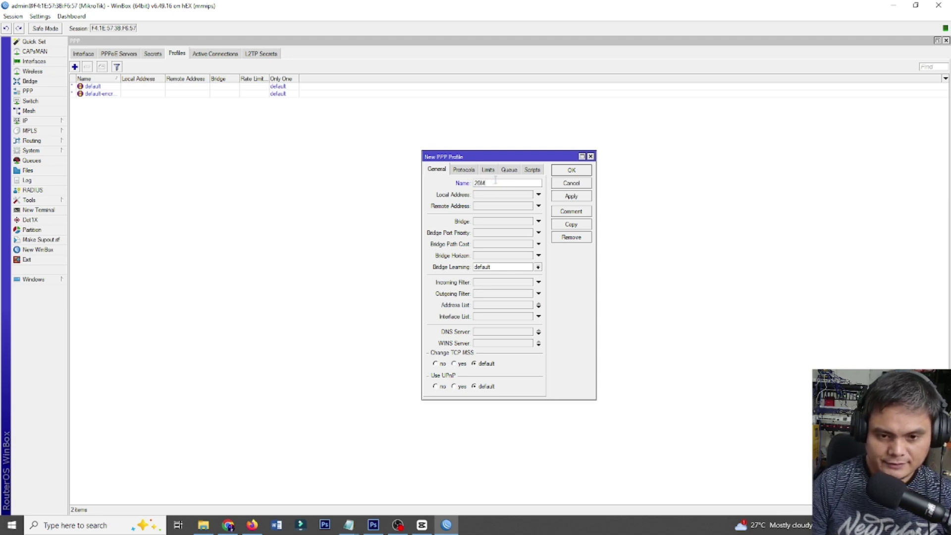
pyautogui.write(' Profile')
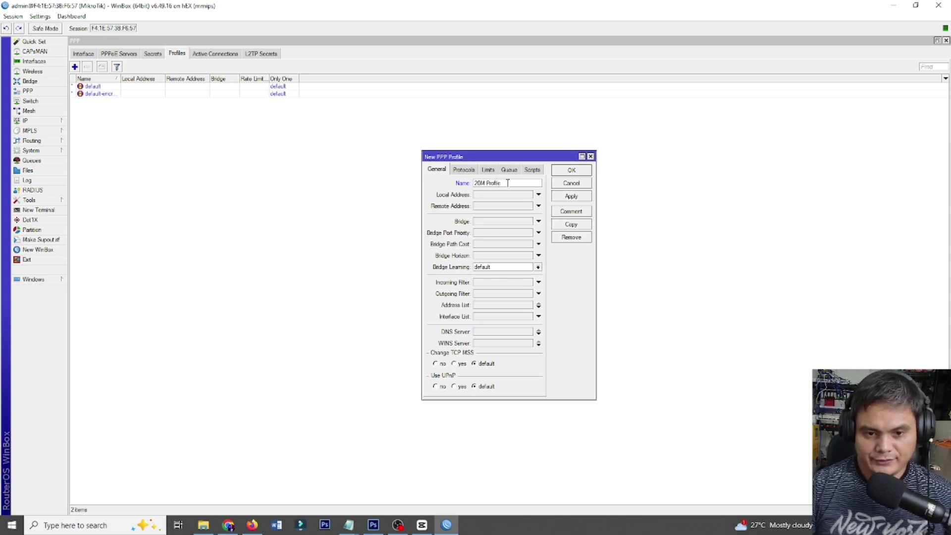
pyautogui.click(488, 195)
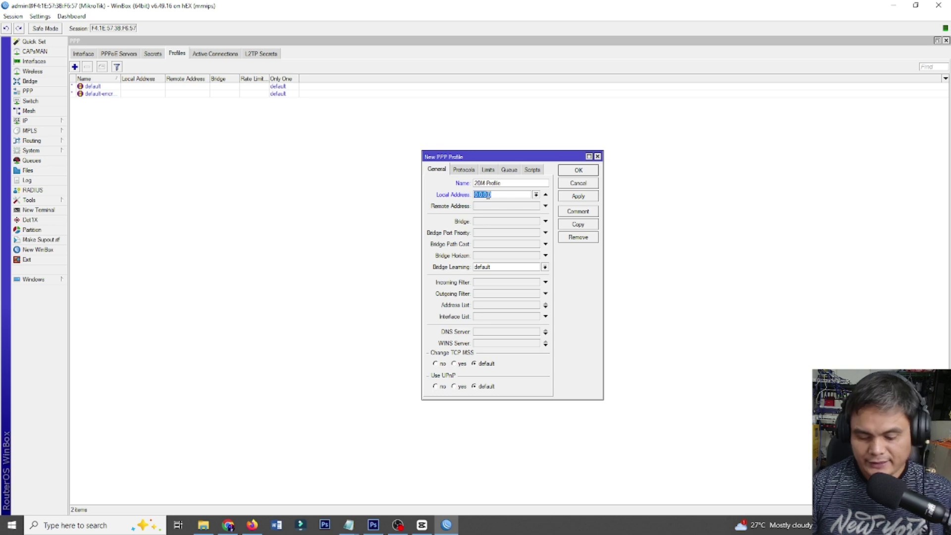
pyautogui.write('192.168')
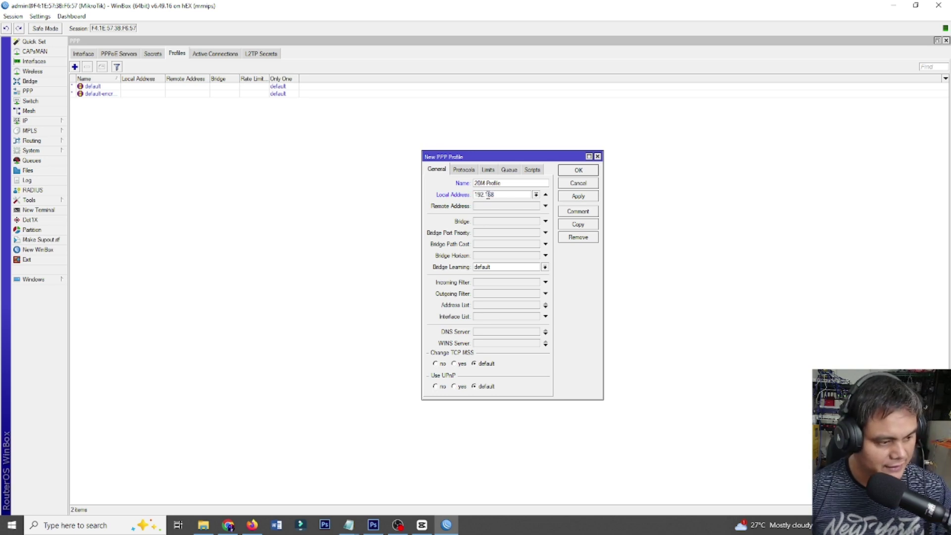
pyautogui.write('.255.1')
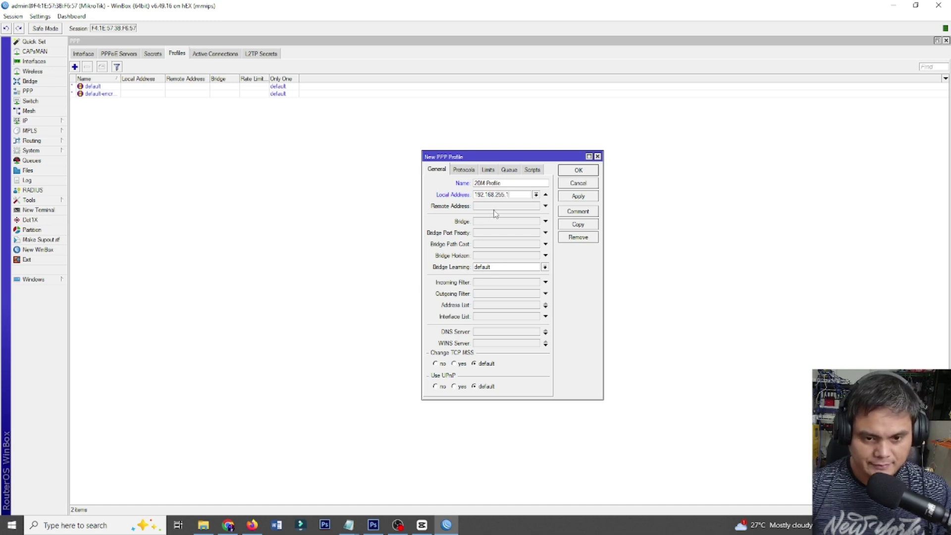
pyautogui.click(497, 206)
pyautogui.click(536, 206)
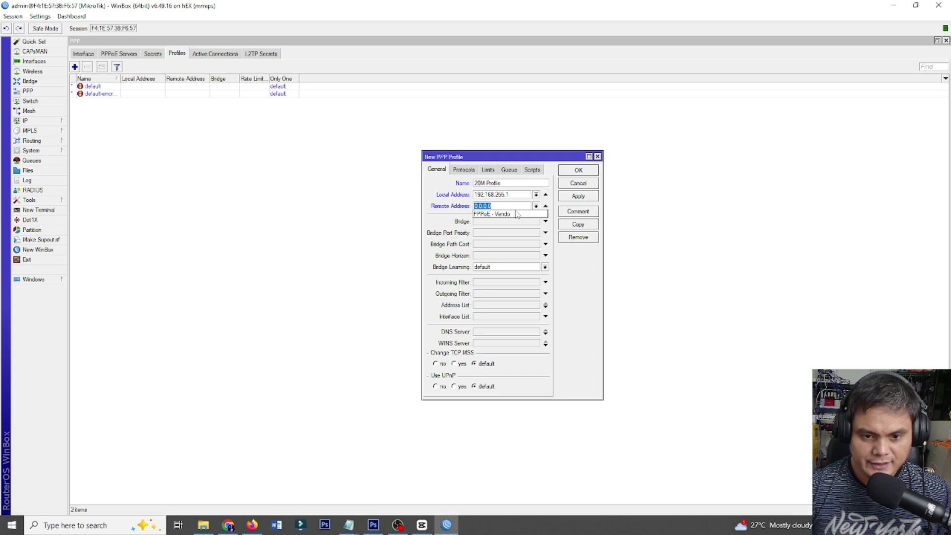
pyautogui.click(514, 215)
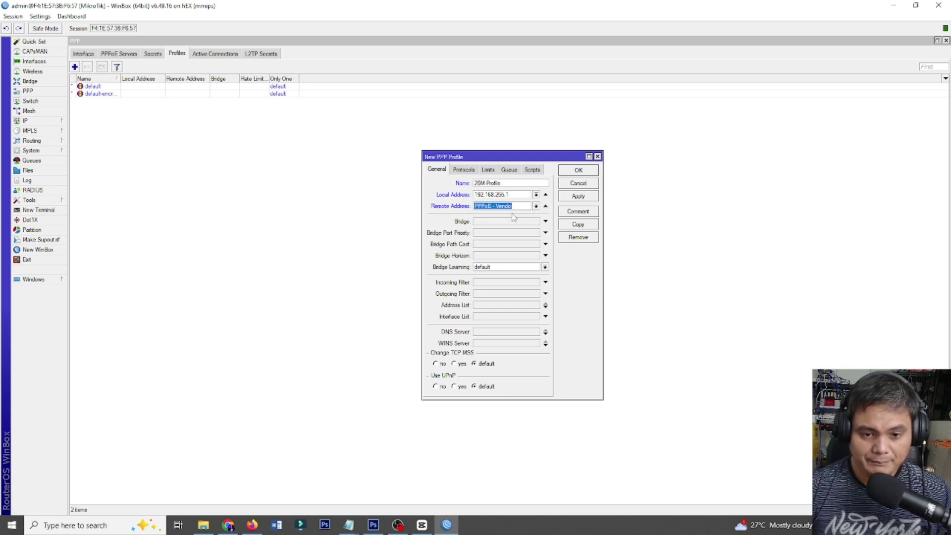
pyautogui.click(517, 206)
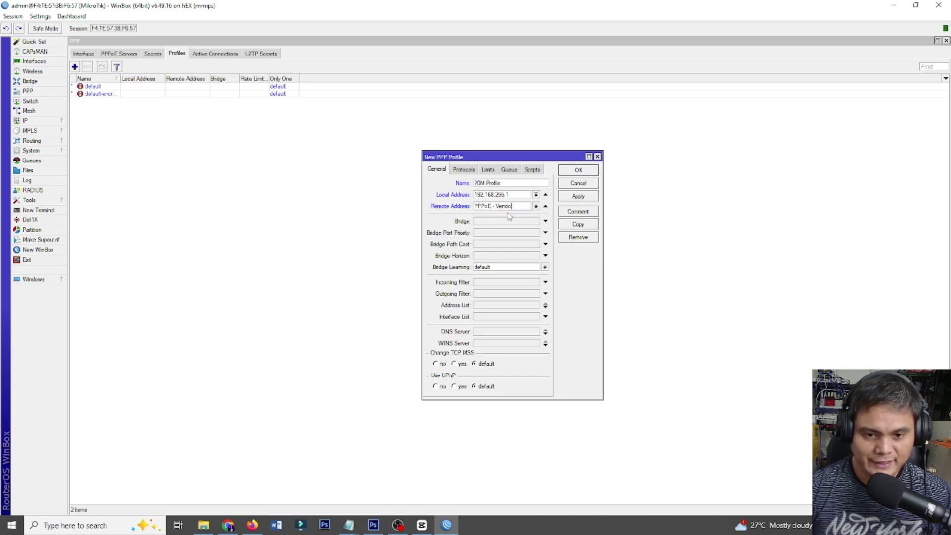
# Enter the profile's DNS servers and a 20M/20M rate limit, then apply it.
pyautogui.click(497, 332)
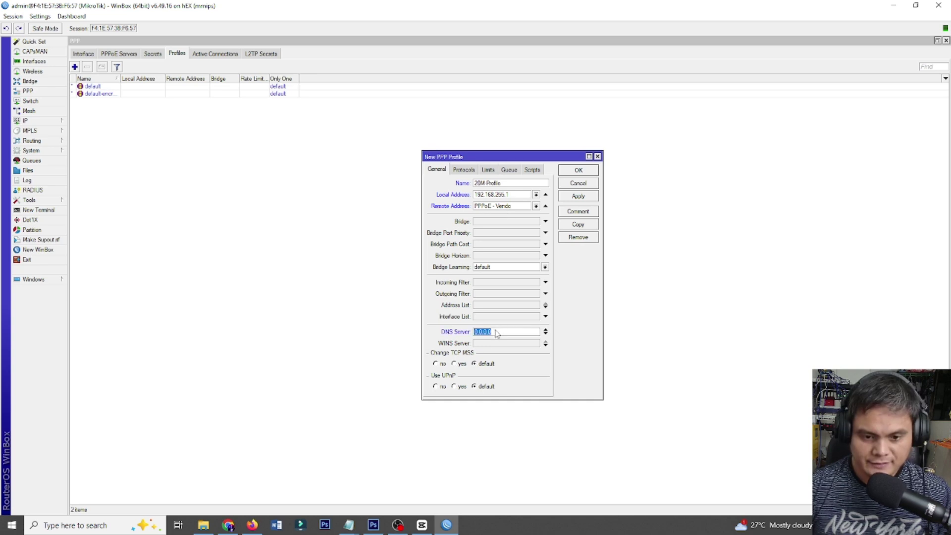
pyautogui.write('8.8.8.8')
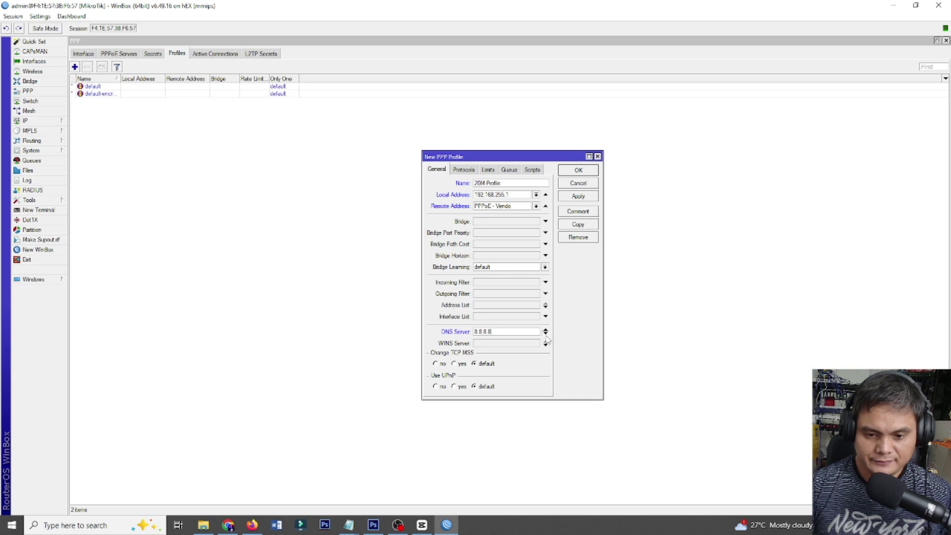
pyautogui.click(545, 333)
pyautogui.write('8.8.4.4')
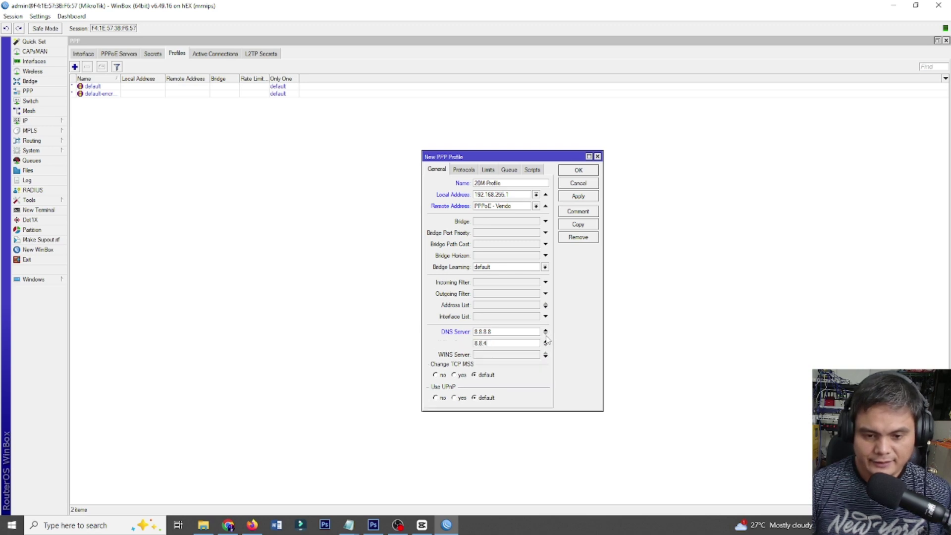
pyautogui.click(464, 169)
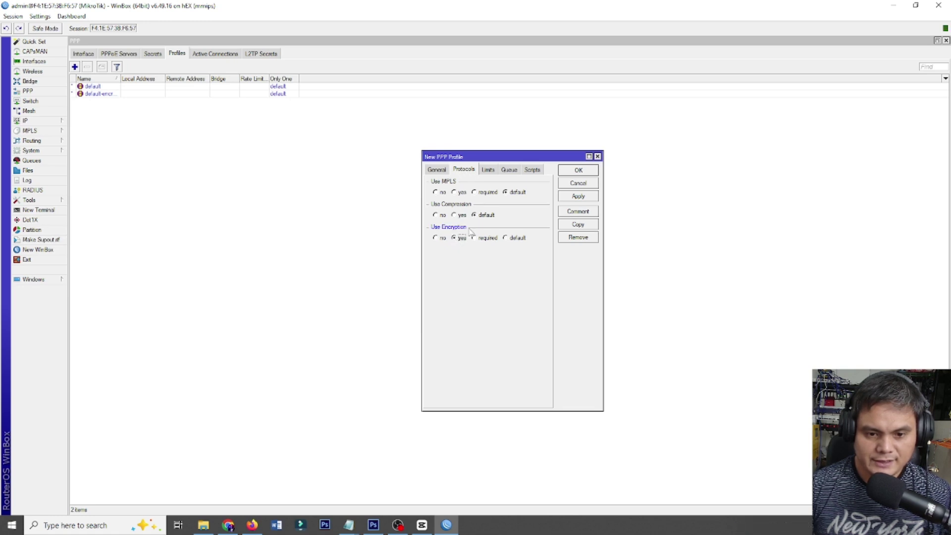
pyautogui.click(493, 171)
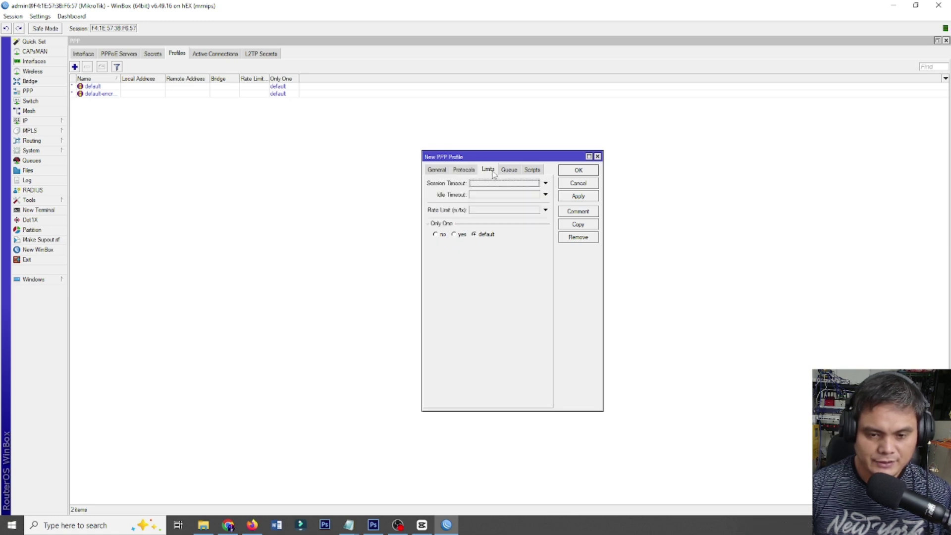
pyautogui.click(481, 210)
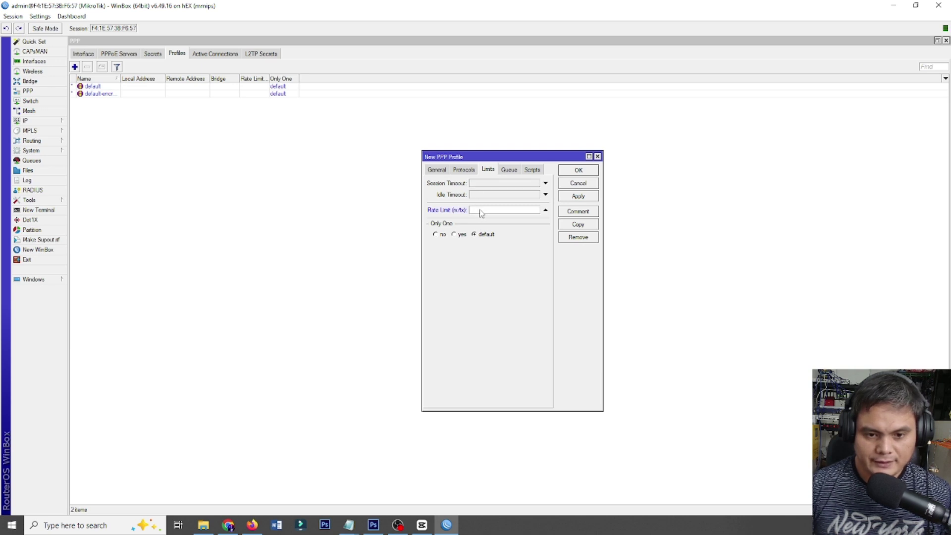
pyautogui.write('20')
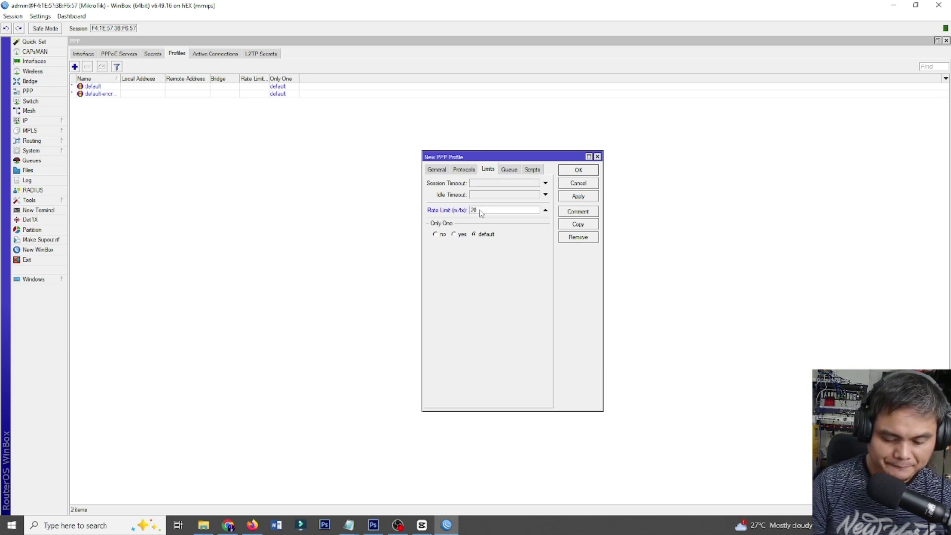
pyautogui.write('M/20')
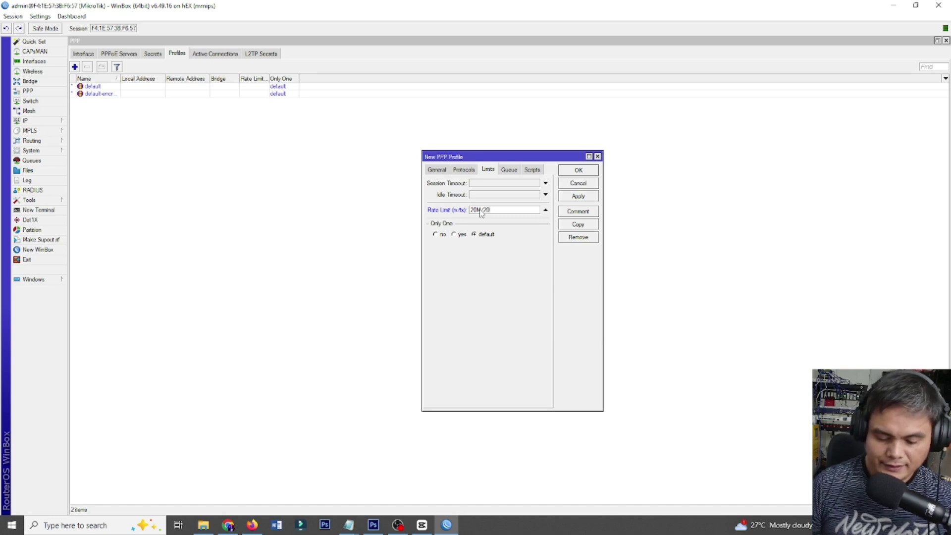
pyautogui.write('M')
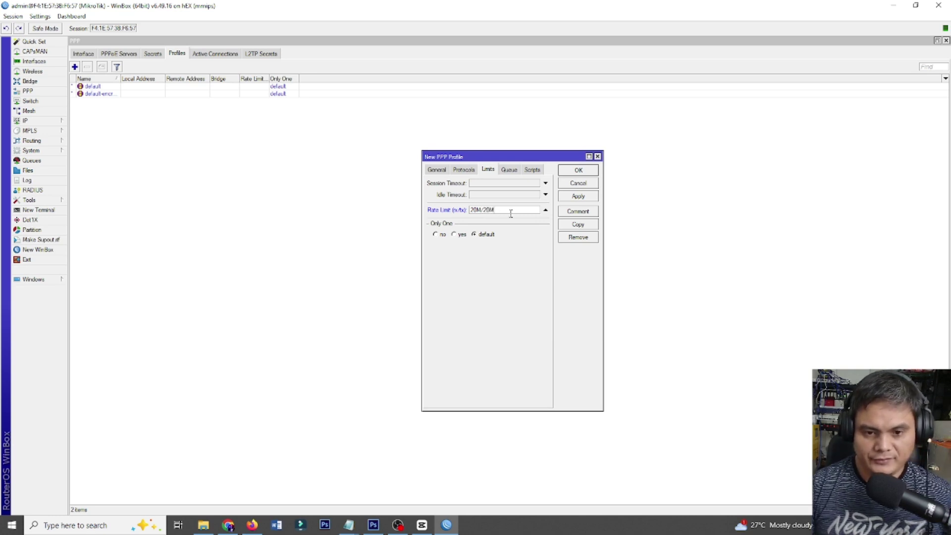
pyautogui.click(511, 171)
pyautogui.click(488, 170)
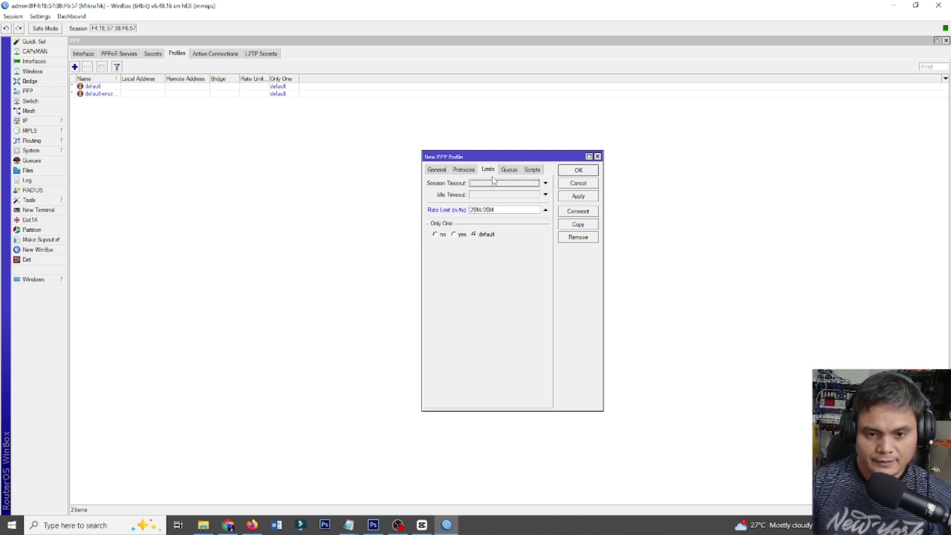
pyautogui.click(579, 198)
# Close the new profile, then reopen 20M-Profile to check its name.
pyautogui.click(578, 175)
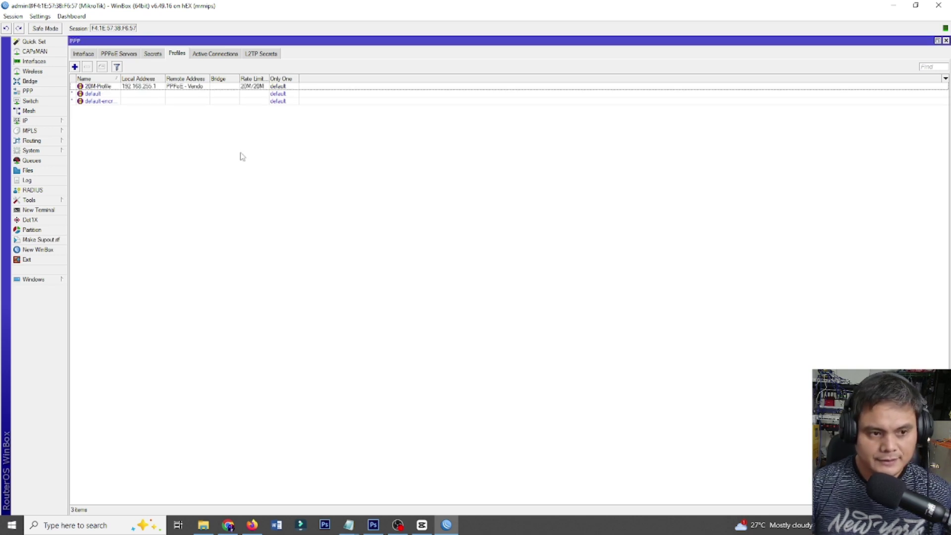
pyautogui.doubleClick(152, 88)
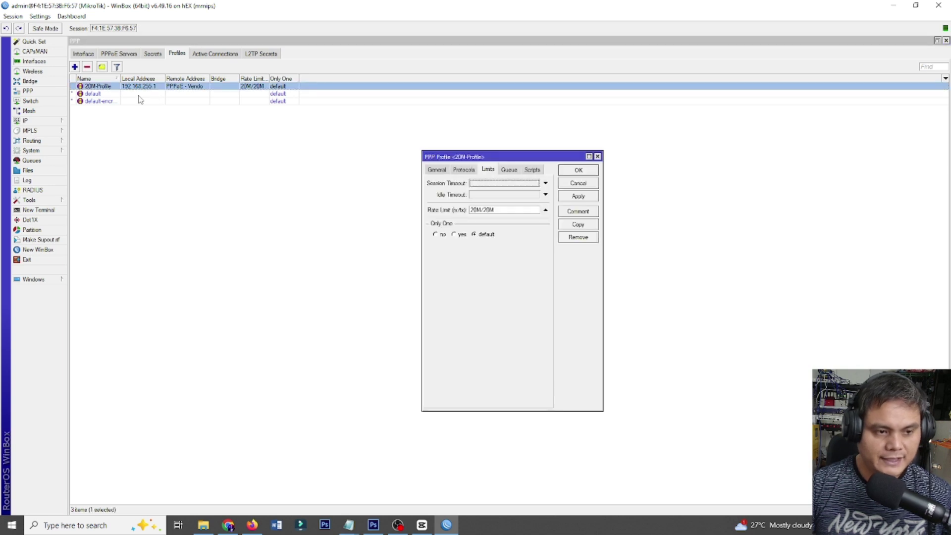
pyautogui.click(439, 171)
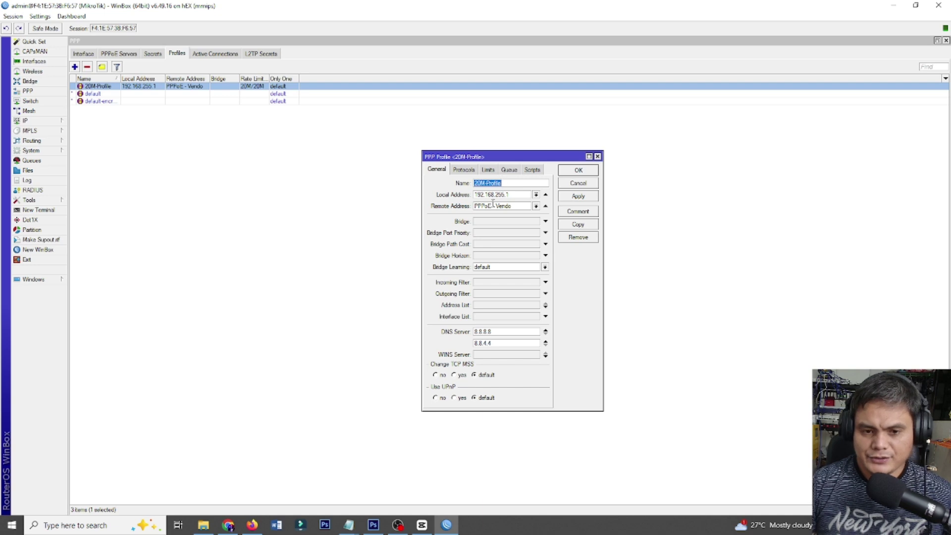
pyautogui.click(517, 183)
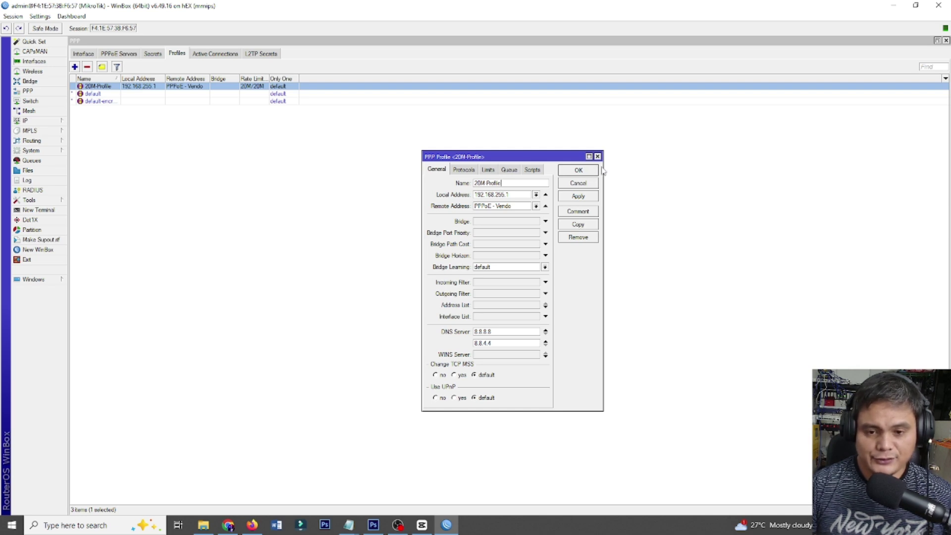
pyautogui.click(598, 157)
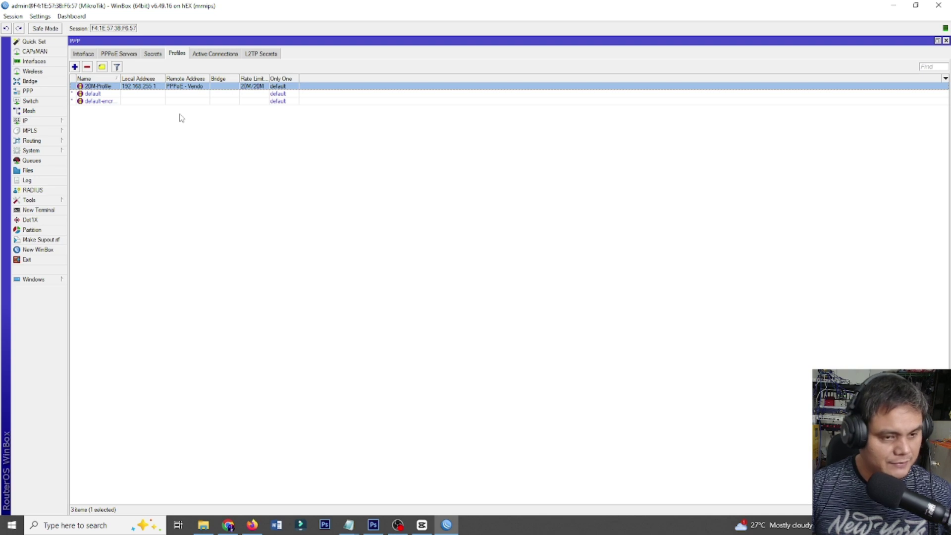
# Set 20M-Profile's parent queue to Total Limit Speed, then show the Secrets list.
pyautogui.doubleClick(136, 88)
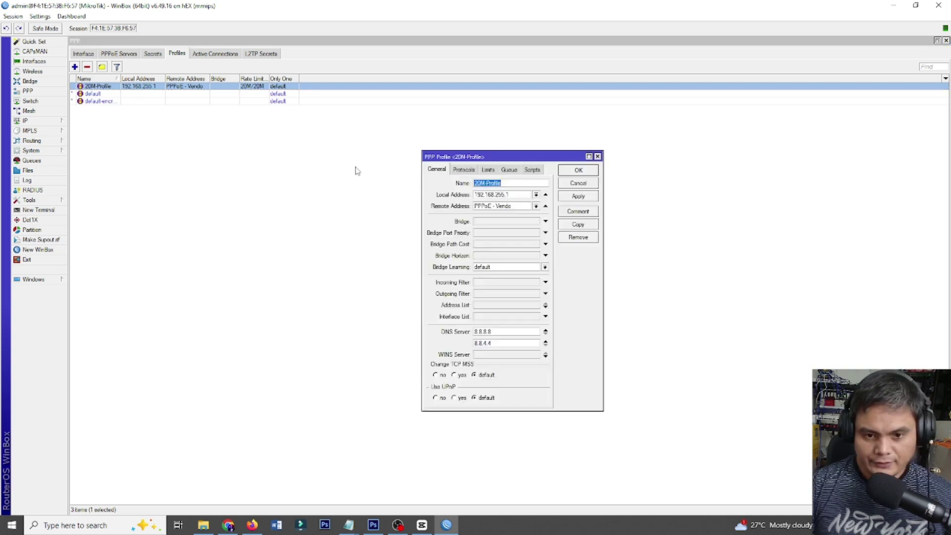
pyautogui.click(508, 170)
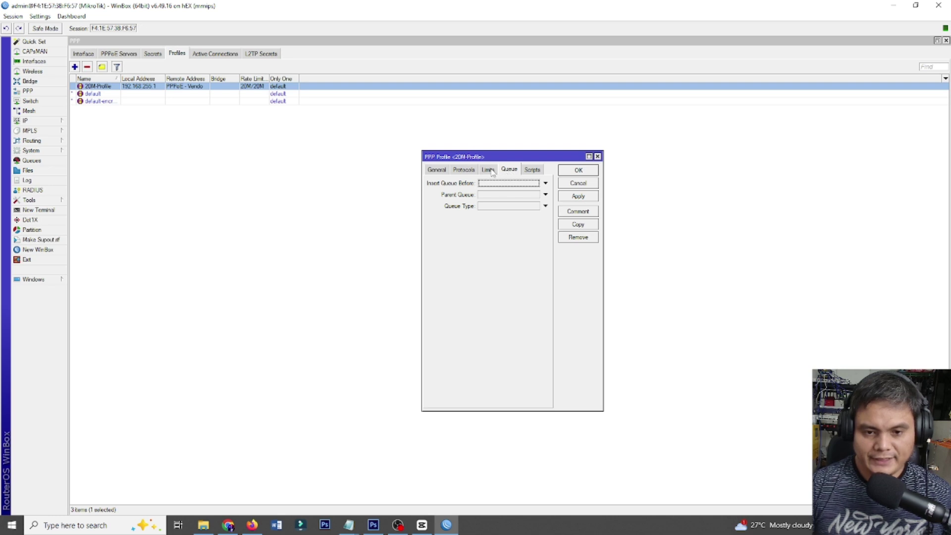
pyautogui.click(515, 195)
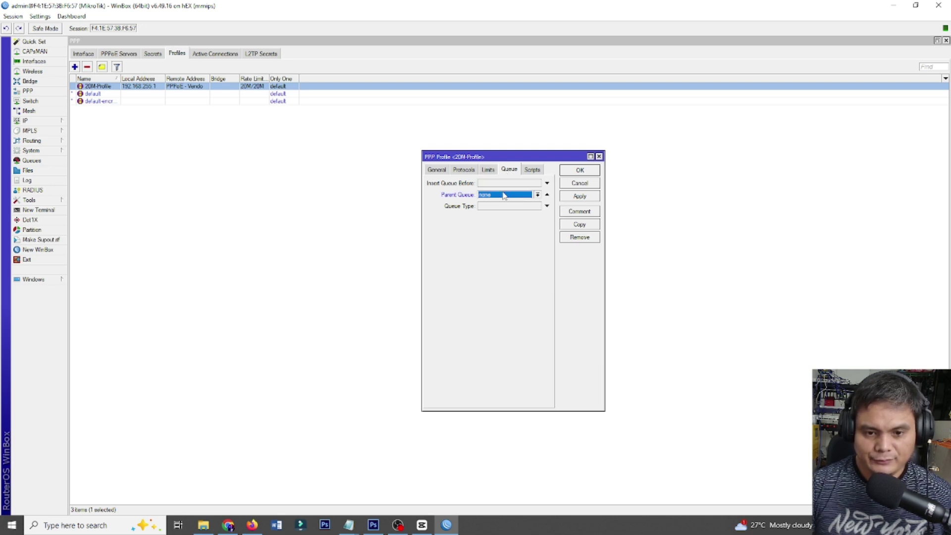
pyautogui.click(504, 195)
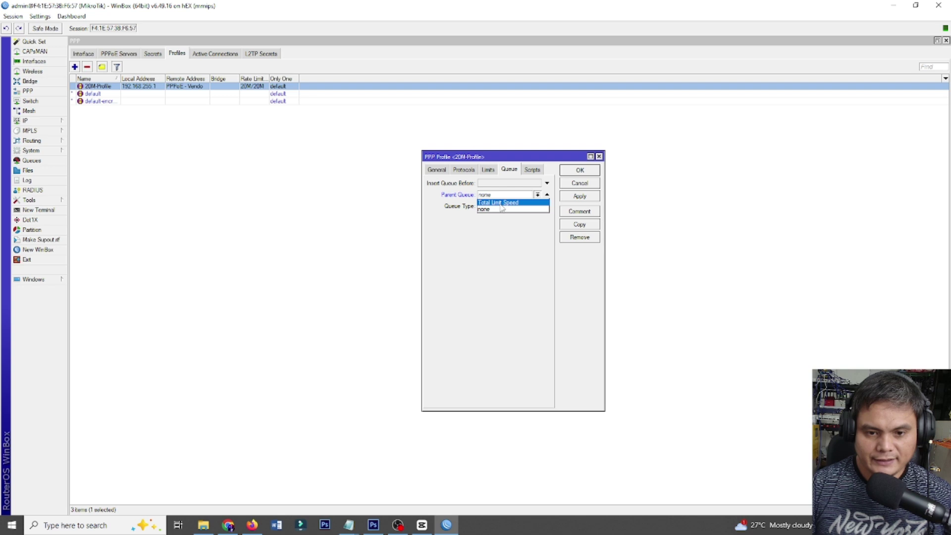
pyautogui.click(501, 203)
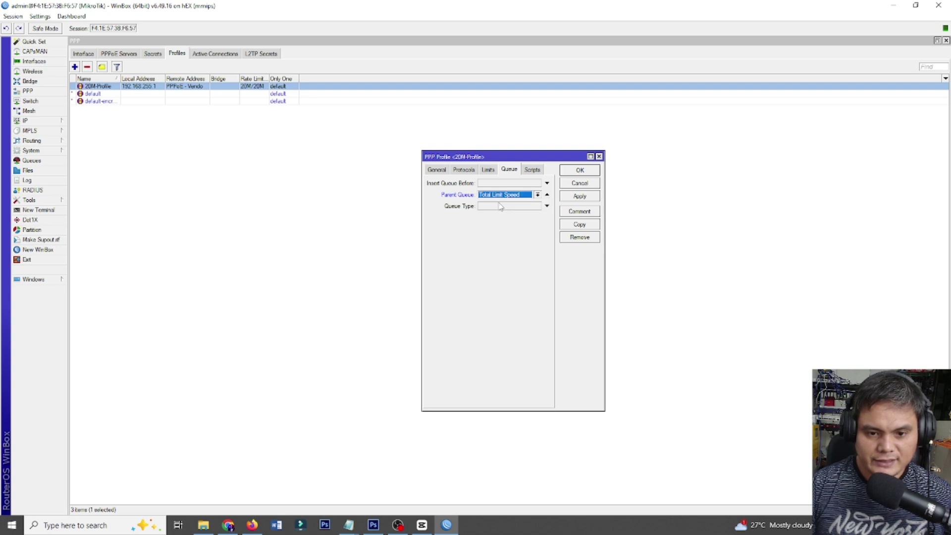
pyautogui.click(578, 196)
pyautogui.click(580, 170)
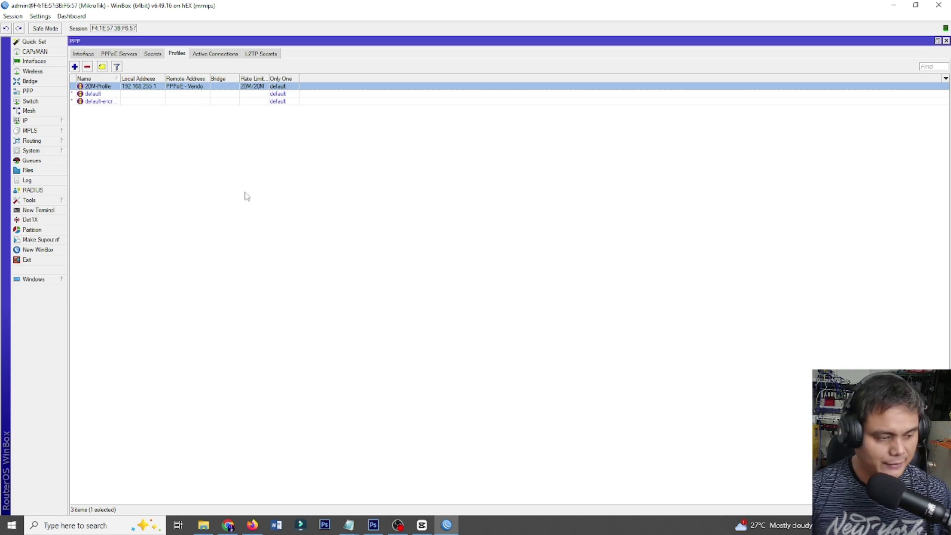
pyautogui.click(152, 53)
# Fill in a new secret vendo1 with a password, service pppoe and profile 20M-Profile.
pyautogui.click(75, 66)
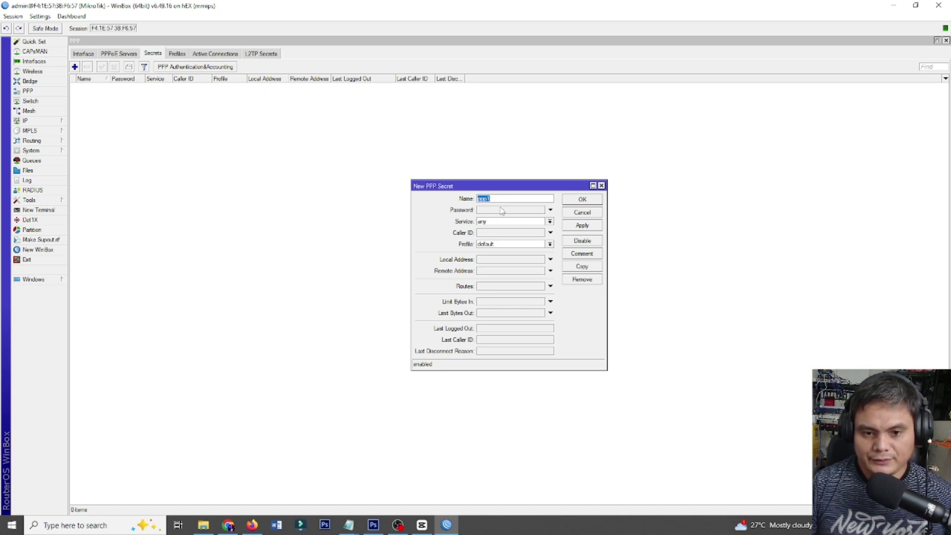
pyautogui.click(501, 208)
pyautogui.moveTo(501, 198); pyautogui.dragTo(473, 199)
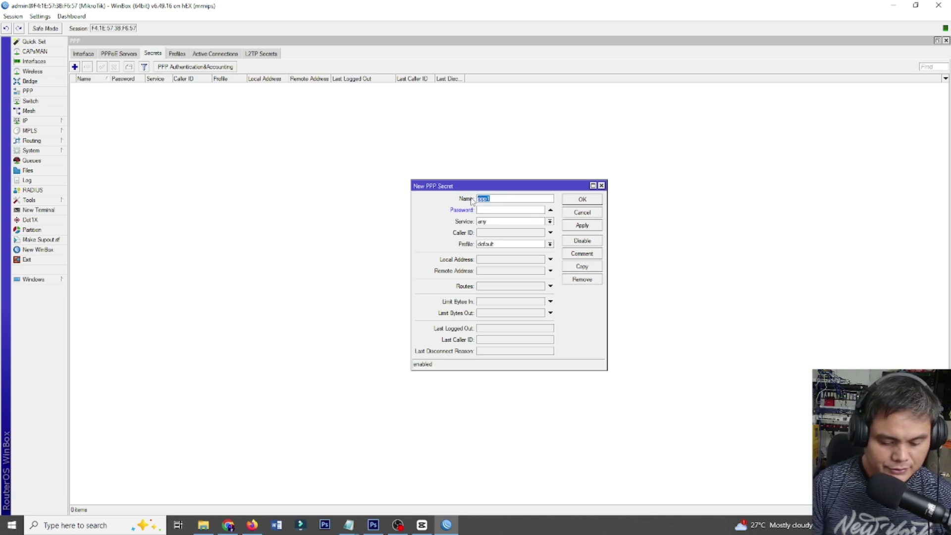
pyautogui.write('vendo1')
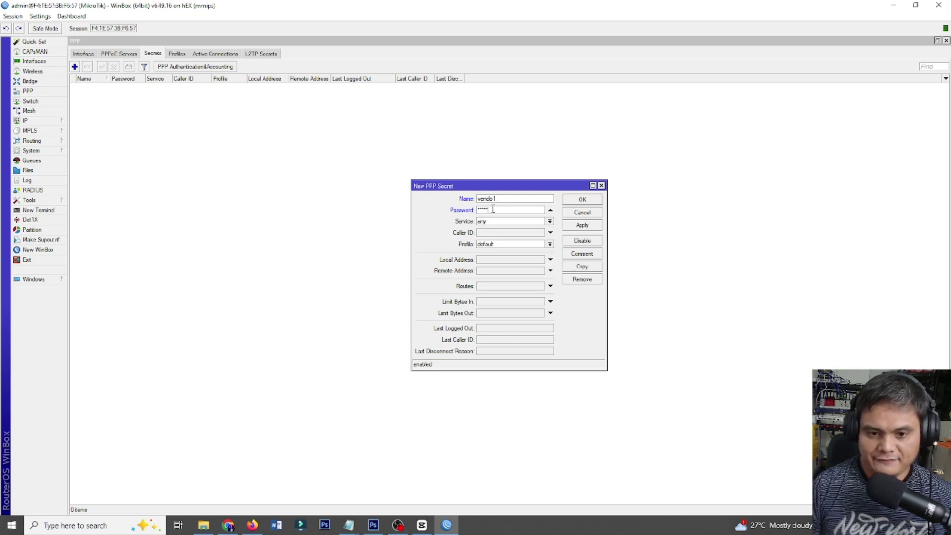
pyautogui.click(550, 222)
pyautogui.click(504, 257)
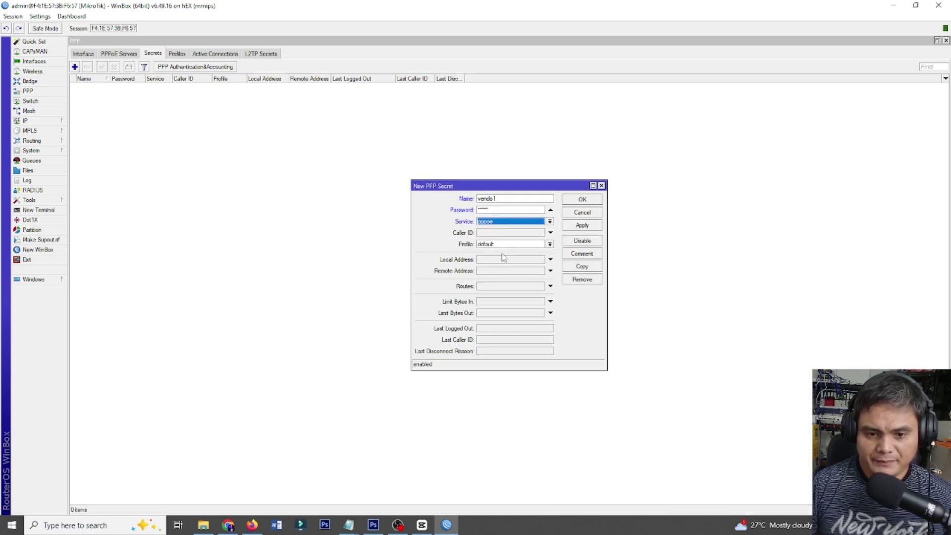
pyautogui.click(510, 246)
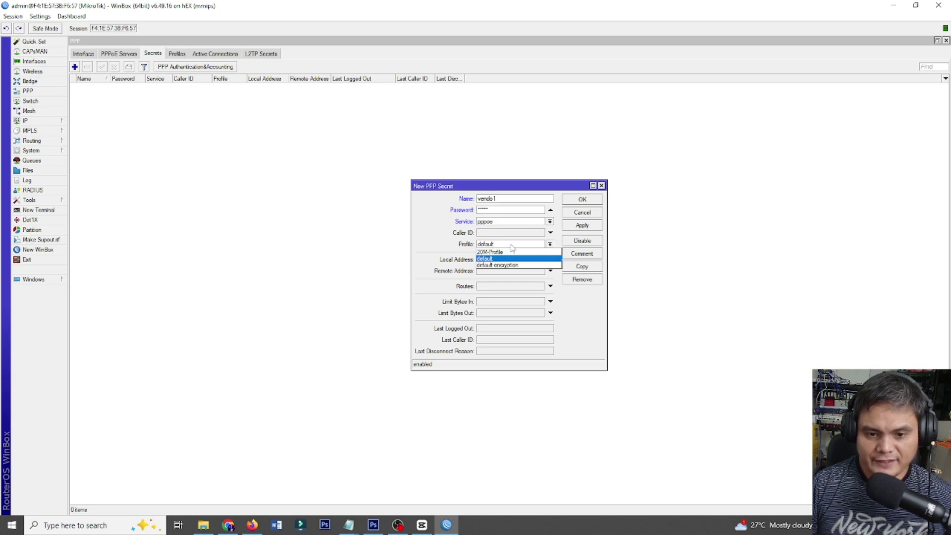
pyautogui.click(506, 252)
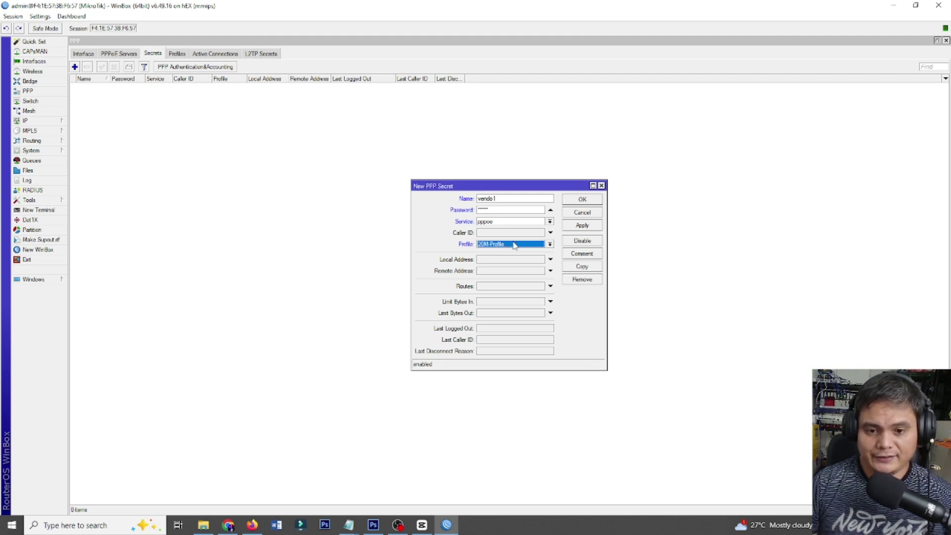
# Check the PC's network connections, then save vendo1 and select it in the list.
pyautogui.click(870, 525)
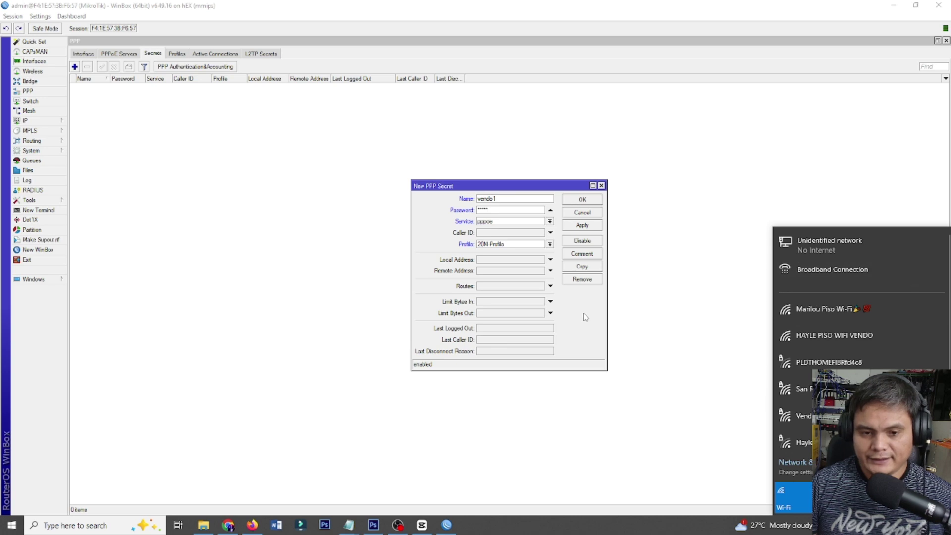
pyautogui.click(574, 297)
pyautogui.click(582, 226)
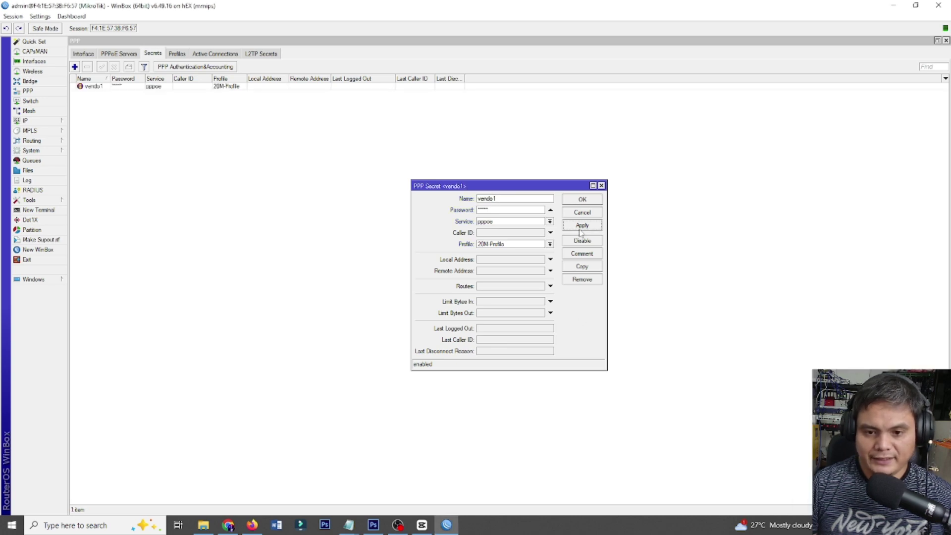
pyautogui.click(583, 200)
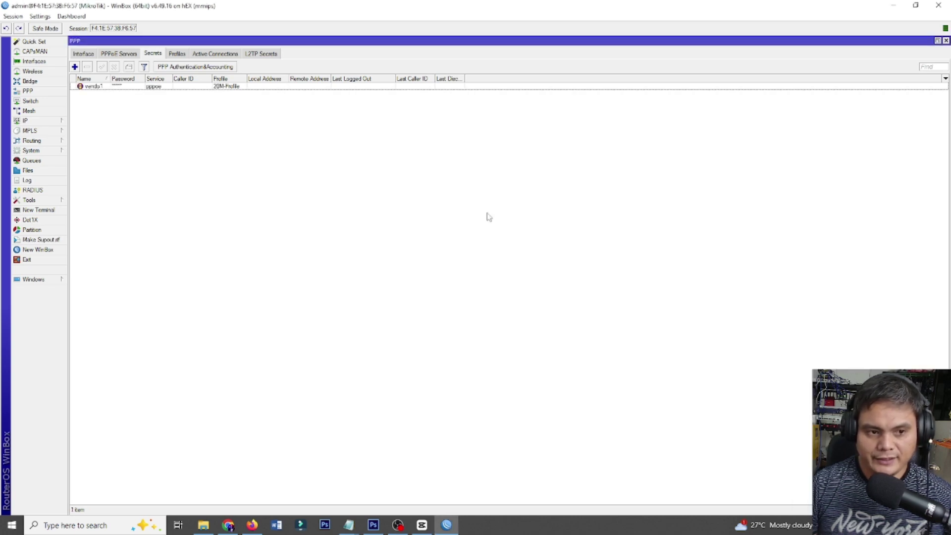
pyautogui.click(123, 88)
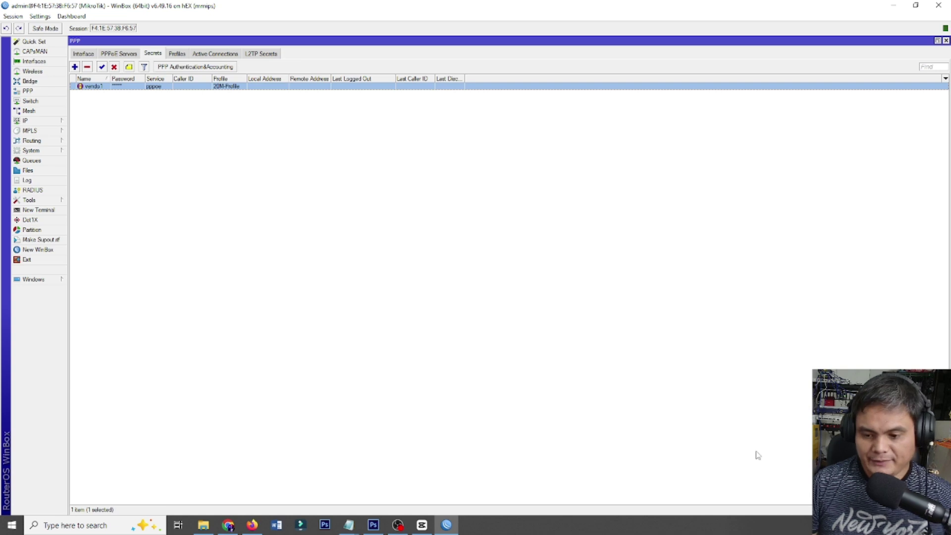
# Dial the Broadband Connection, signing in as vendo1 with the account password.
pyautogui.click(865, 525)
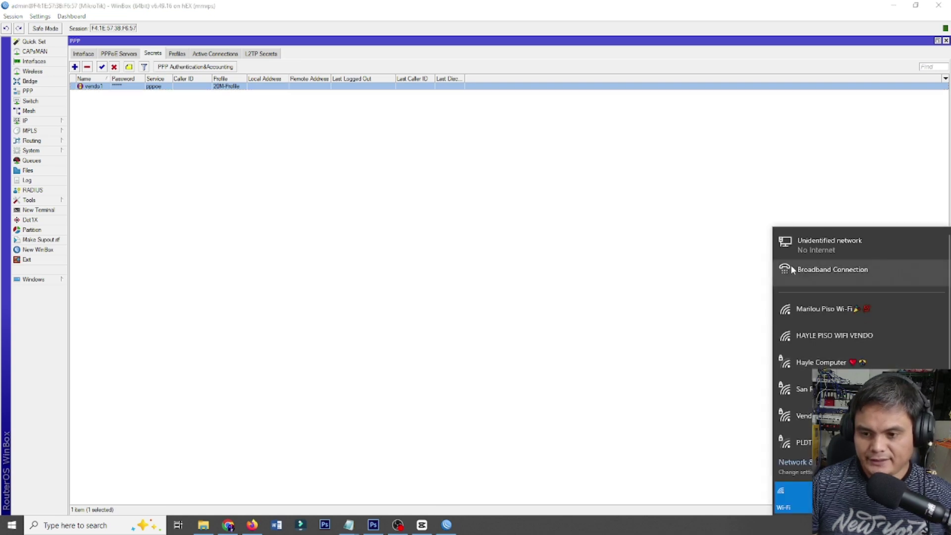
pyautogui.click(818, 268)
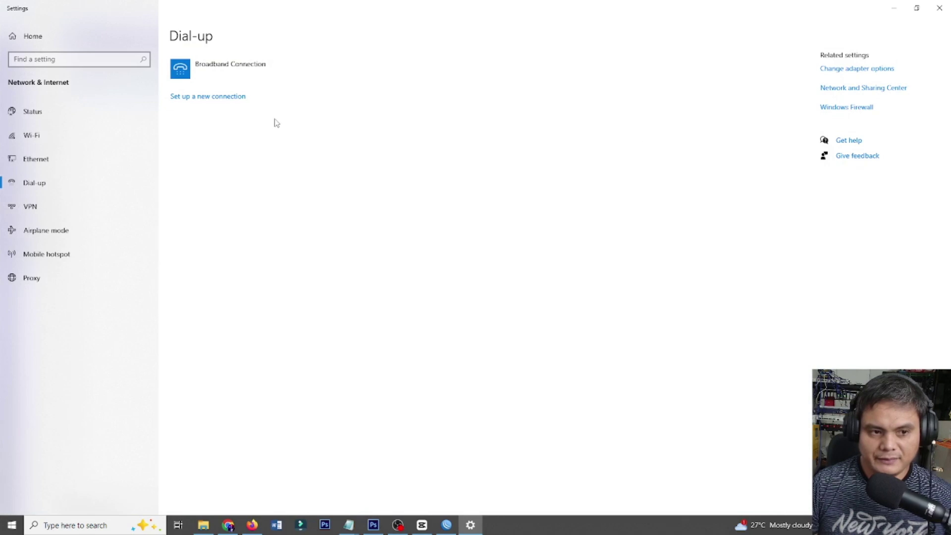
pyautogui.click(229, 70)
pyautogui.click(240, 101)
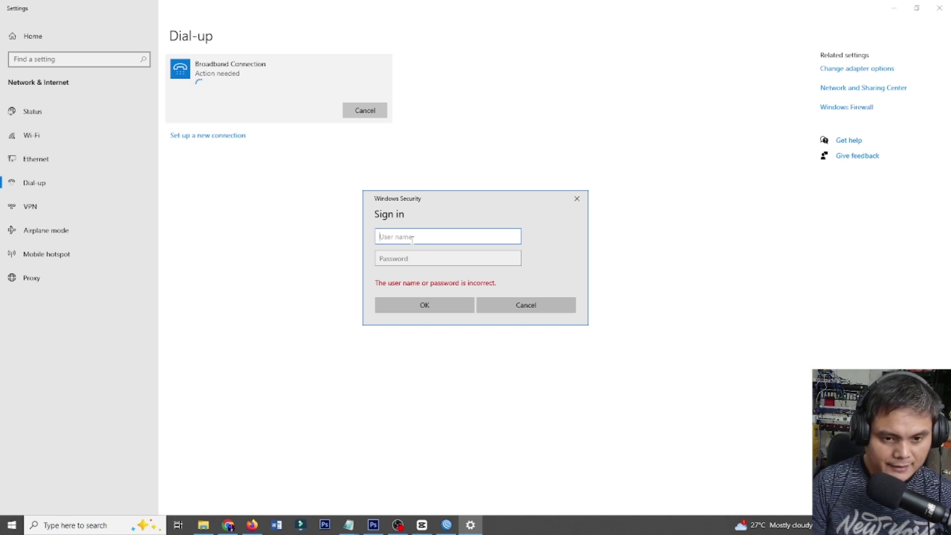
pyautogui.write('vendo')
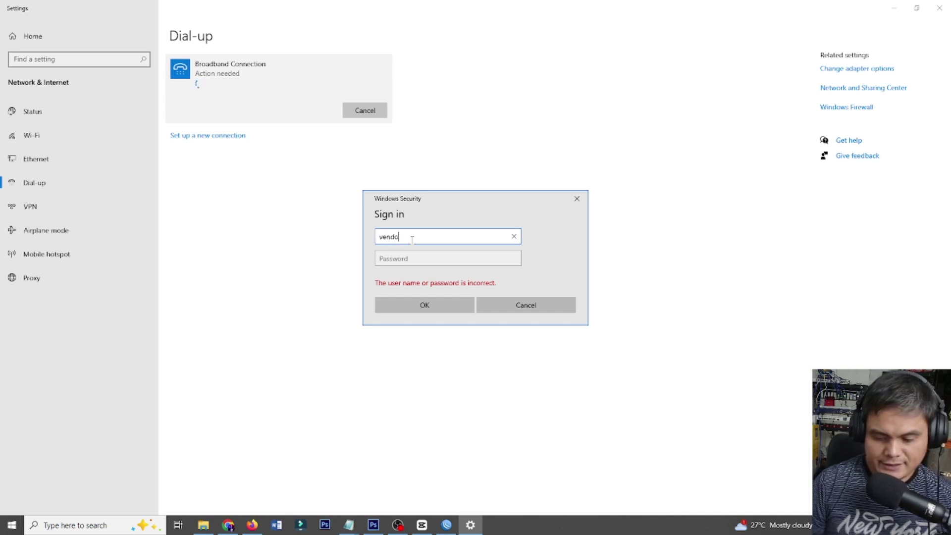
pyautogui.write('1')
pyautogui.click(414, 258)
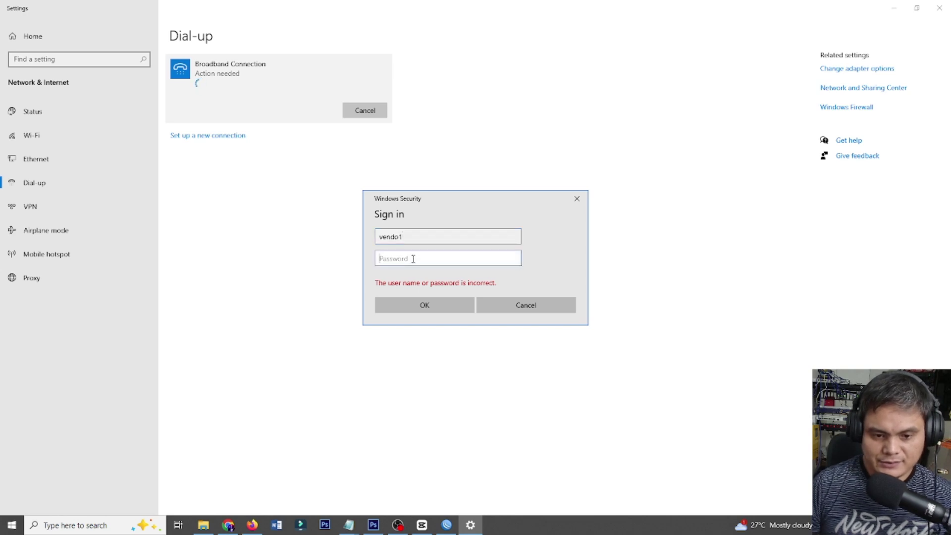
pyautogui.write('12345')
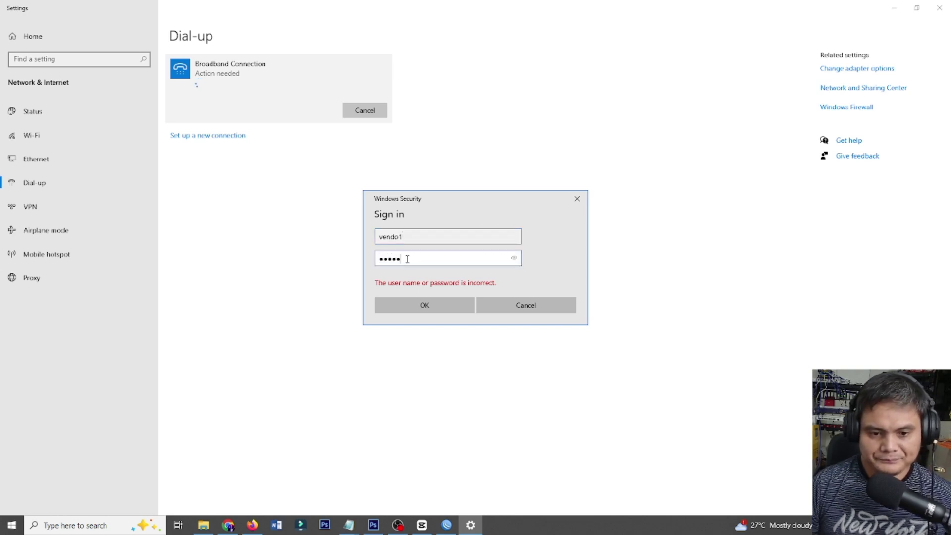
pyautogui.click(423, 304)
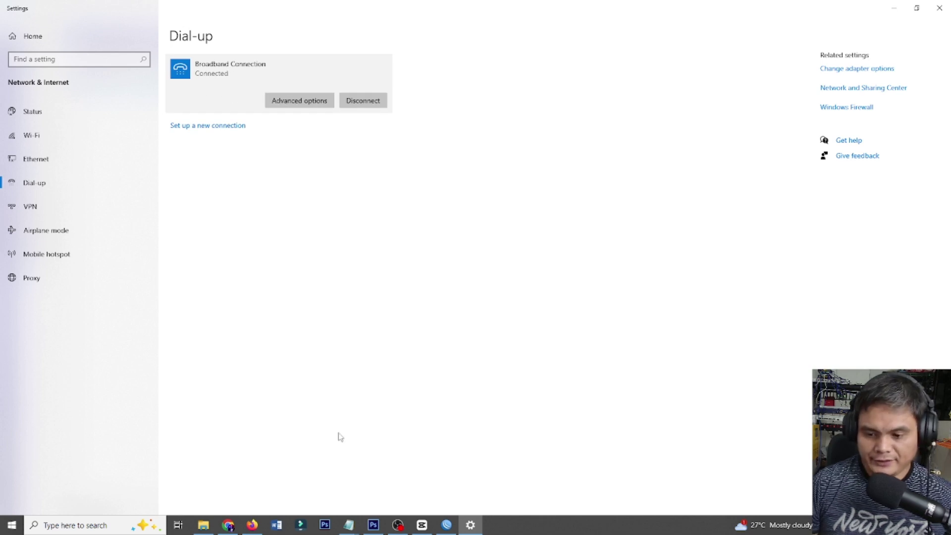
# Load fast.com in Chrome and rerun the speed test after glancing at WinBox.
pyautogui.click(229, 524)
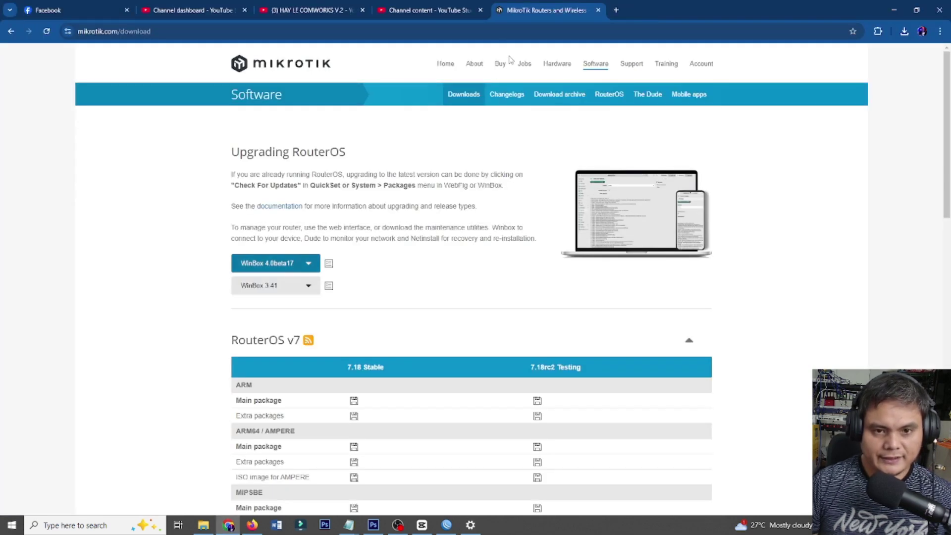
pyautogui.click(435, 30)
pyautogui.write('fast.com')
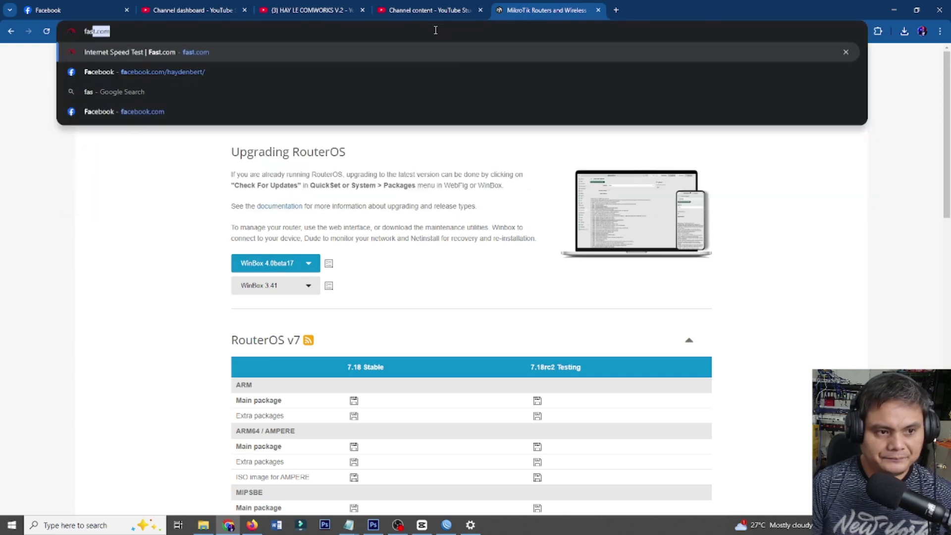
pyautogui.press('Return')
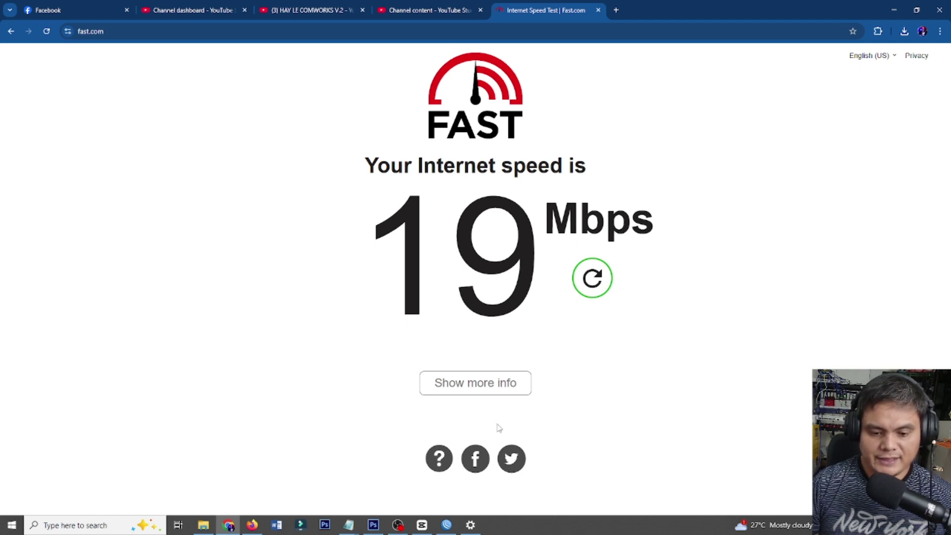
pyautogui.click(447, 525)
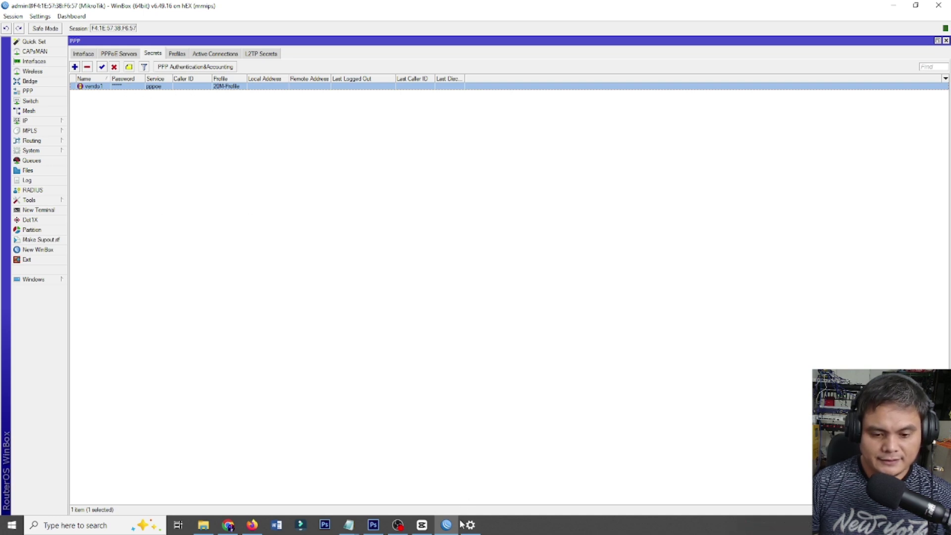
pyautogui.click(230, 527)
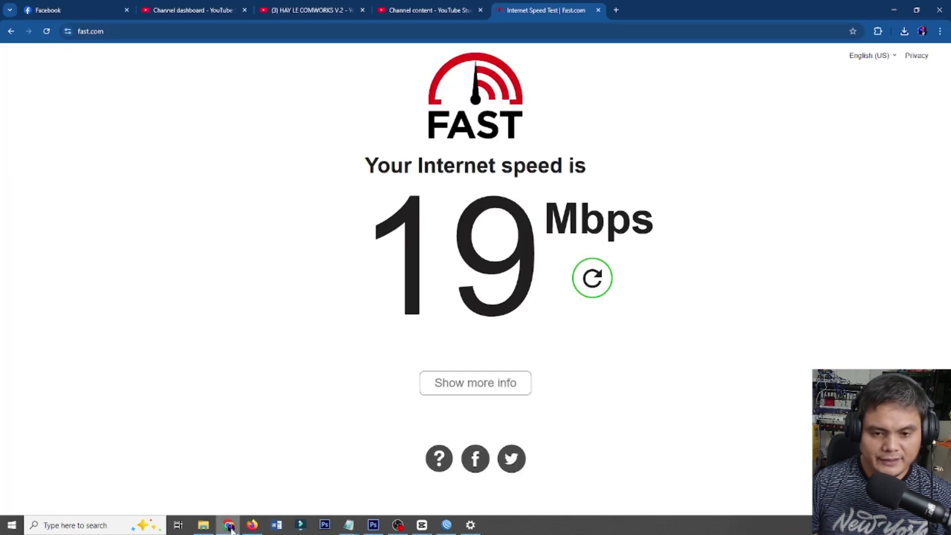
pyautogui.click(593, 277)
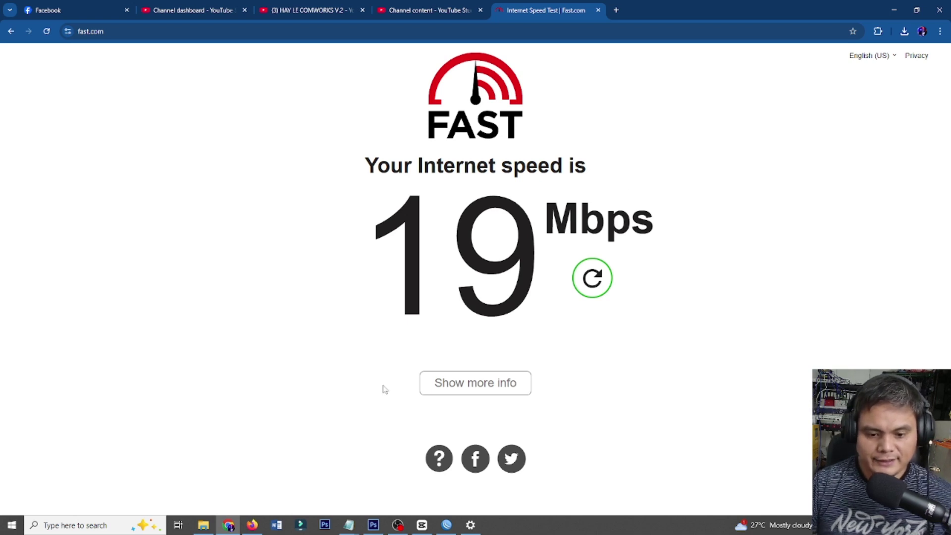
# Copy vendo1 into new secrets vendo2, vendo3 and vendo4.
pyautogui.click(446, 525)
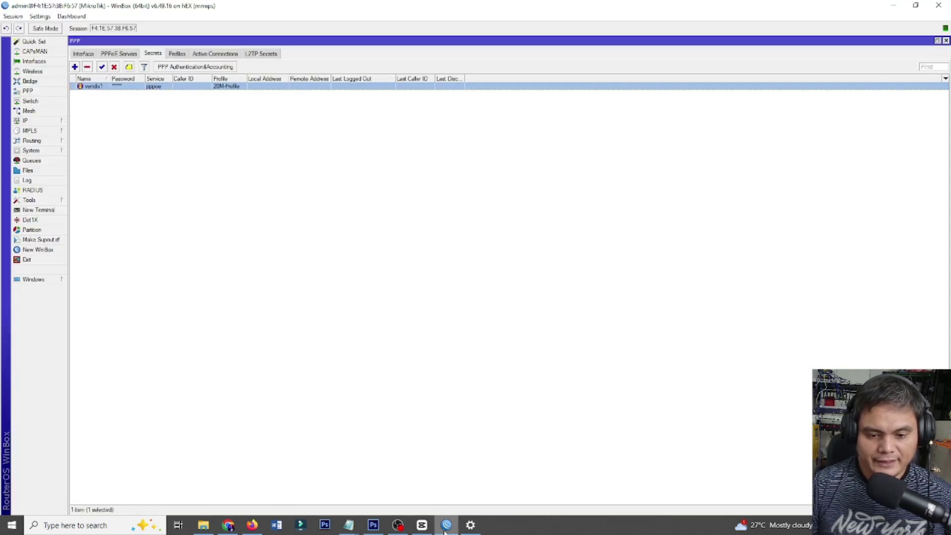
pyautogui.doubleClick(119, 87)
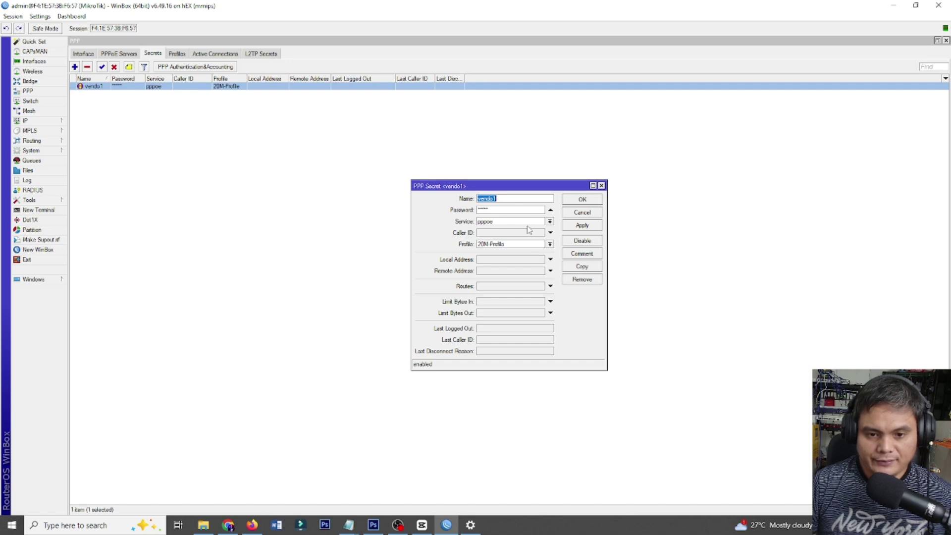
pyautogui.click(583, 267)
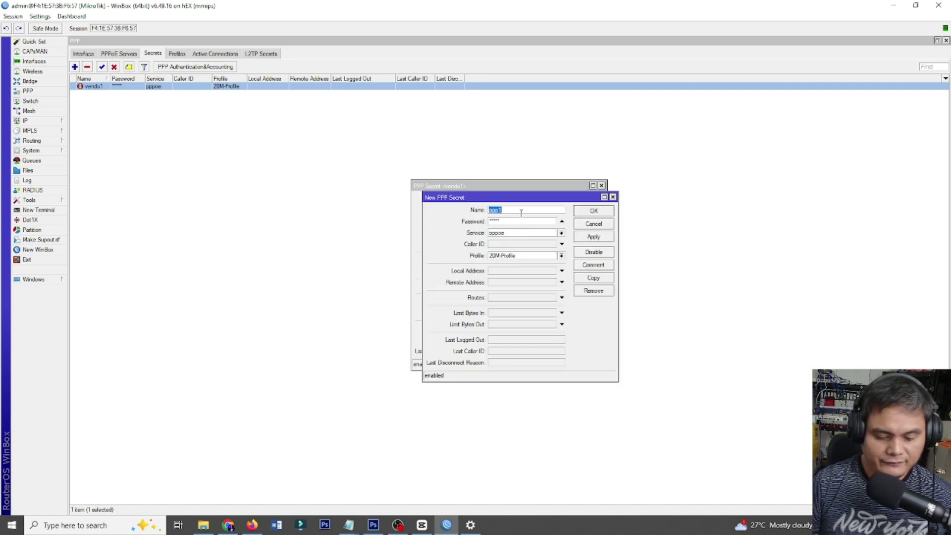
pyautogui.write('vendo2')
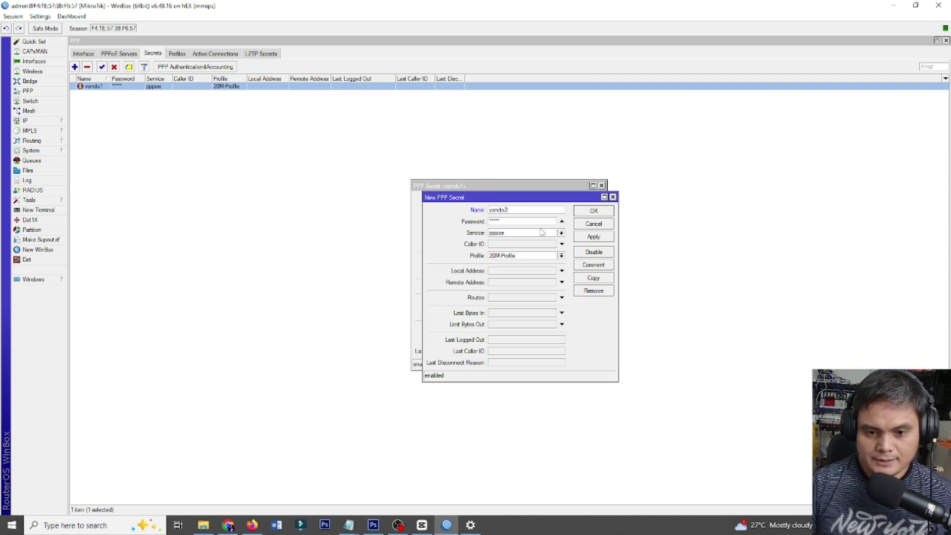
pyautogui.click(593, 237)
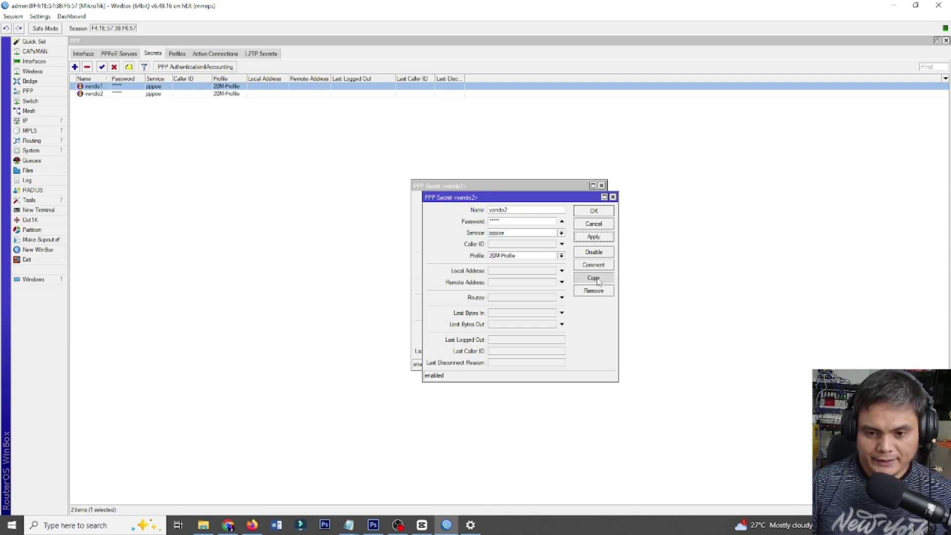
pyautogui.click(594, 278)
pyautogui.write('vendo')
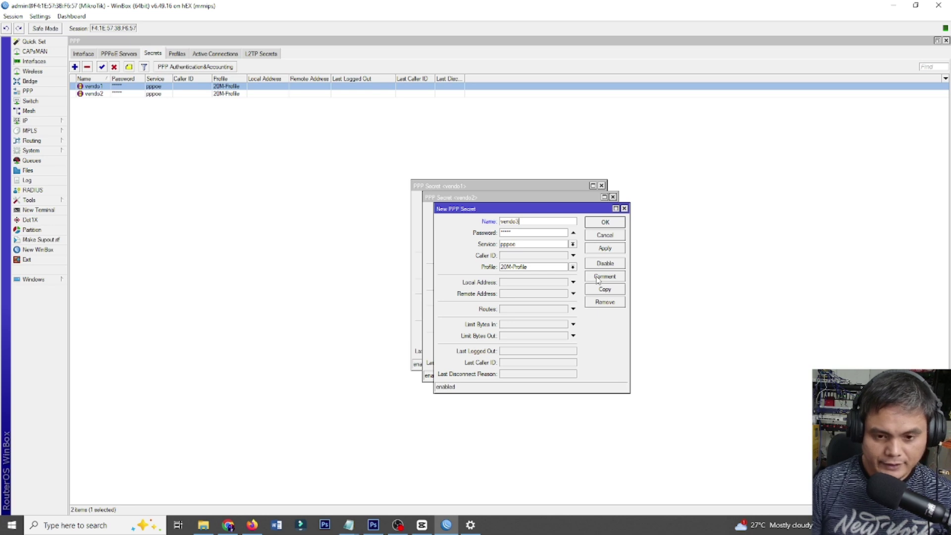
pyautogui.write('3')
pyautogui.click(609, 249)
pyautogui.click(603, 288)
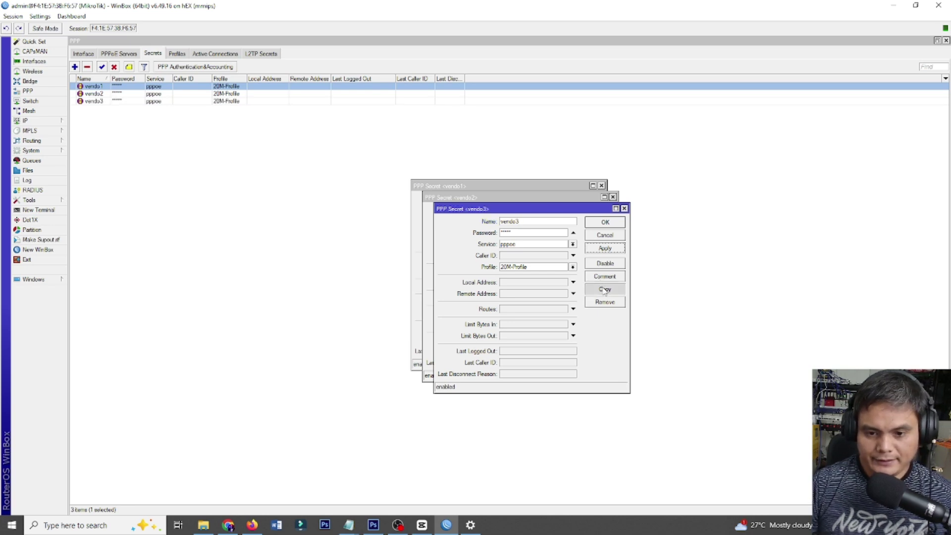
pyautogui.write('vendo4')
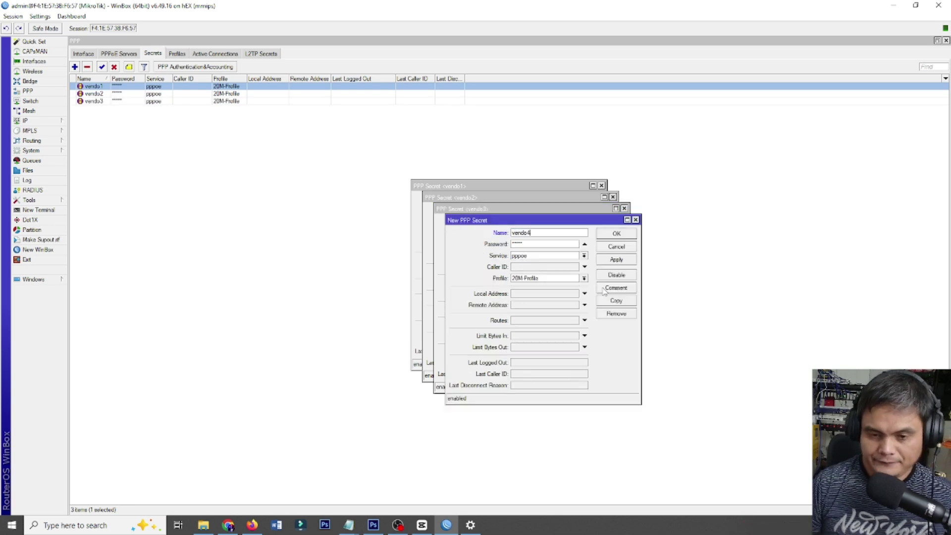
pyautogui.click(617, 259)
# Continue copying to create secrets vendo5, vendo6 and vendo7.
pyautogui.click(617, 301)
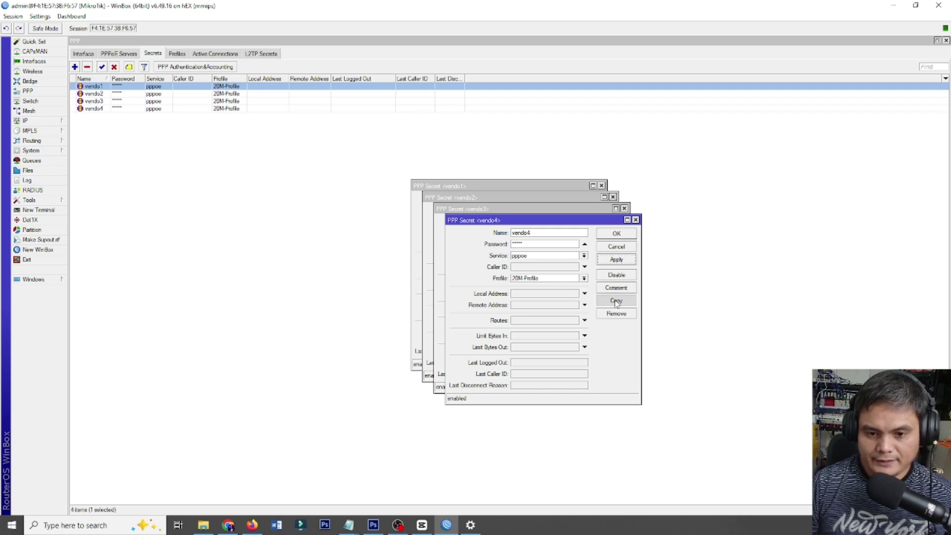
pyautogui.write('vendo5')
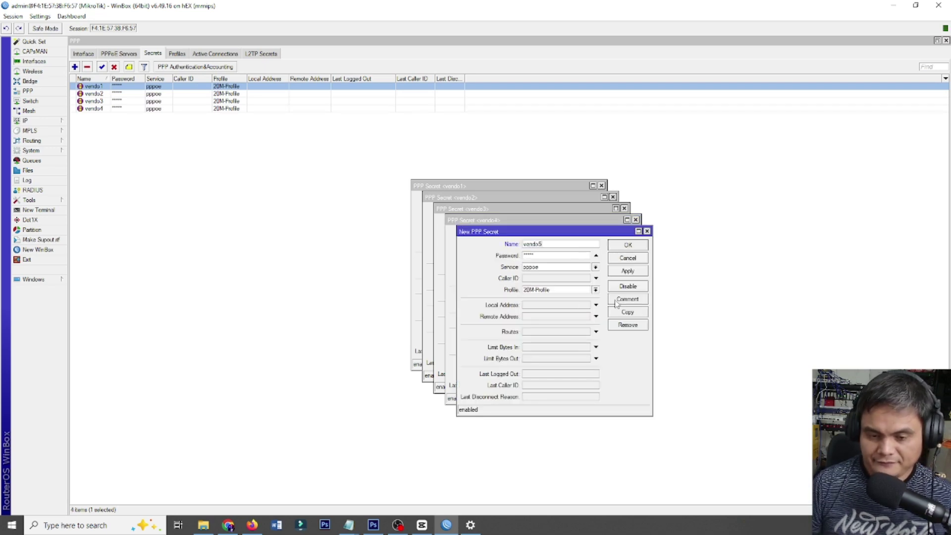
pyautogui.click(628, 272)
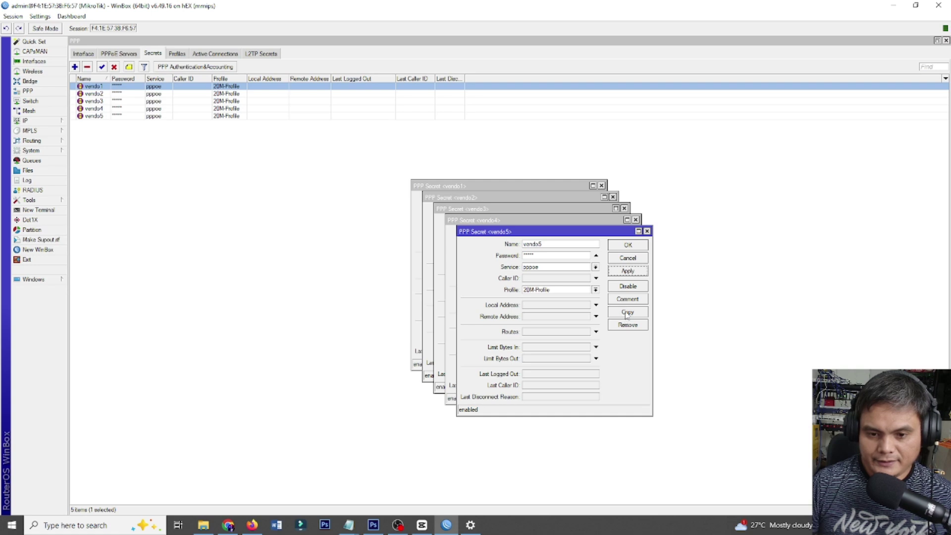
pyautogui.click(628, 313)
pyautogui.write('vendo6')
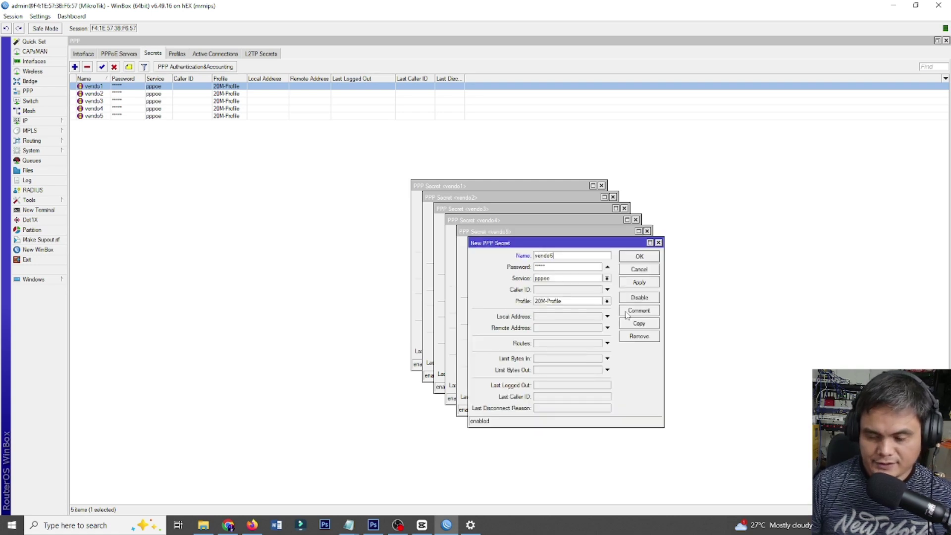
pyautogui.click(649, 283)
pyautogui.click(637, 326)
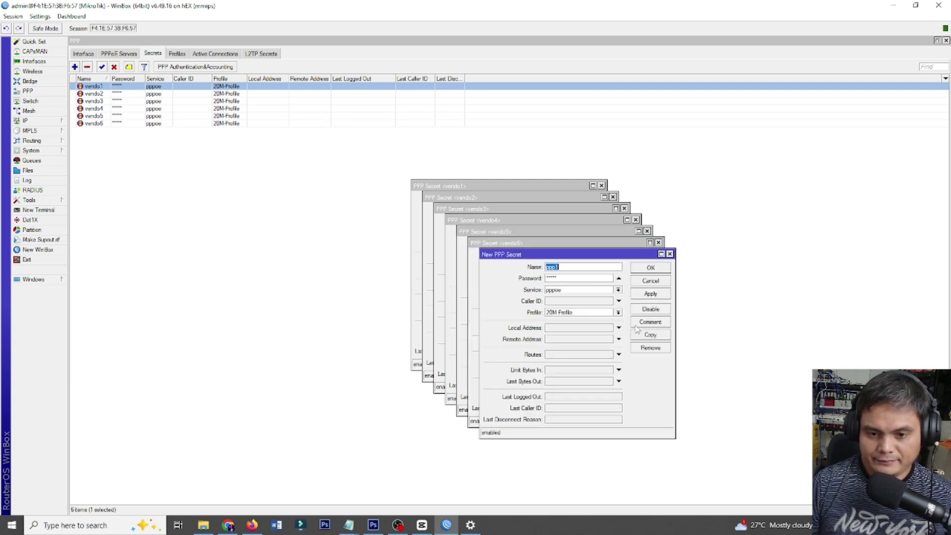
pyautogui.write('vendo')
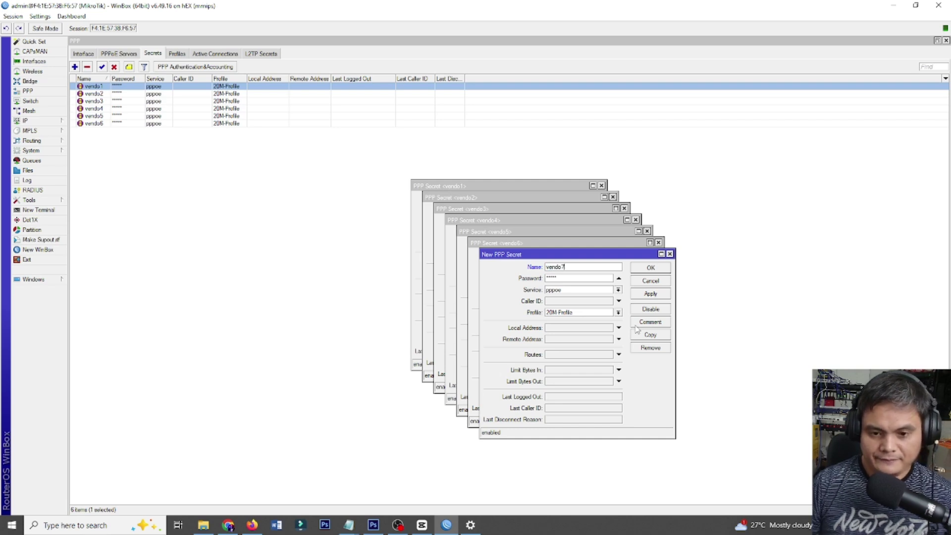
pyautogui.write('7')
pyautogui.click(660, 292)
# Duplicate the previous secret to create PPP secrets vendo8 and vendo9 on 20M-Profile.
pyautogui.click(653, 335)
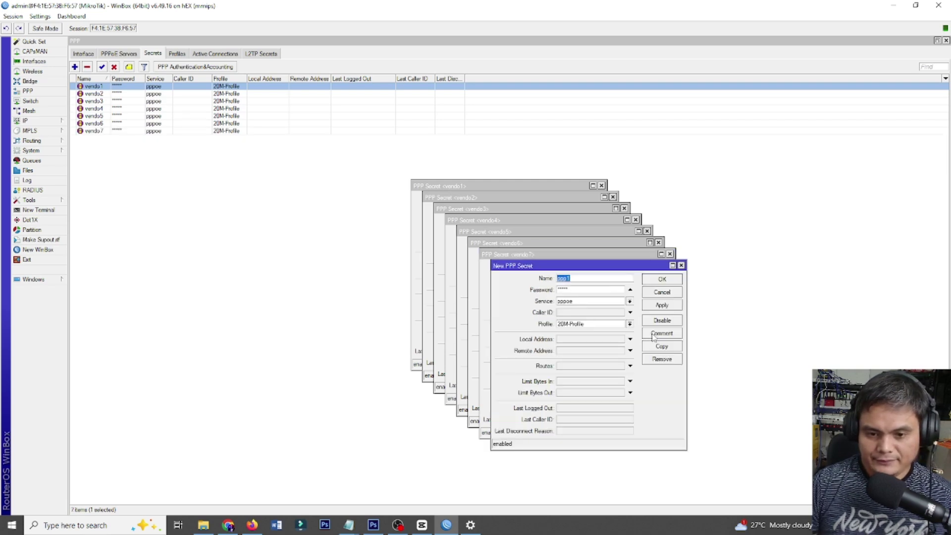
pyautogui.write('vendo8')
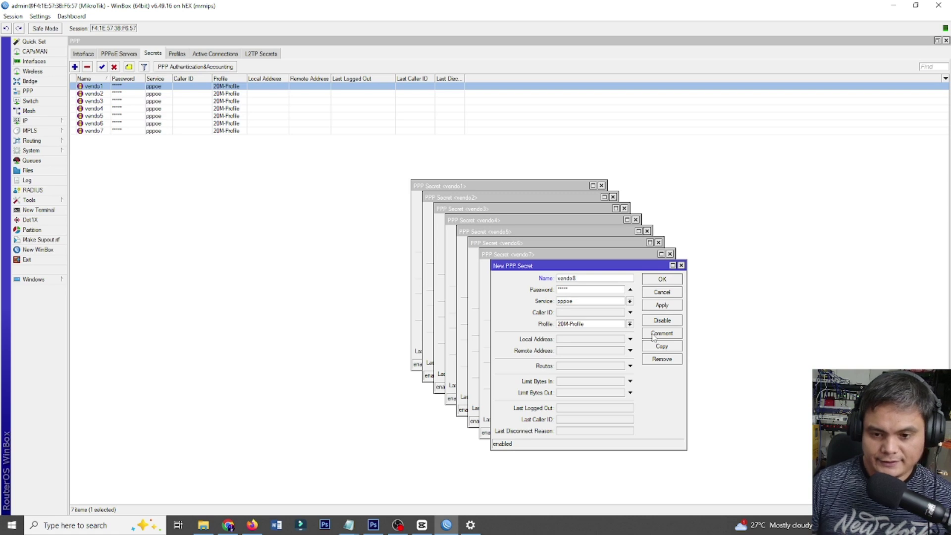
pyautogui.click(655, 307)
pyautogui.click(660, 347)
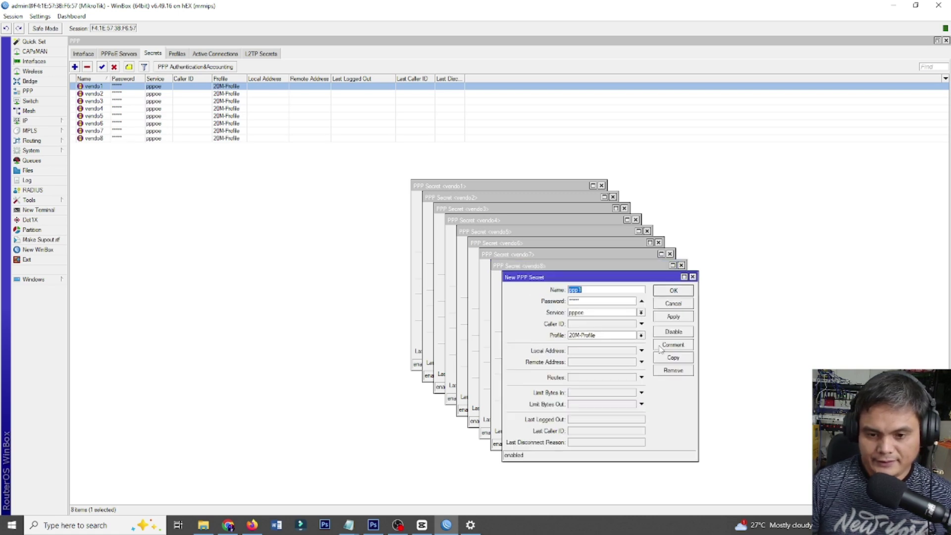
pyautogui.write('vendo9')
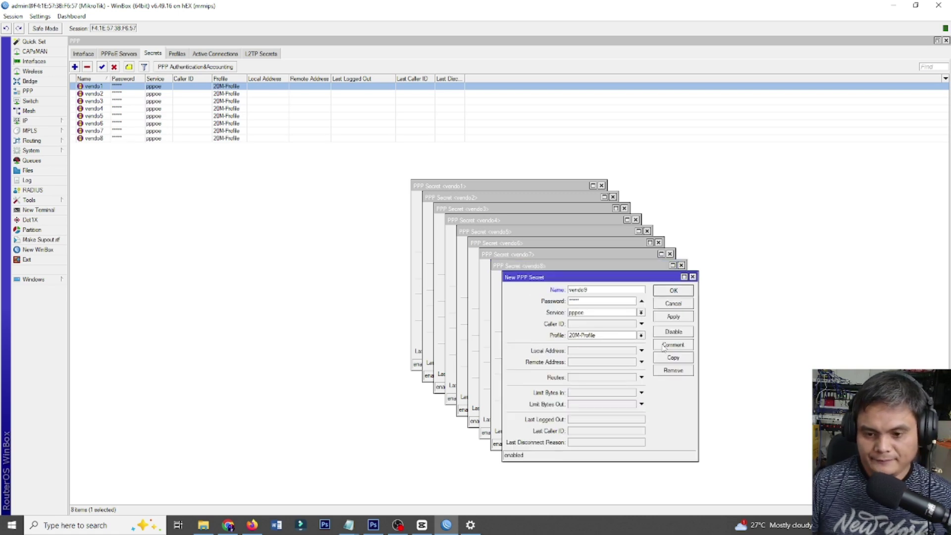
pyautogui.click(676, 317)
# Create secrets vendo10 and vendo11 as copies, then start another copy.
pyautogui.click(677, 358)
pyautogui.write('ven')
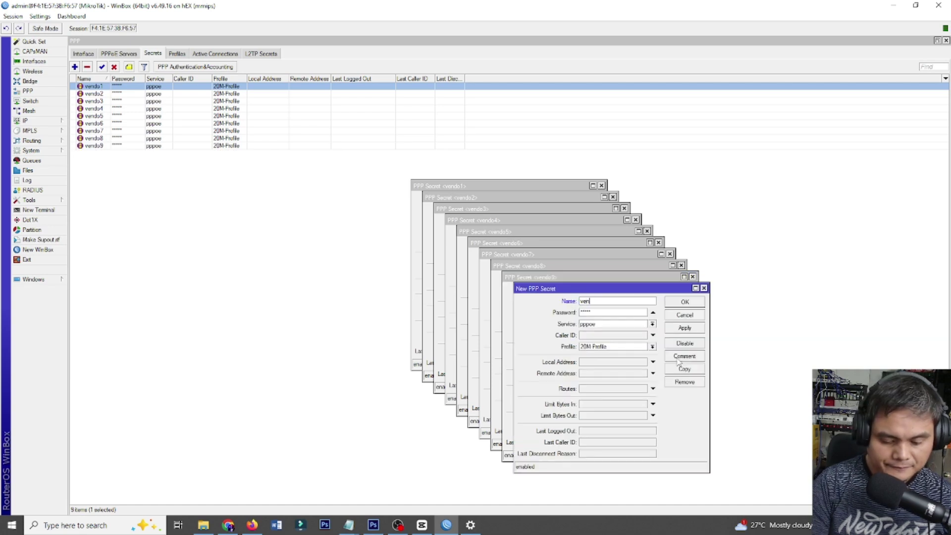
pyautogui.write('do10')
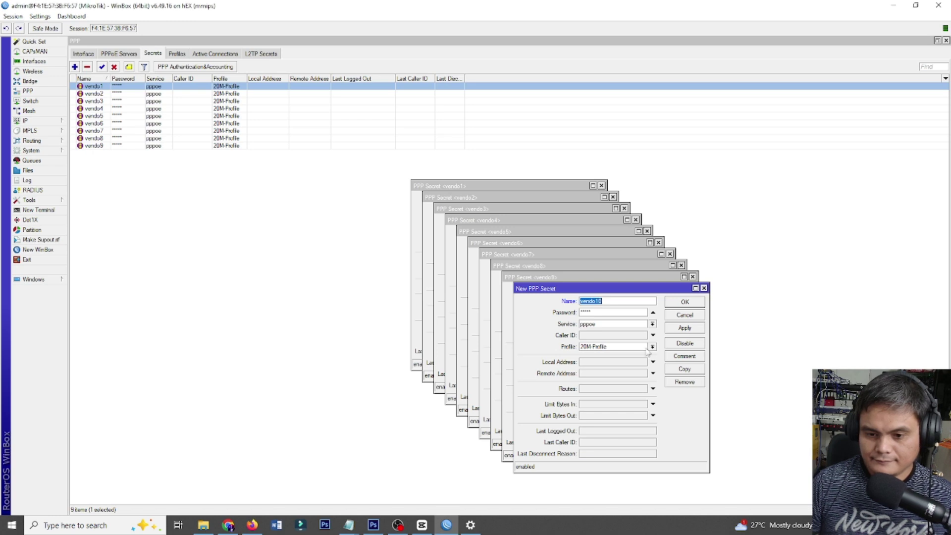
pyautogui.click(691, 327)
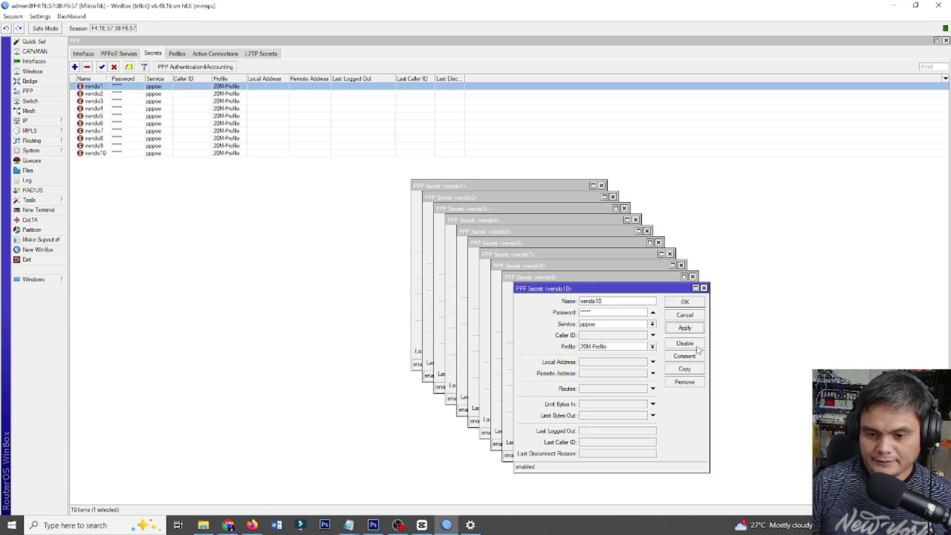
pyautogui.click(695, 371)
pyautogui.write('vendo11')
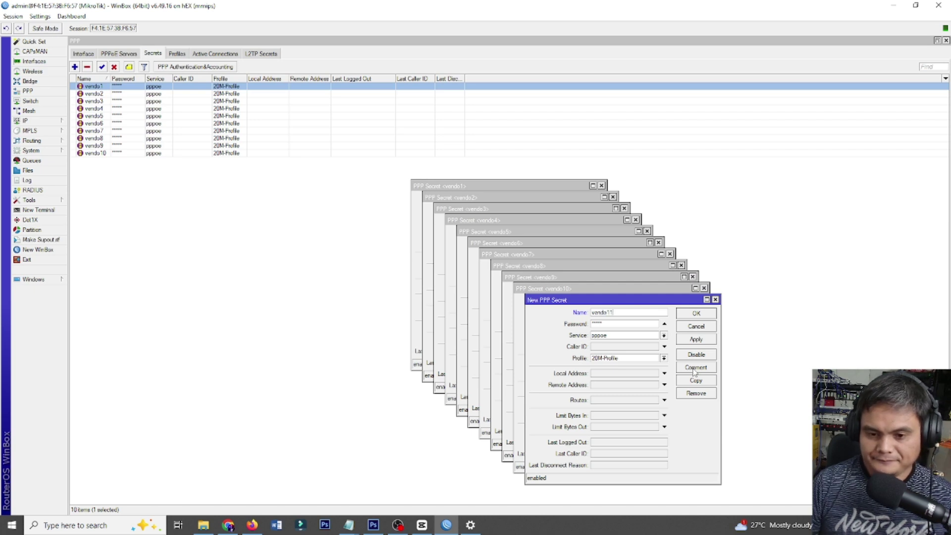
pyautogui.click(694, 341)
pyautogui.click(700, 381)
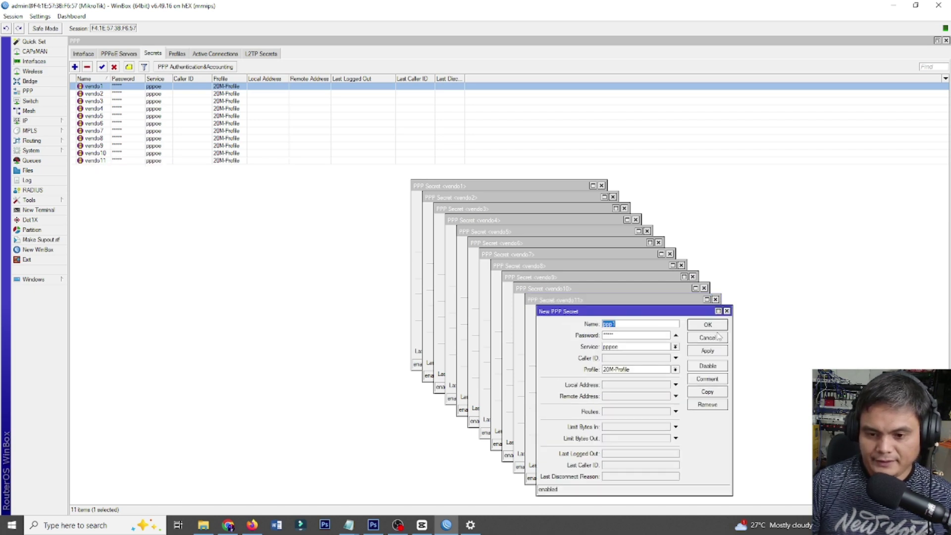
# Move the new secret dialog aside and save copies named vendo12 and vendo13.
pyautogui.moveTo(692, 313); pyautogui.dragTo(511, 170)
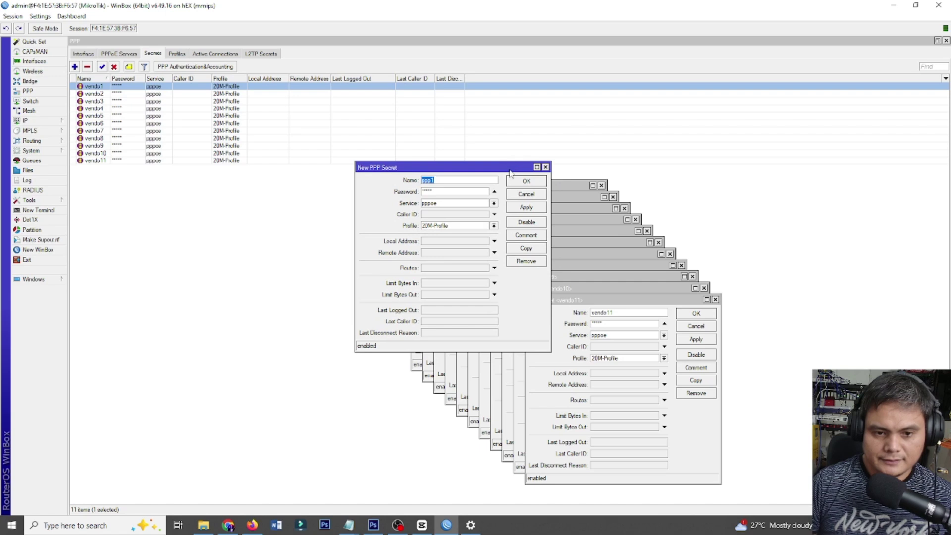
pyautogui.write('vendo12')
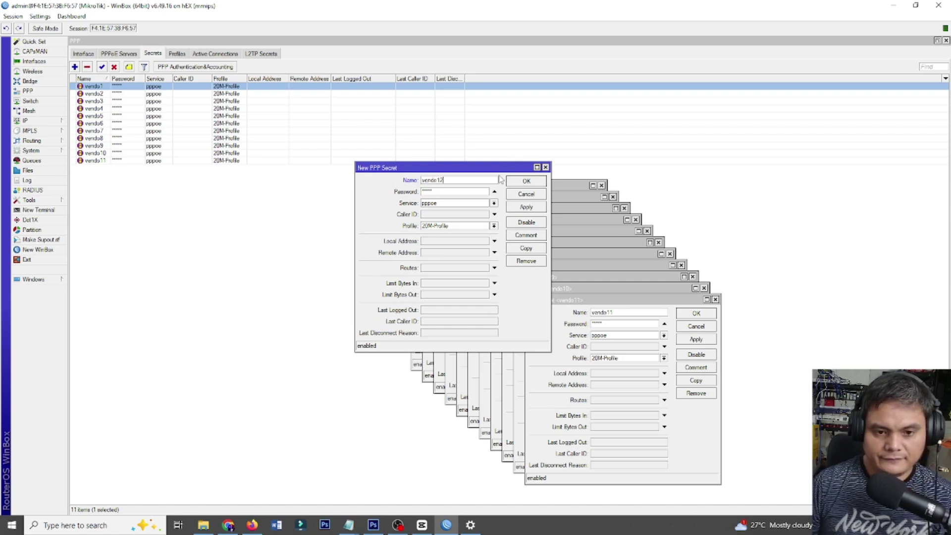
pyautogui.click(531, 208)
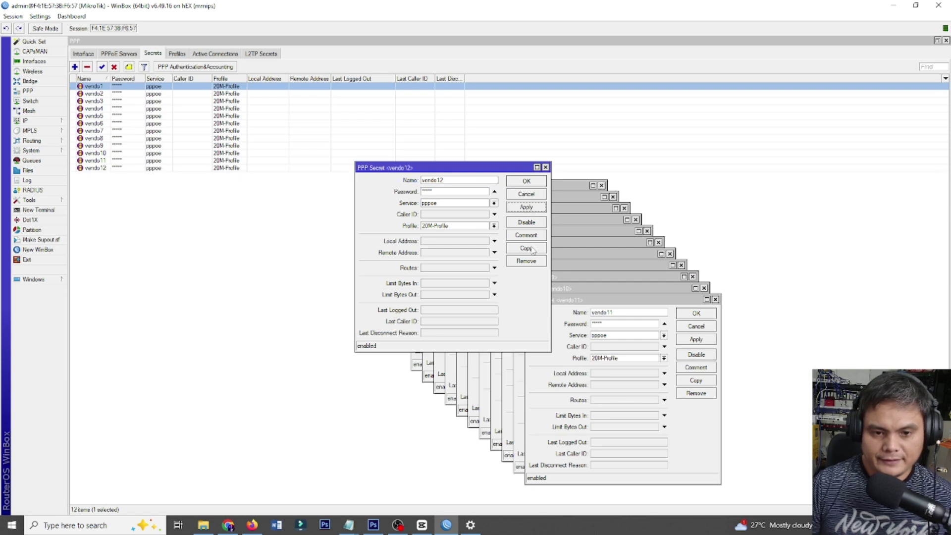
pyautogui.click(532, 249)
pyautogui.write('vendo13')
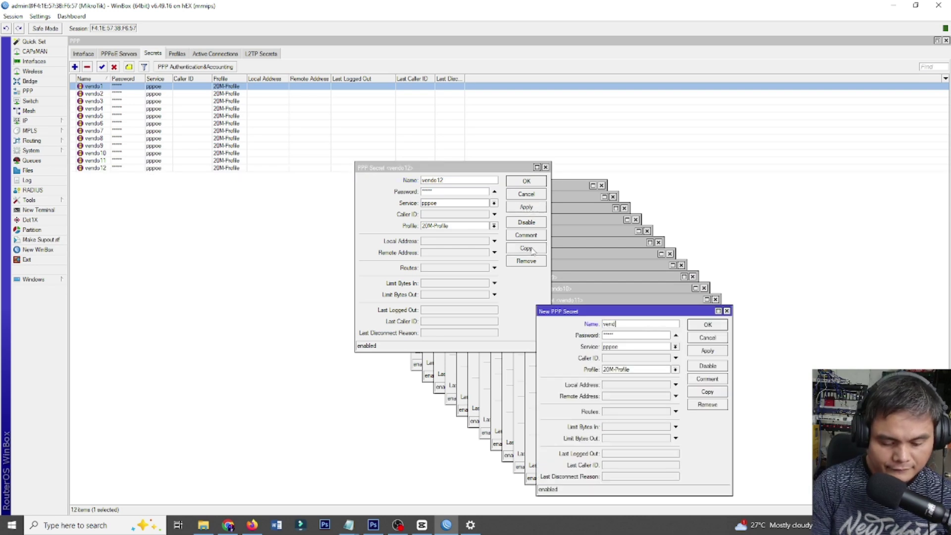
pyautogui.click(707, 351)
# Save a copy named vendo14 and name the following copy vendo15.
pyautogui.click(707, 392)
pyautogui.write('v')
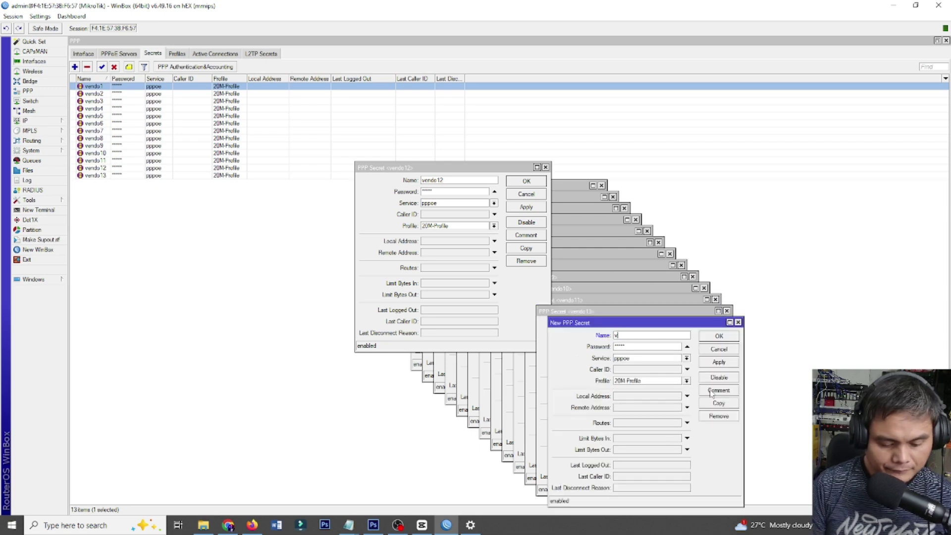
pyautogui.write('endo14')
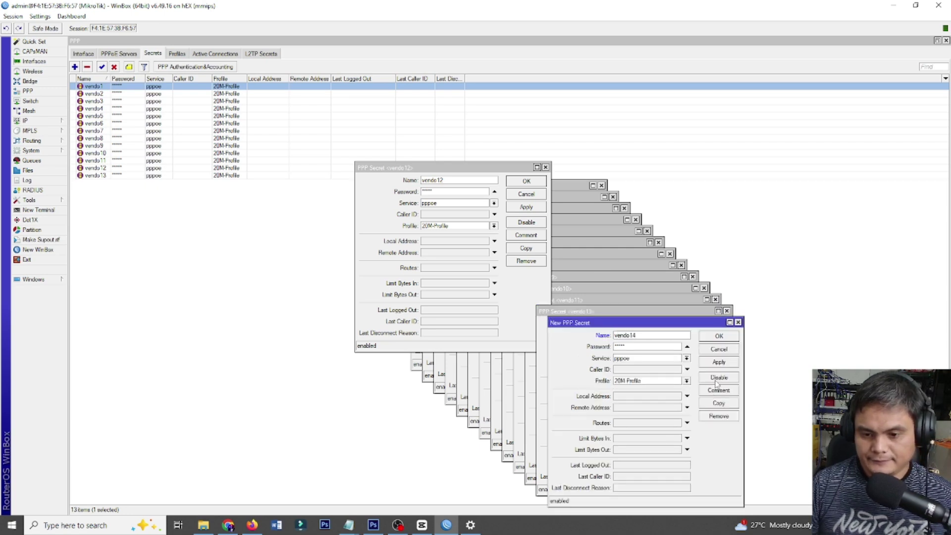
pyautogui.click(720, 364)
pyautogui.click(725, 404)
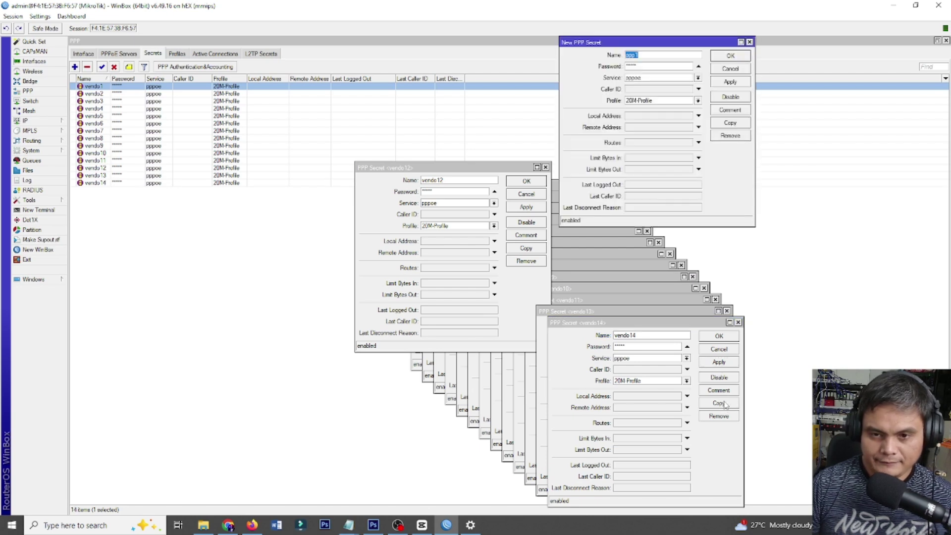
pyautogui.write('vendo1')
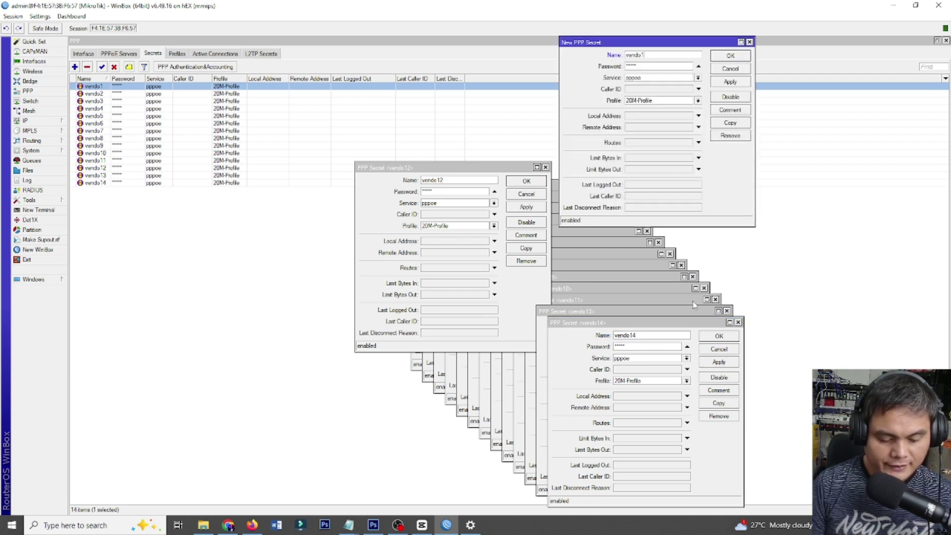
pyautogui.write('5')
# Save secrets vendo15, vendo16 and vendo17, each copied from the previous one.
pyautogui.click(731, 81)
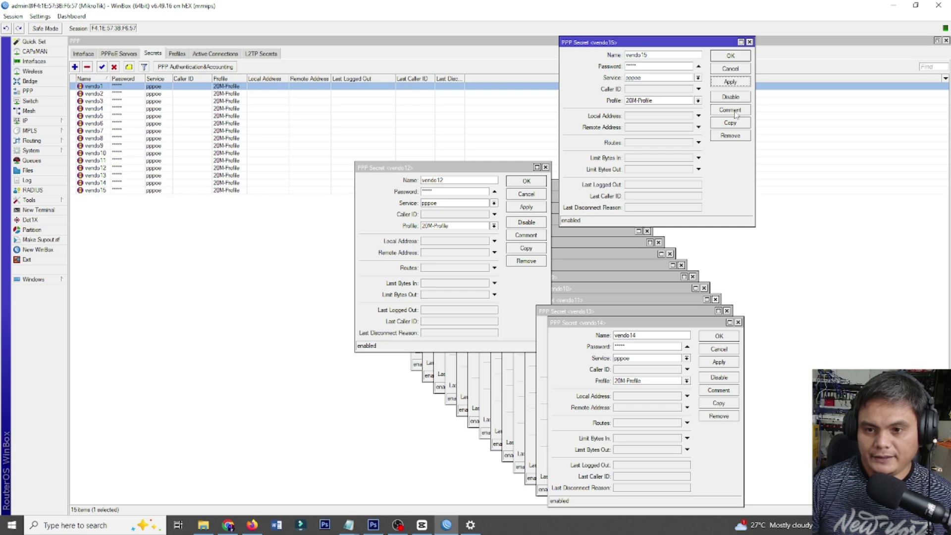
pyautogui.click(731, 122)
pyautogui.write('vendo16')
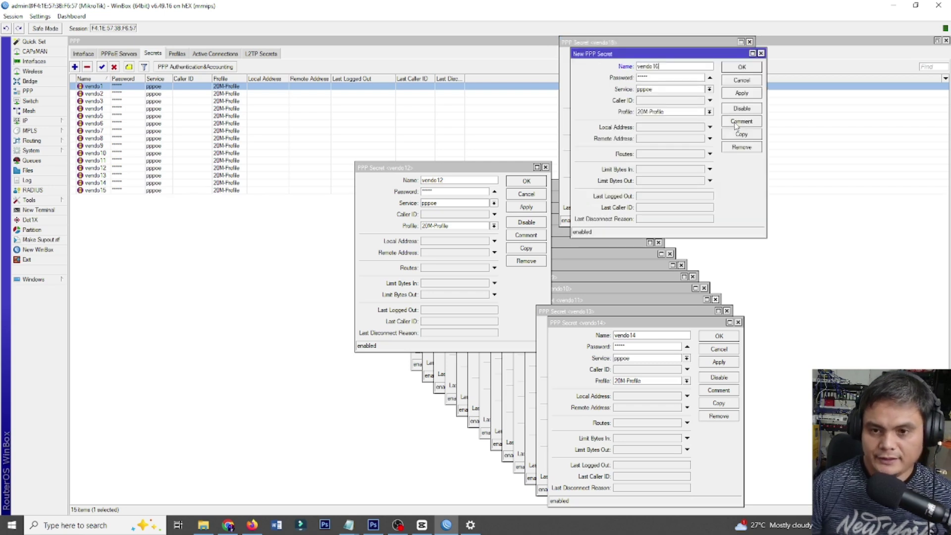
pyautogui.click(741, 93)
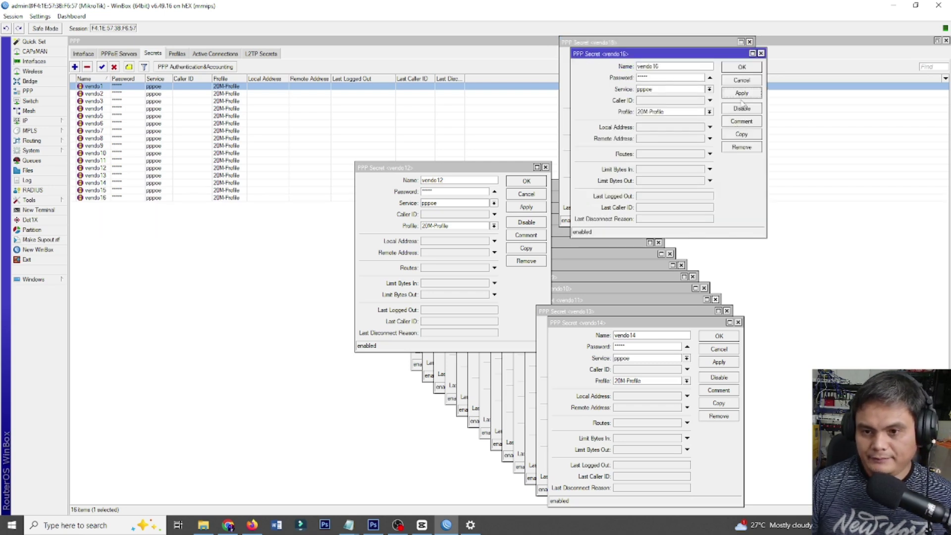
pyautogui.click(742, 134)
pyautogui.write('vendo17')
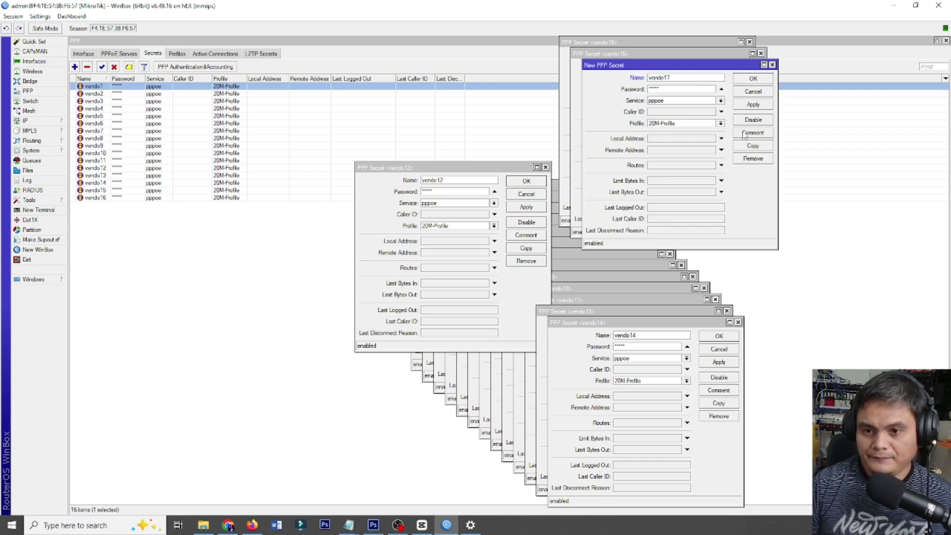
pyautogui.click(749, 106)
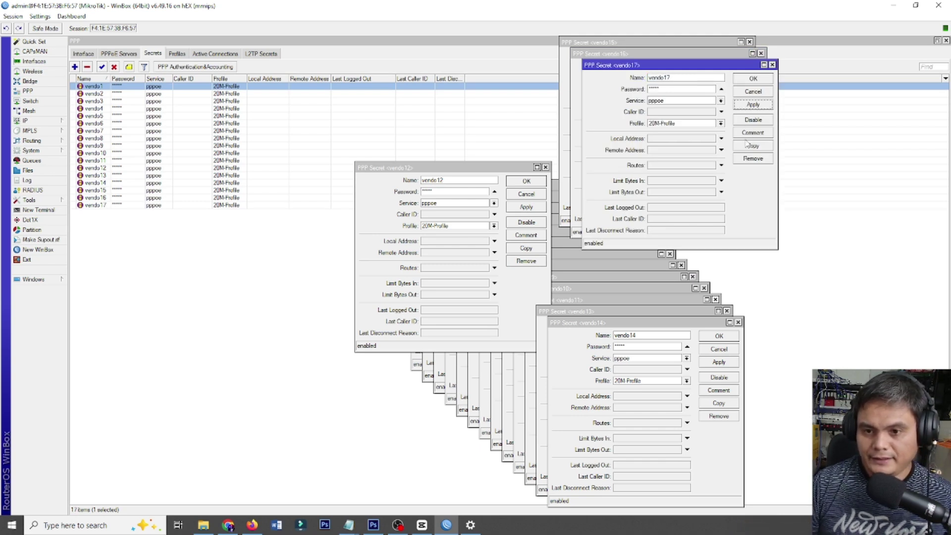
# Add the final copied secrets vendo18, vendo19 and vendo20.
pyautogui.click(747, 145)
pyautogui.write('vendo18')
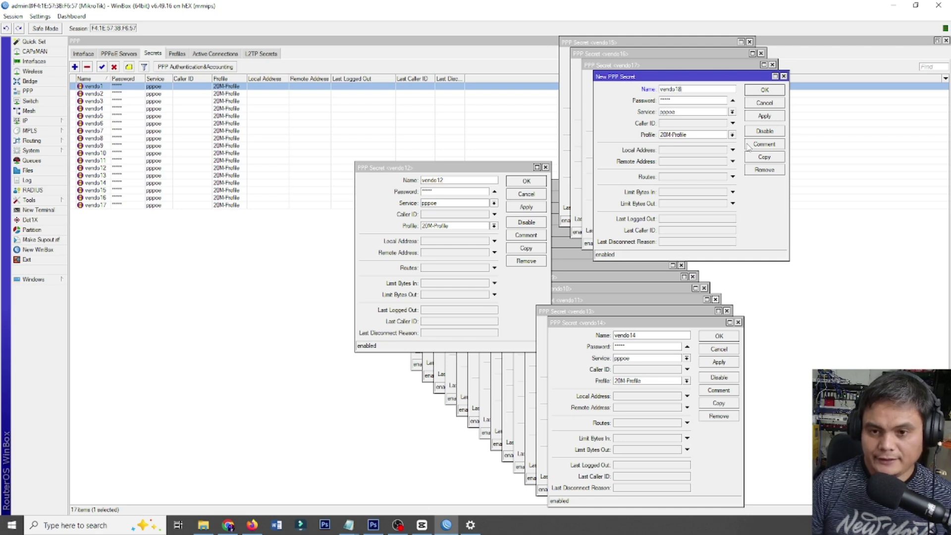
pyautogui.click(765, 116)
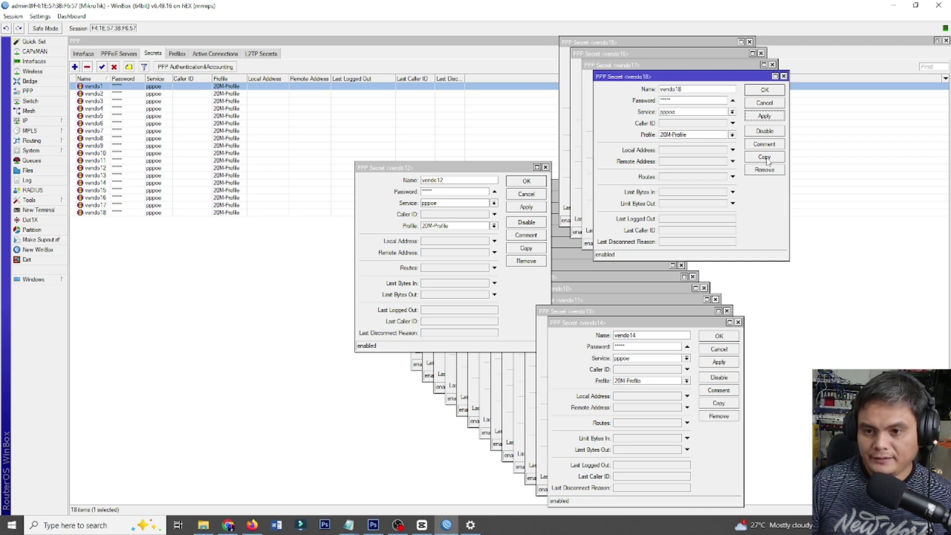
pyautogui.click(765, 157)
pyautogui.write('vendo1')
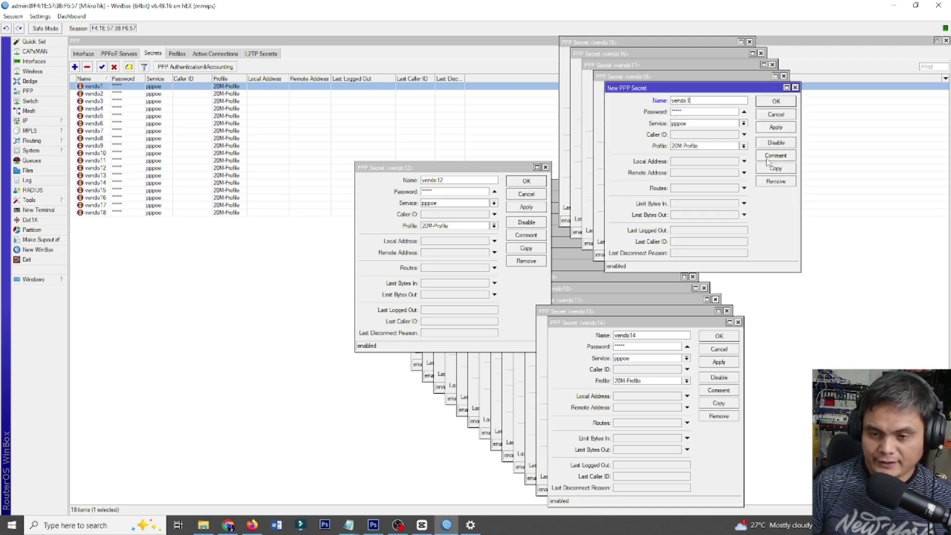
pyautogui.write('9')
pyautogui.click(787, 127)
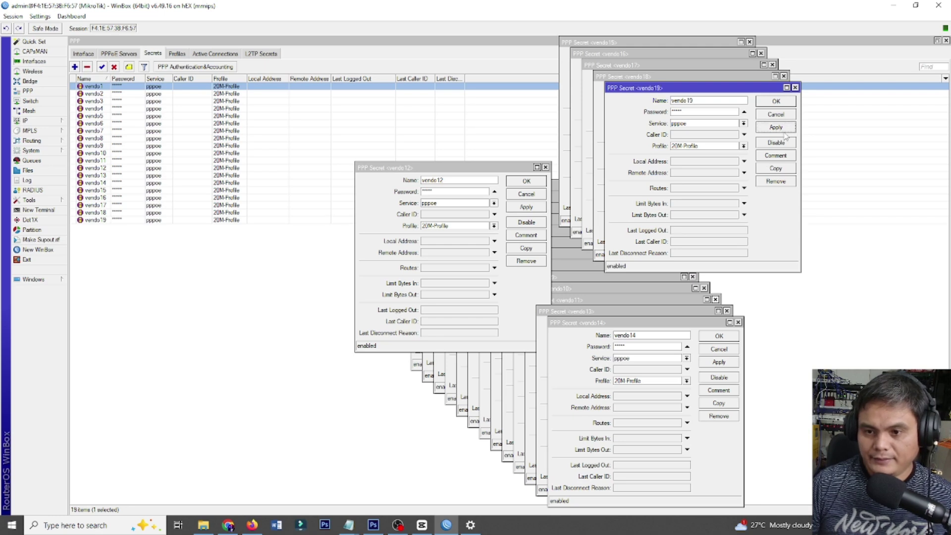
pyautogui.click(778, 168)
pyautogui.write('vendo20')
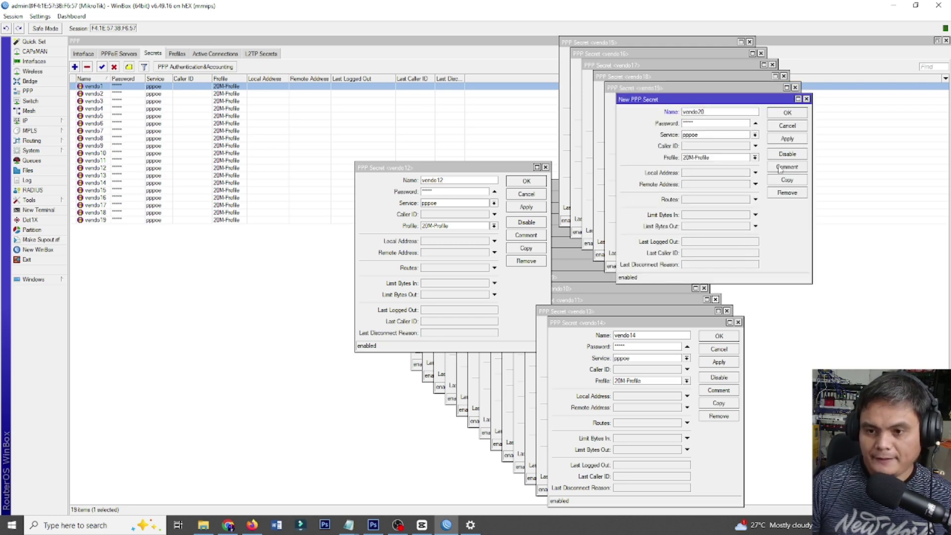
pyautogui.click(790, 138)
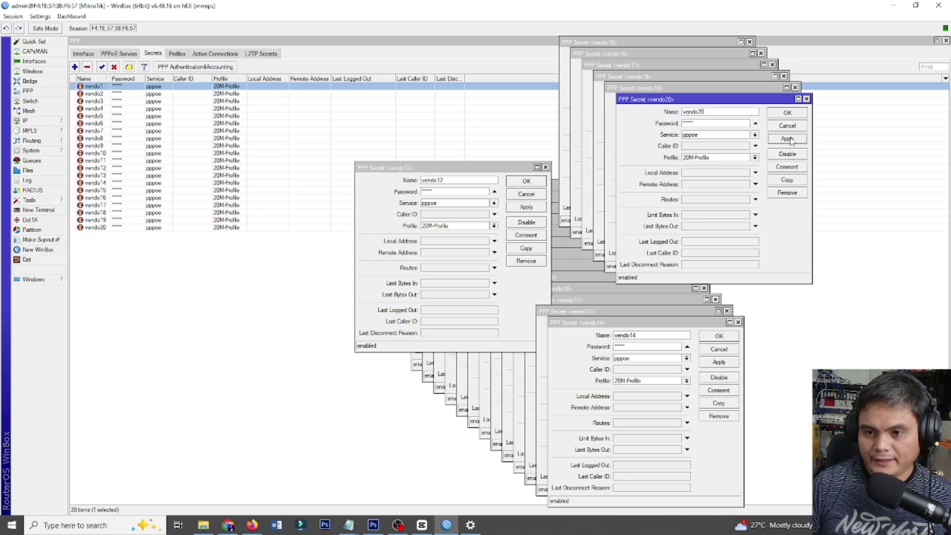
# Confirm and close all twenty stacked PPP Secret dialogs, from vendo20 down to vendo1.
pyautogui.click(795, 113)
pyautogui.click(778, 103)
pyautogui.click(767, 92)
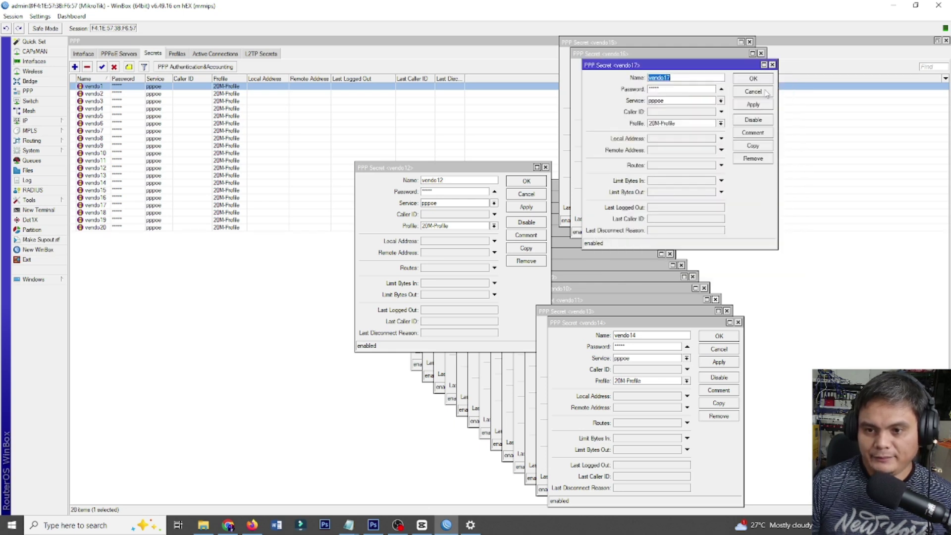
pyautogui.click(756, 80)
pyautogui.click(742, 66)
pyautogui.click(730, 55)
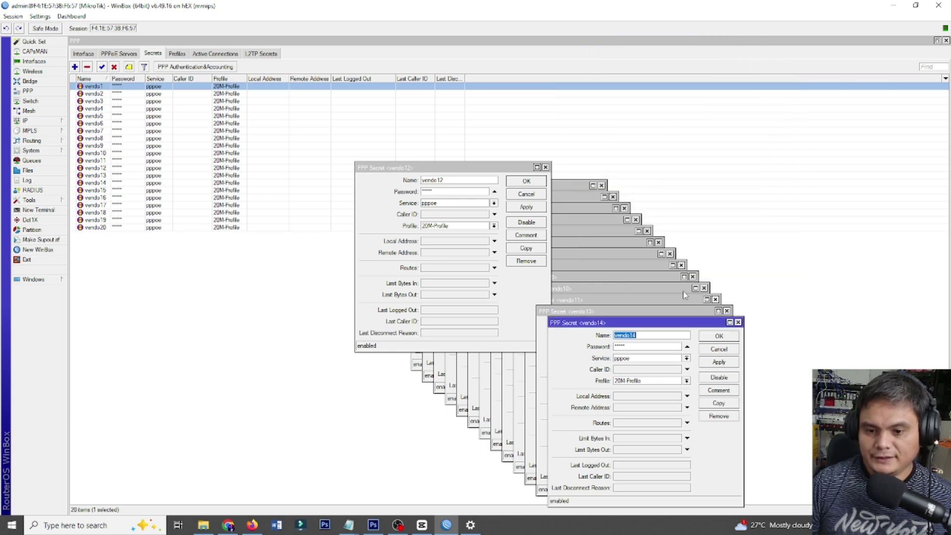
pyautogui.click(718, 336)
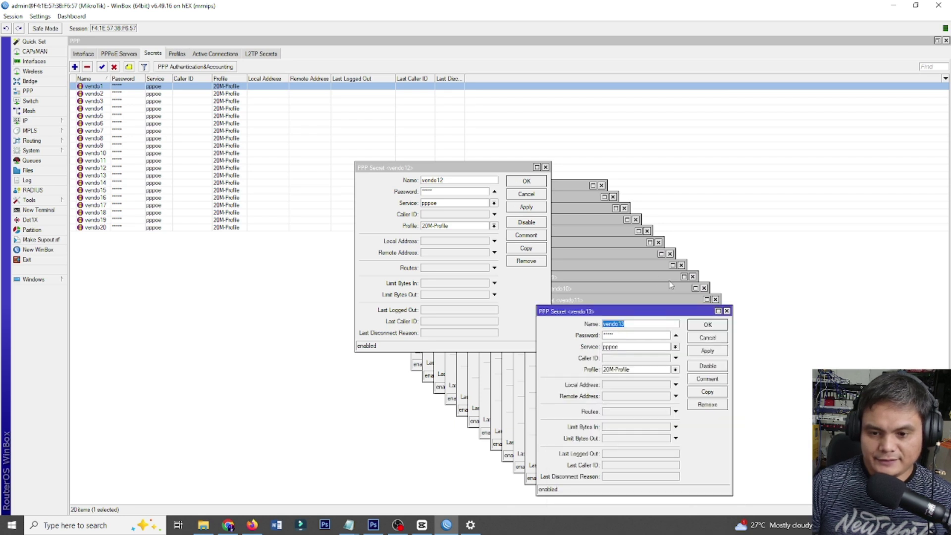
pyautogui.click(527, 182)
pyautogui.click(707, 326)
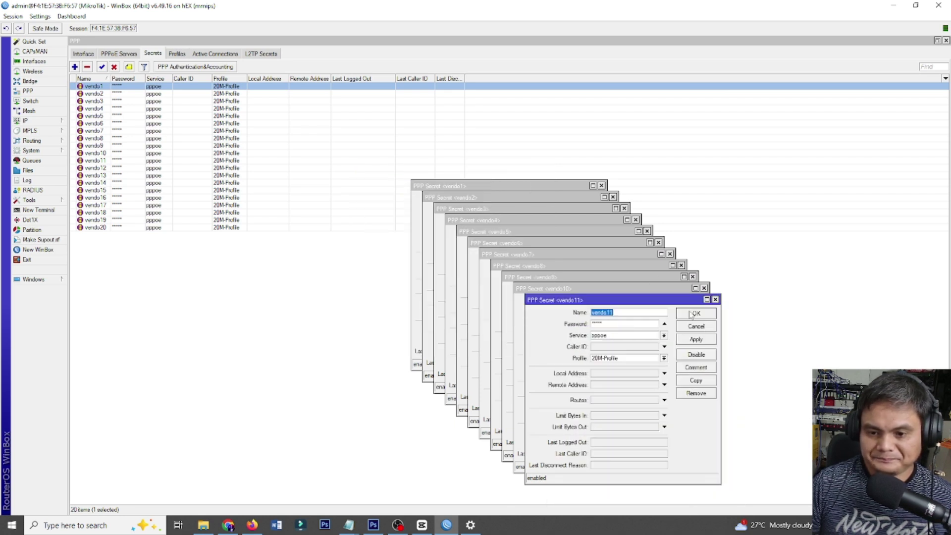
pyautogui.click(696, 315)
pyautogui.click(684, 303)
pyautogui.click(672, 291)
pyautogui.click(661, 279)
pyautogui.click(650, 268)
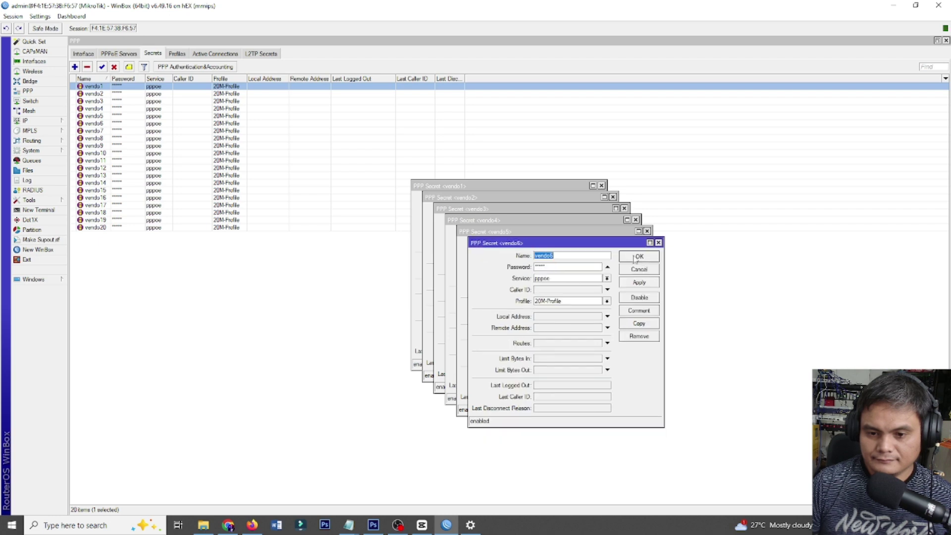
pyautogui.click(638, 256)
pyautogui.click(627, 244)
pyautogui.click(615, 234)
pyautogui.click(604, 222)
pyautogui.click(593, 211)
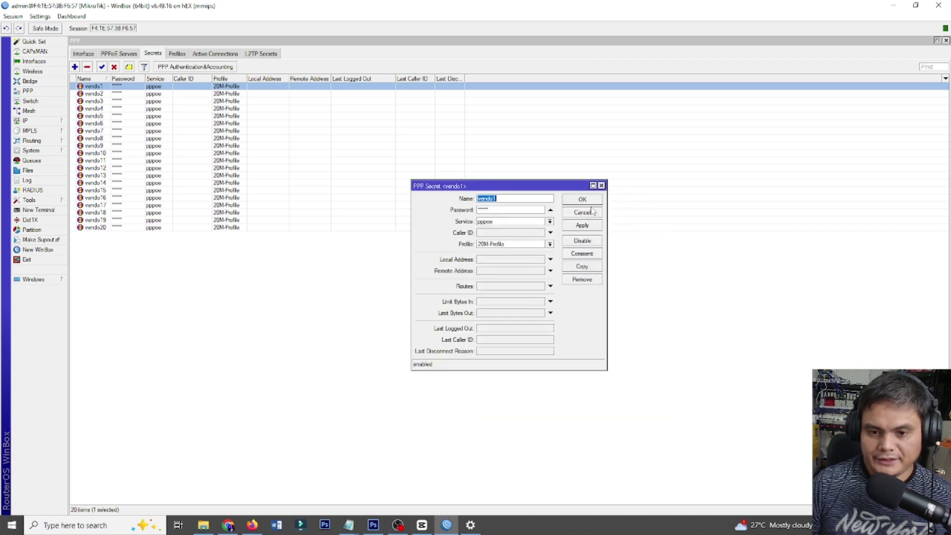
pyautogui.click(582, 199)
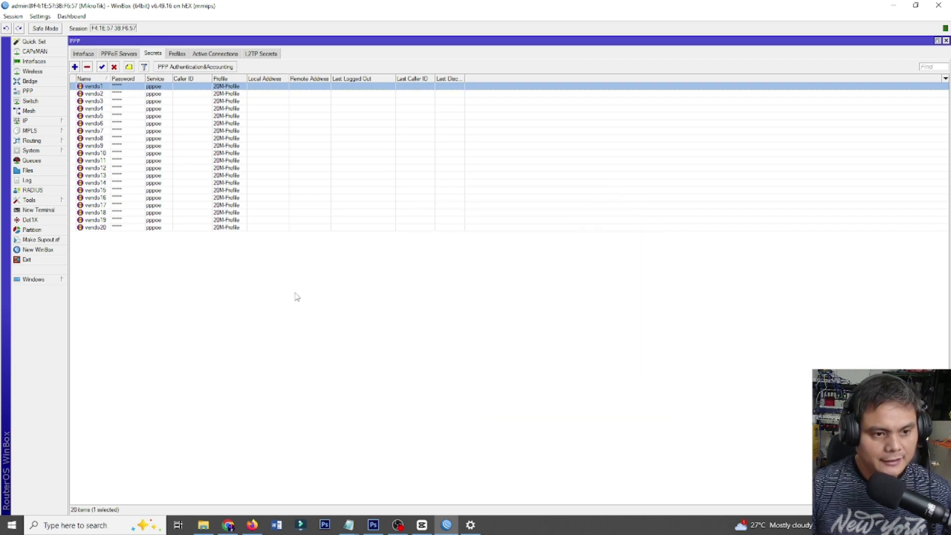